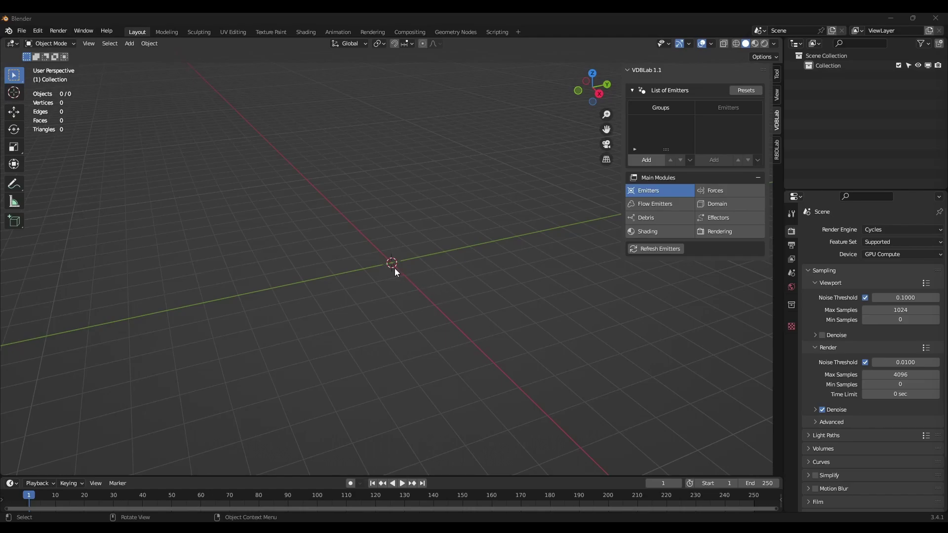
Add a Basic Human (Meta-Rig) armature and move it about -2.4 m along the global X axis.
middle_drag(397, 288, 465, 273)
key(shift+a)
mouse_move(413, 265)
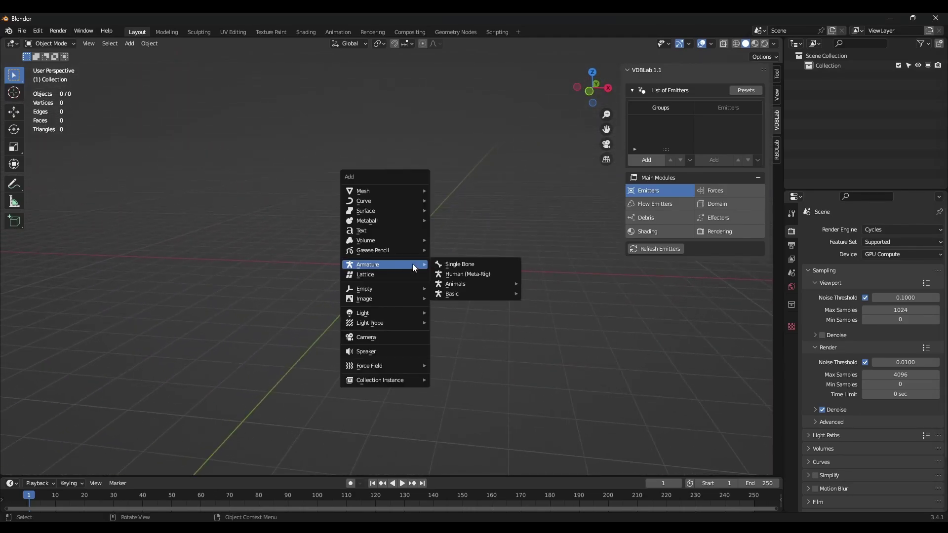
mouse_move(461, 294)
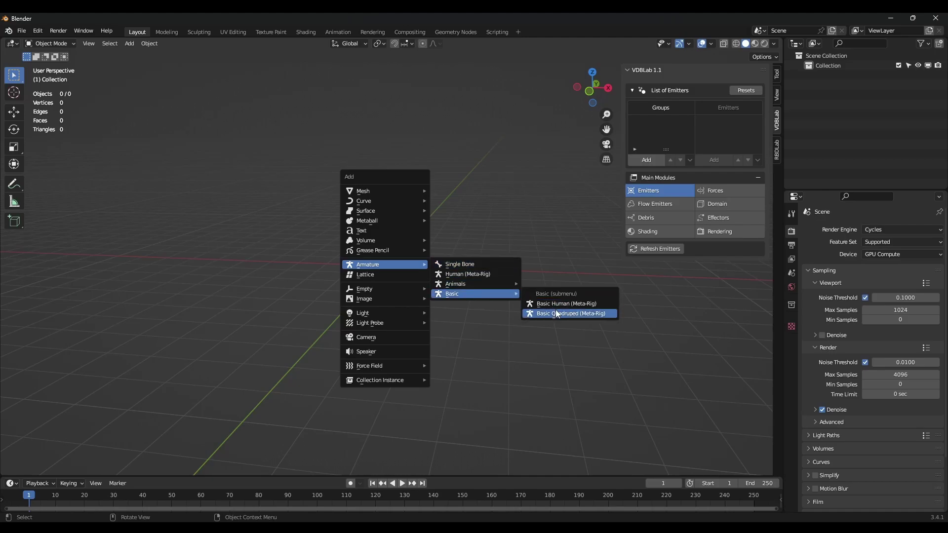
click(555, 305)
key(g)
key(x)
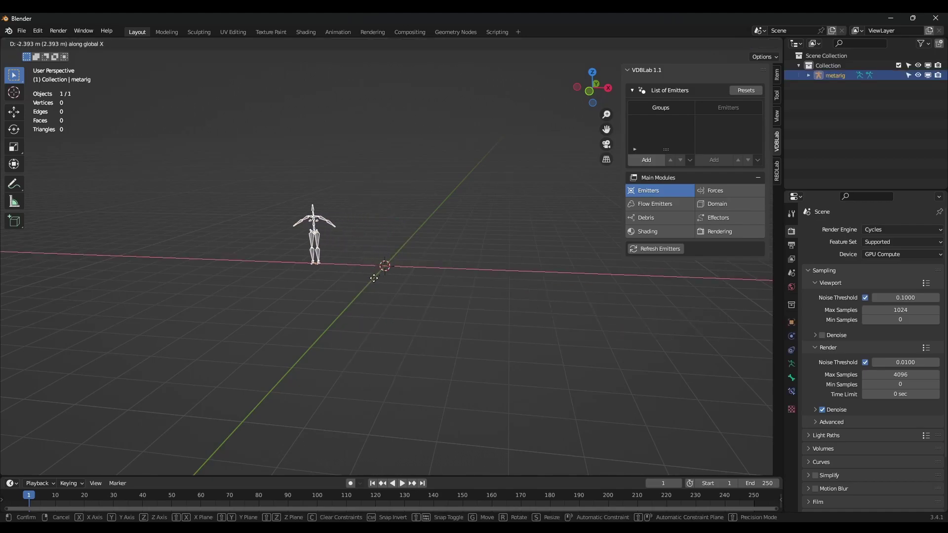
click(374, 274)
scroll(374, 267, up, 4)
shift+middle_drag(374, 263, 432, 315)
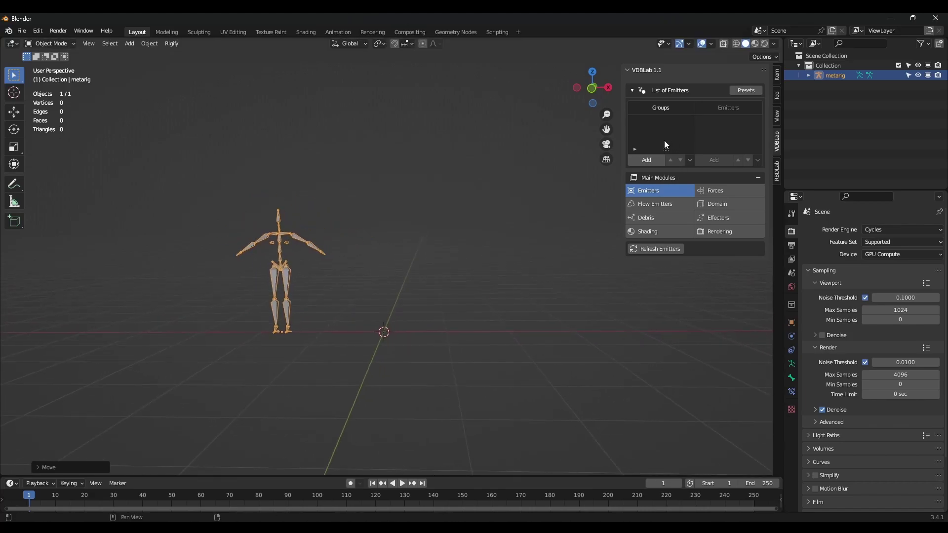
Create the emitter group Group_01 and add the emitter Emitter_01 to it.
click(647, 161)
click(644, 192)
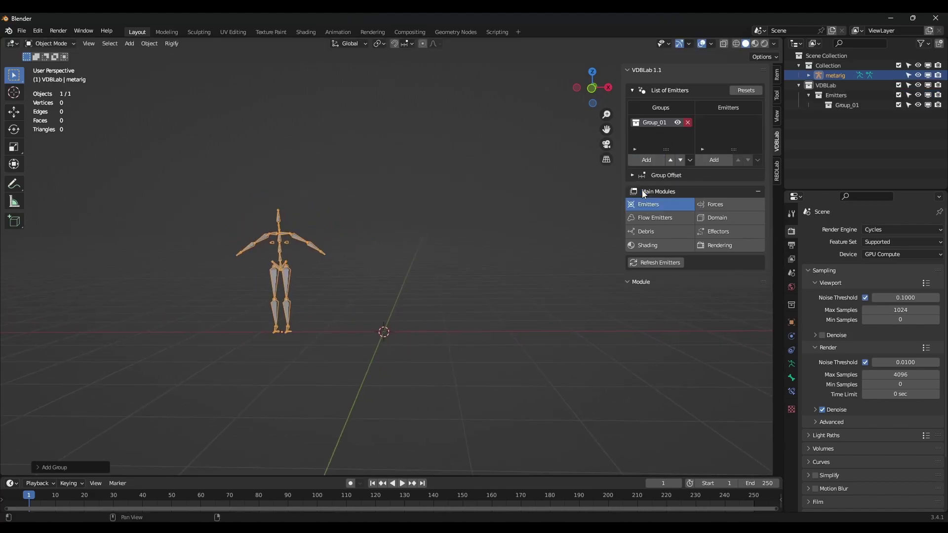
click(710, 161)
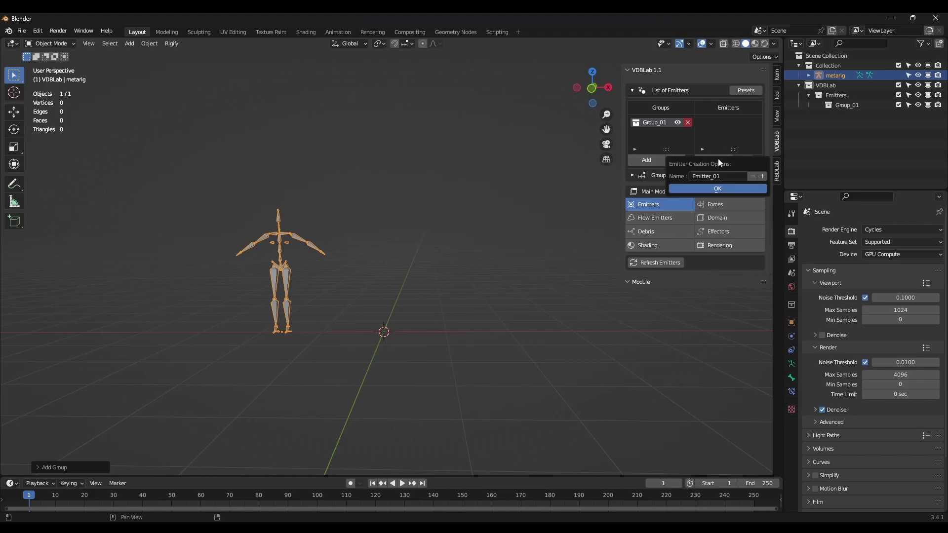
click(716, 188)
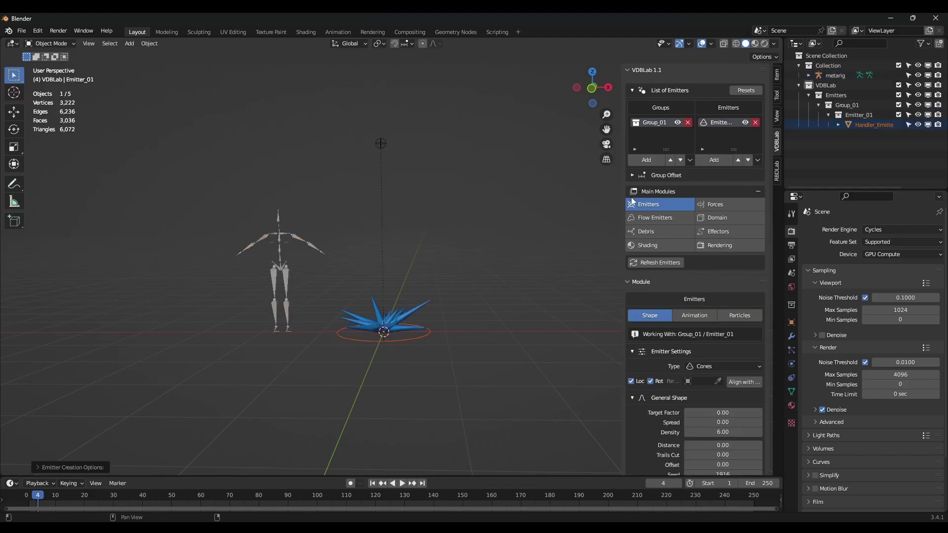
Set Emitter_01's general shape to minimum size 0.78, maximum size 2.83, target factor 0.33 and bottom radius 0.14.
drag(621, 198, 592, 198)
scroll(637, 213, down, 8)
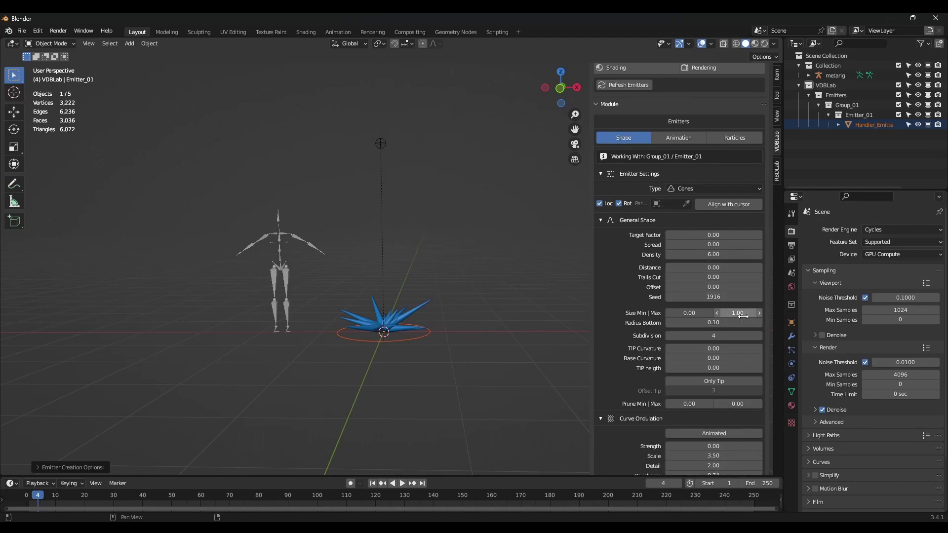
drag(738, 313, 806, 313)
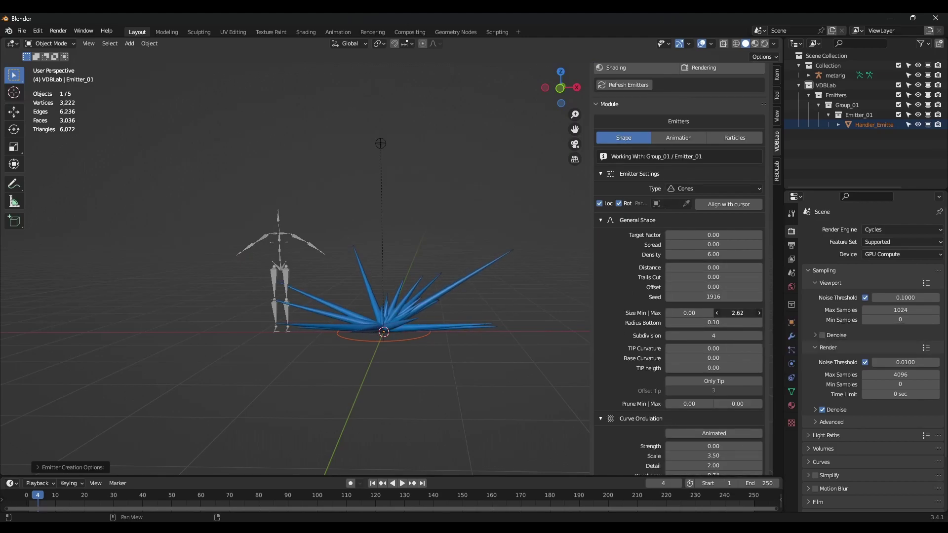
drag(690, 313, 728, 314)
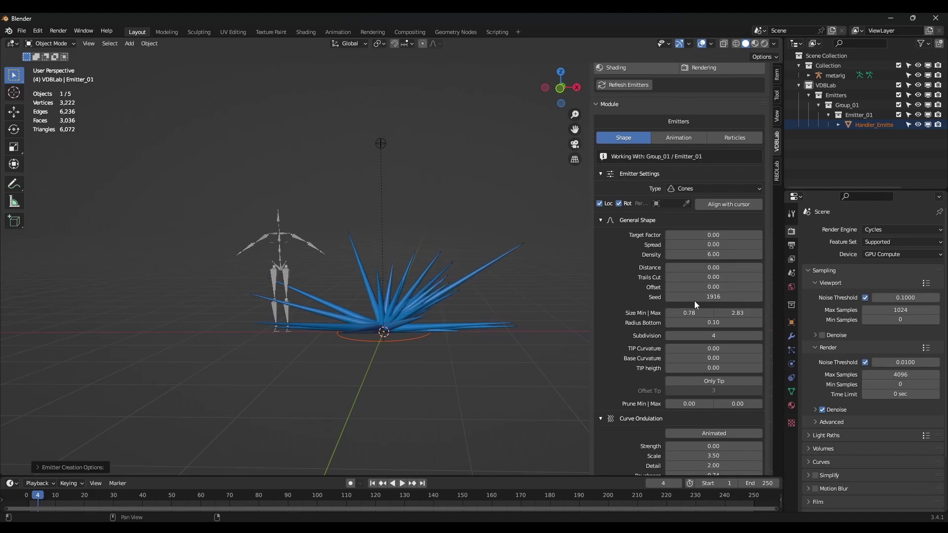
drag(713, 236, 730, 236)
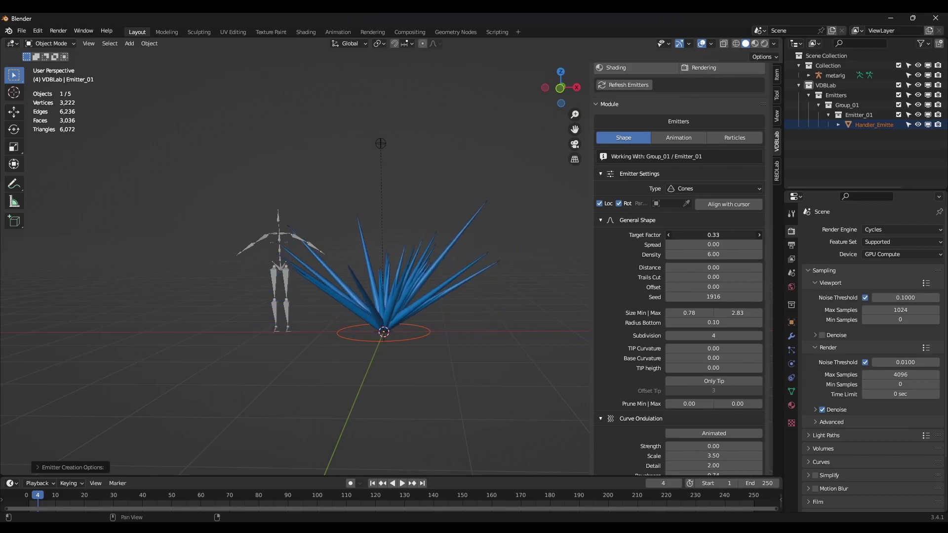
drag(713, 322, 709, 315)
Set the cones' curve ondulation strength to 0.27, subdivision to 6 and noise mesh strength to 0.09.
scroll(709, 316, down, 5)
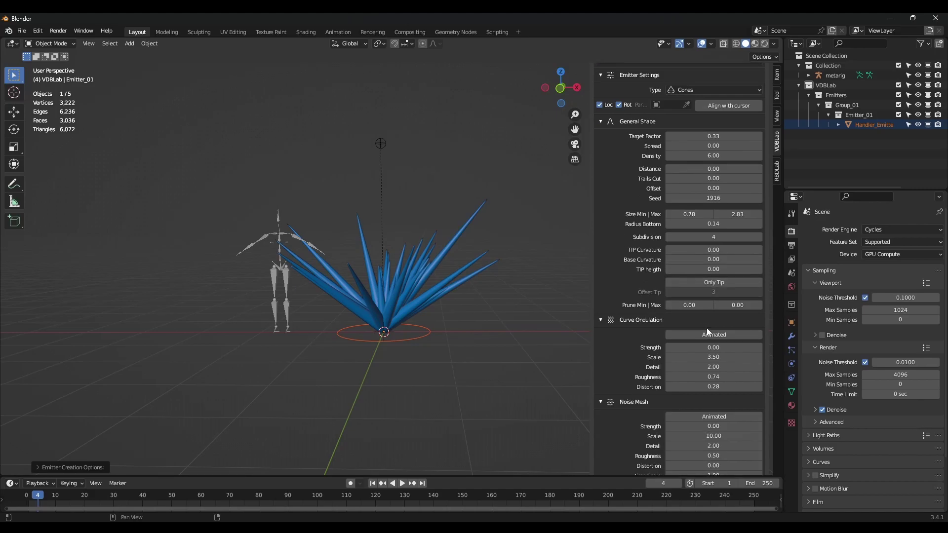
drag(704, 349, 717, 349)
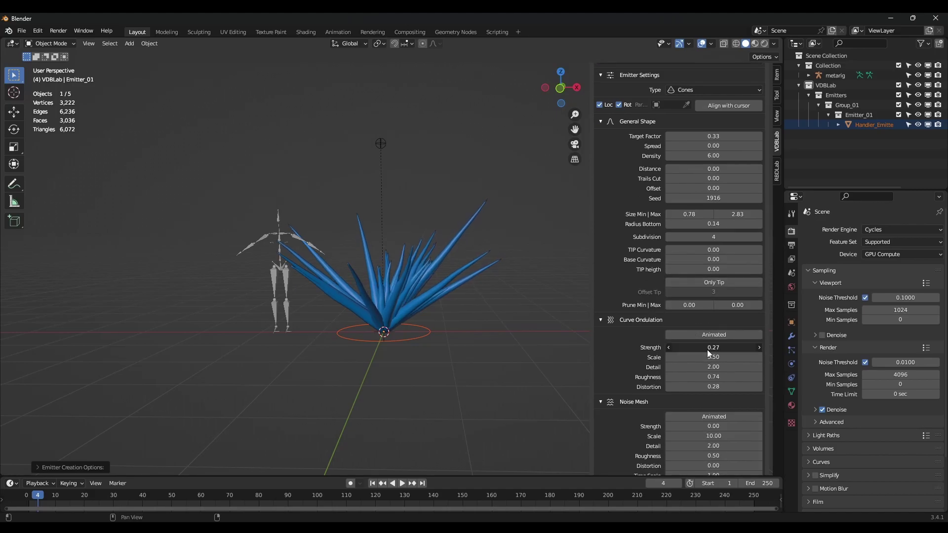
click(759, 237)
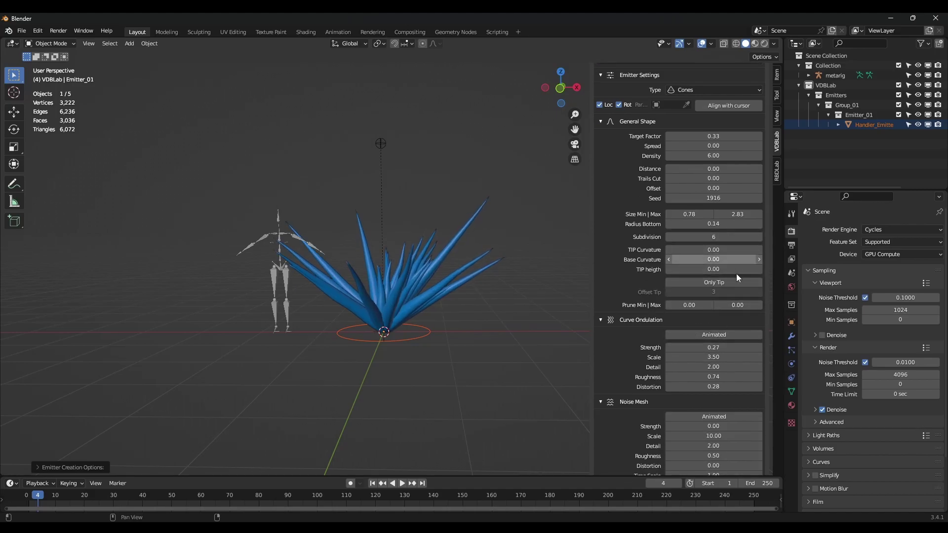
scroll(713, 371, down, 1)
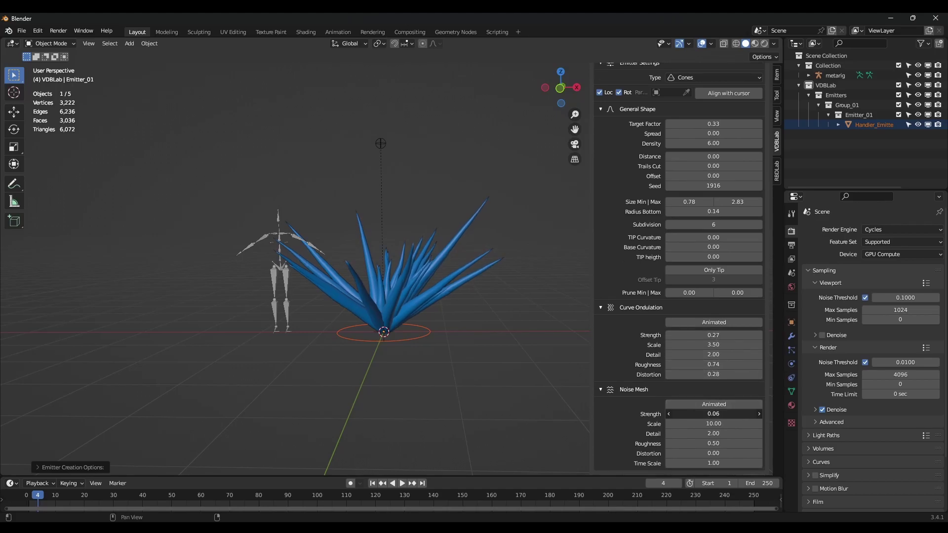
middle_drag(461, 295, 525, 276)
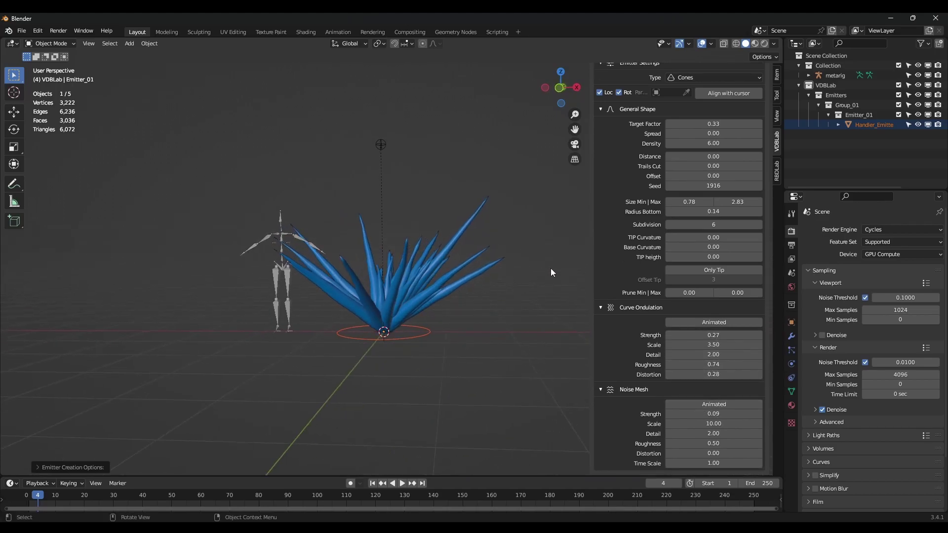
Refine the cone shape with seed 1934, target factor 0.15 and maximum size 2.65.
drag(712, 187, 780, 188)
drag(714, 186, 706, 187)
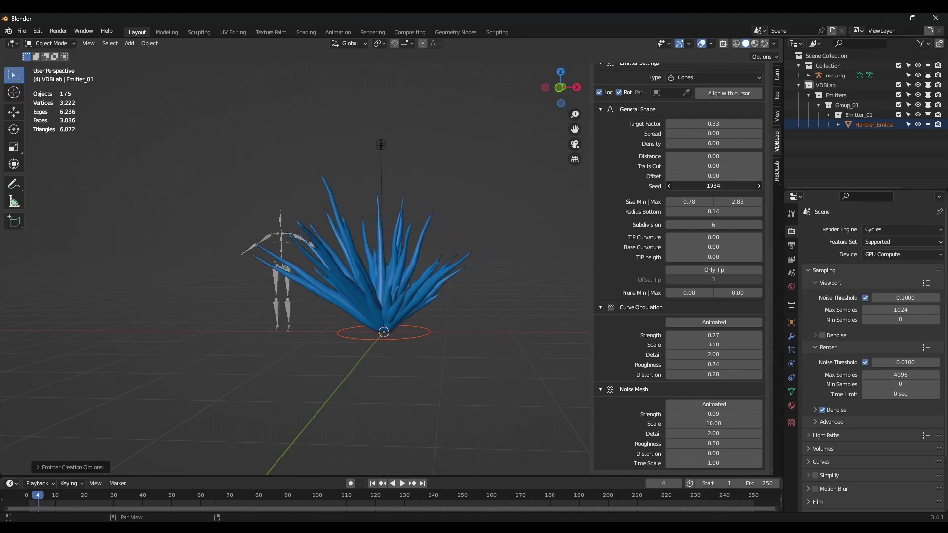
middle_drag(404, 249, 410, 247)
drag(713, 124, 696, 124)
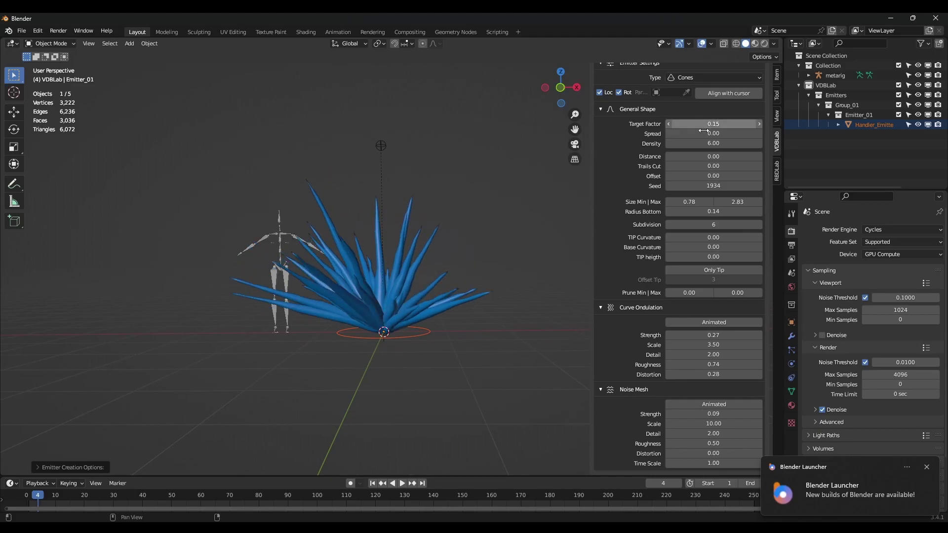
scroll(441, 221, down, 2)
shift+middle_drag(441, 221, 461, 248)
drag(732, 202, 722, 202)
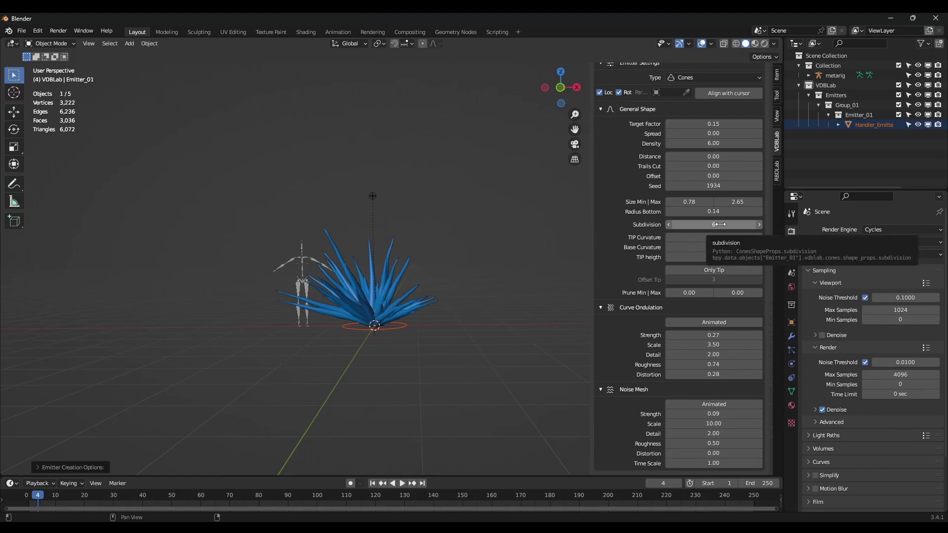
Set Emitter_01's animation start to frame 10 and its maximum random duration to 3.
scroll(721, 228, up, 5)
scroll(721, 224, up, 2)
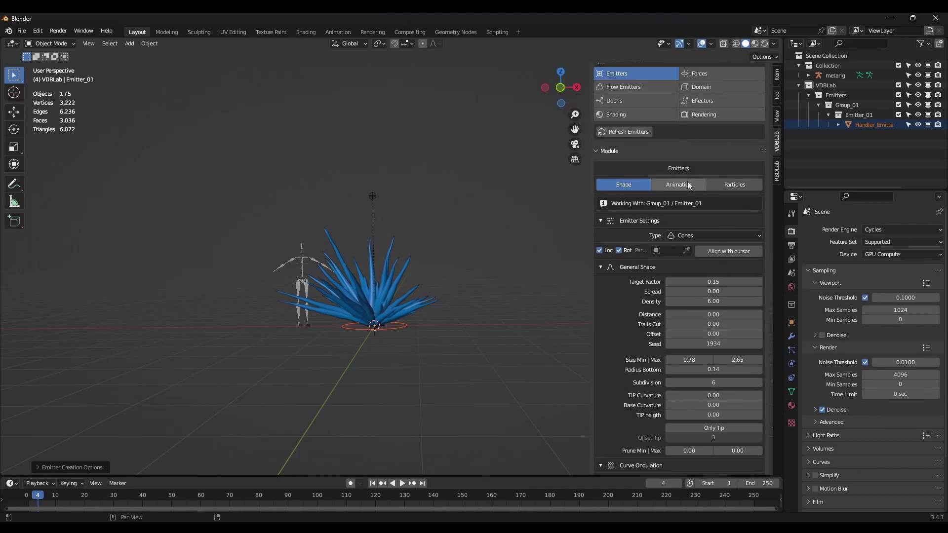
click(689, 185)
click(691, 236)
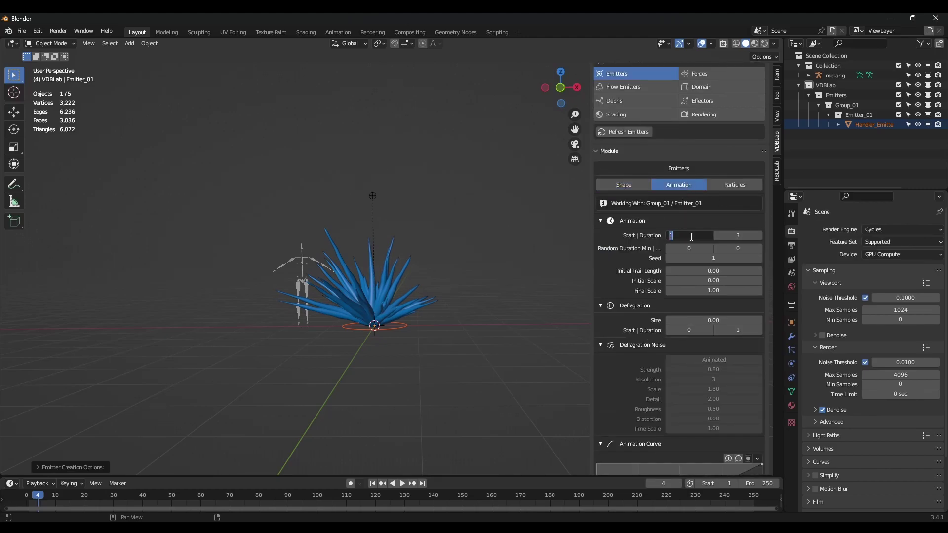
text(10)
key(Return)
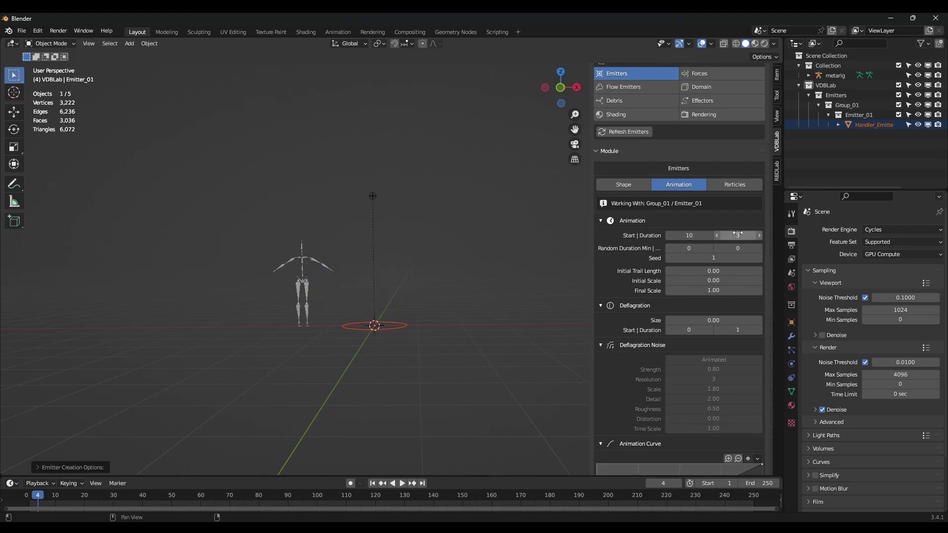
key(Return)
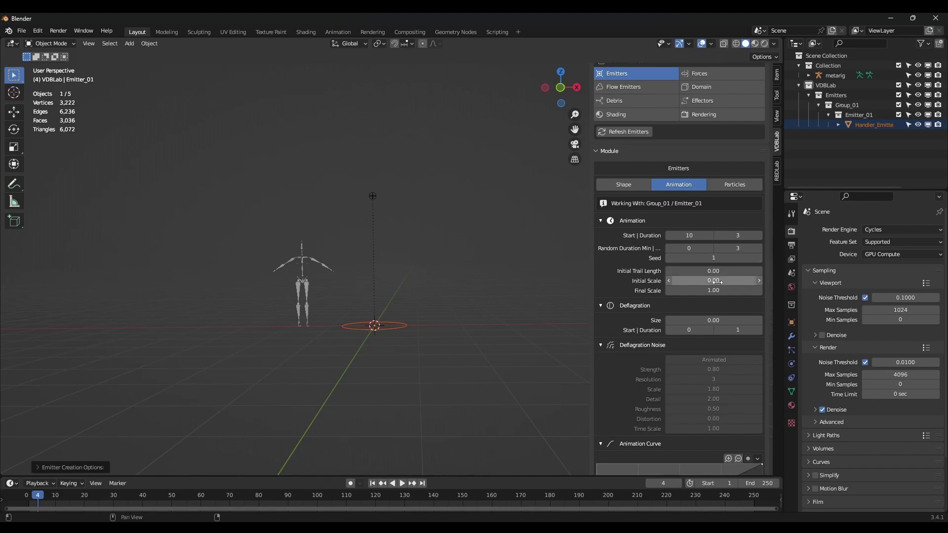
Play the emitter animation and scrub the timeline to frame 15 to examine the cones' growth.
scroll(721, 287, down, 5)
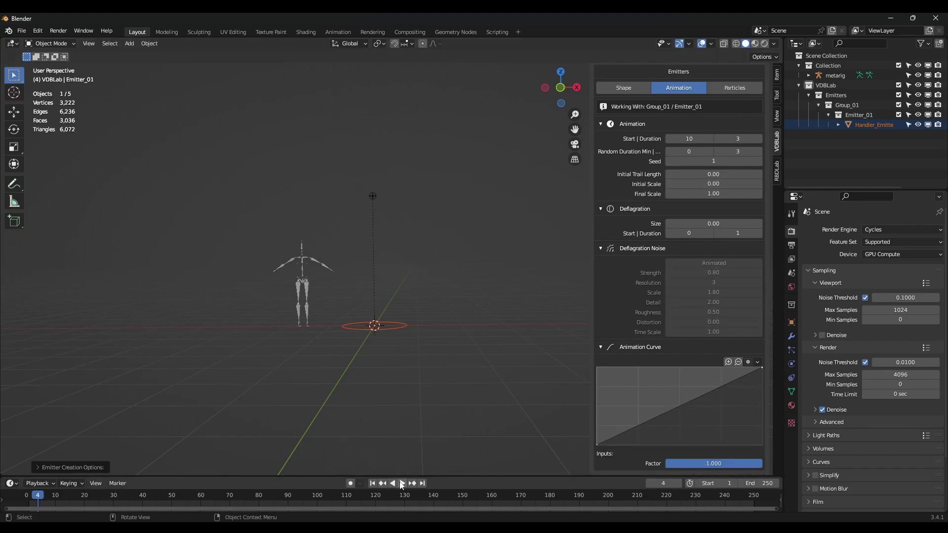
click(401, 483)
drag(89, 498, 70, 498)
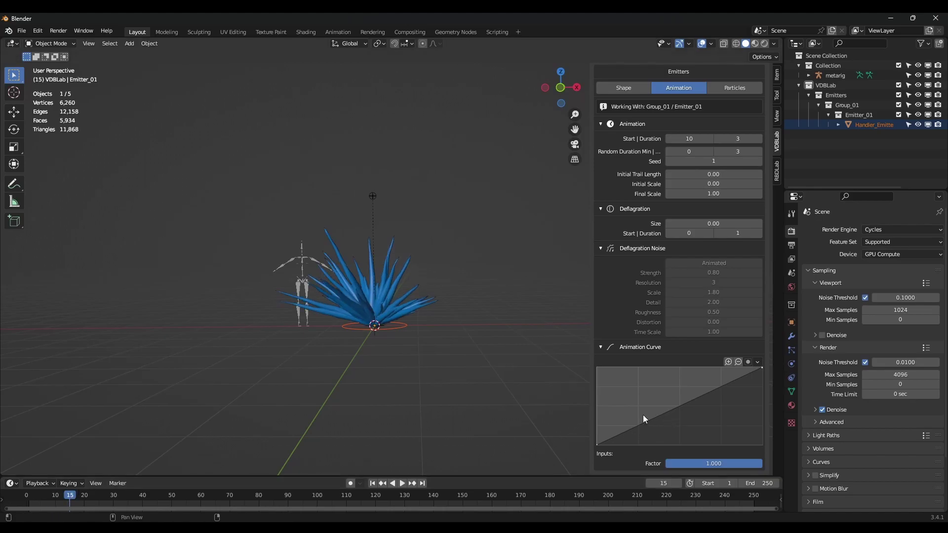
Bend the animation curve upward with a point at about X 0.25, Y 0.69, and replay the animation from the start.
drag(654, 418, 638, 391)
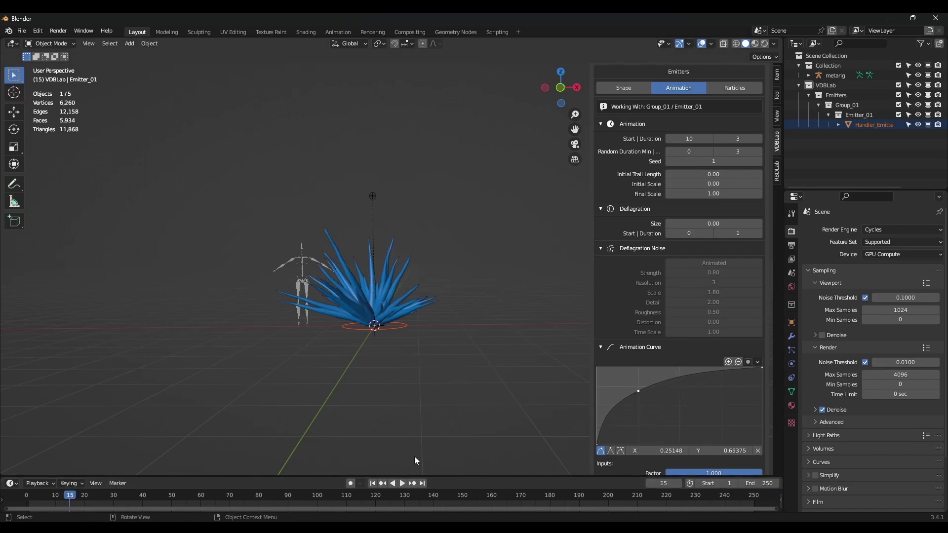
click(374, 484)
click(401, 485)
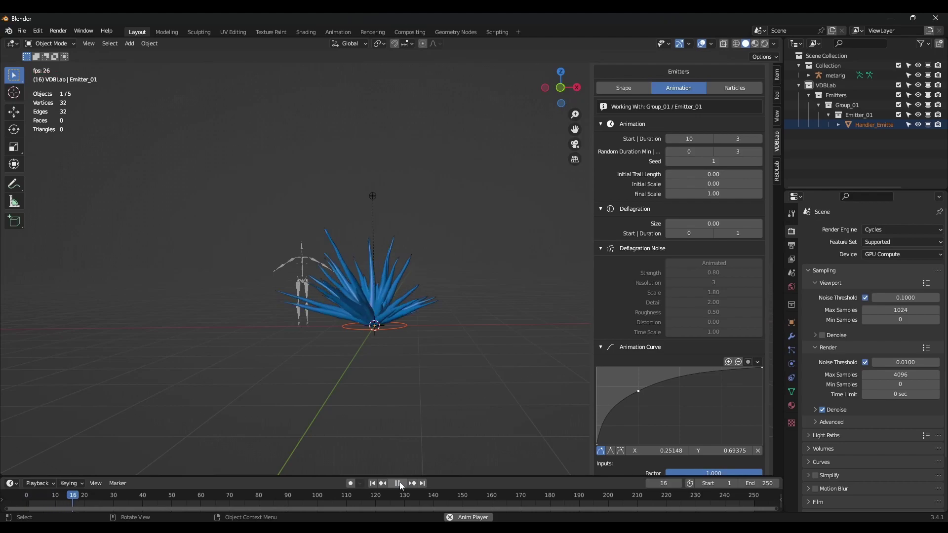
click(393, 486)
click(374, 484)
click(402, 484)
click(402, 485)
middle_drag(383, 283, 416, 295)
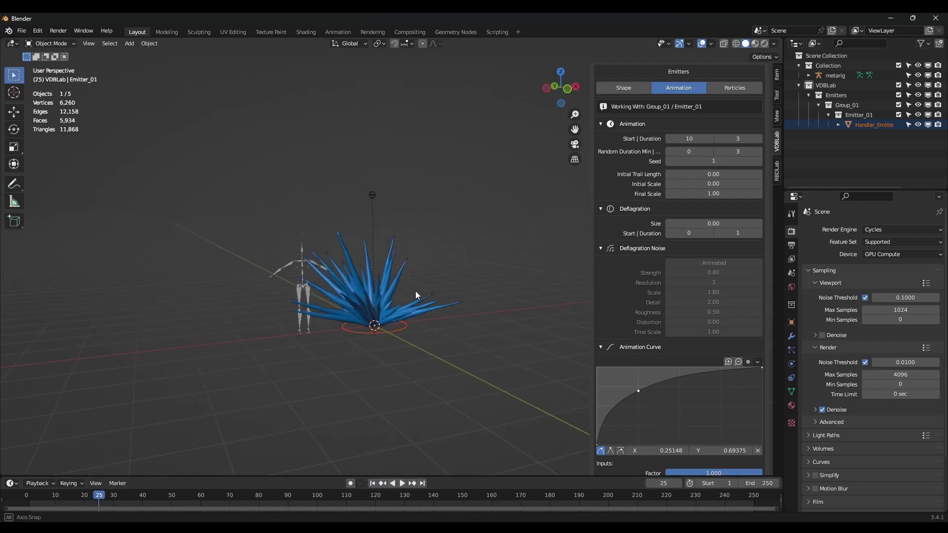
Add a second emitter, Emitter_02, to Group_01 and set its type to Icosphere.
scroll(695, 247, up, 10)
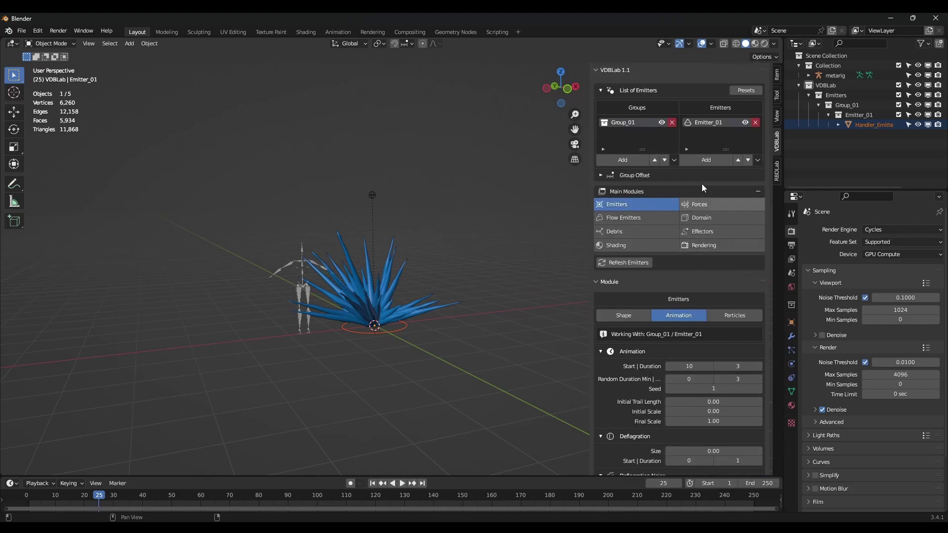
click(707, 160)
click(751, 178)
click(726, 190)
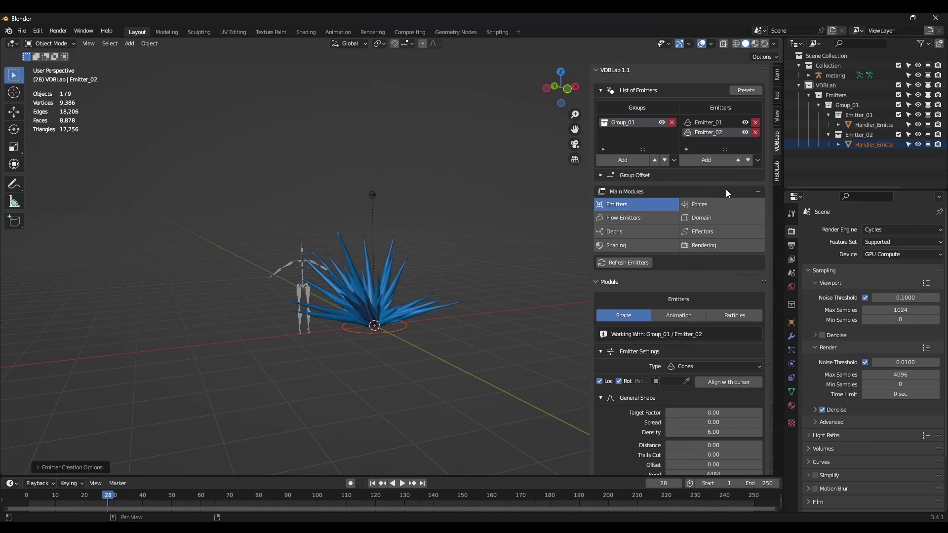
scroll(705, 206, down, 5)
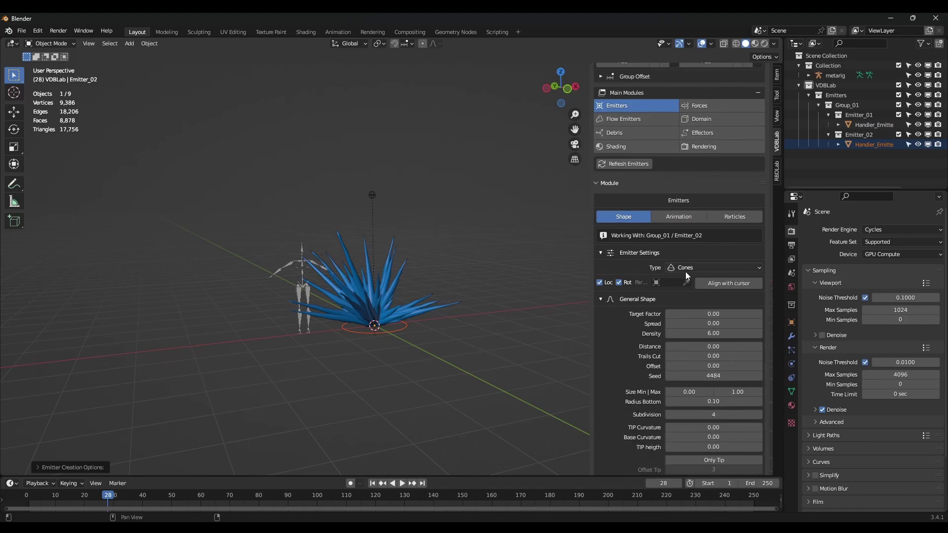
click(688, 267)
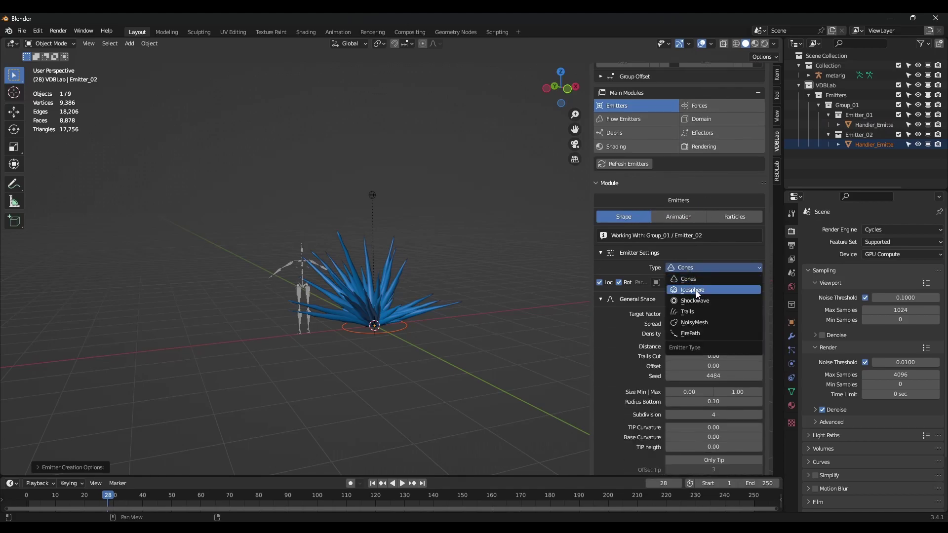
click(682, 286)
Hide Emitter_01 so that only the icosphere emitter remains displayed beside the armature.
scroll(389, 309, up, 5)
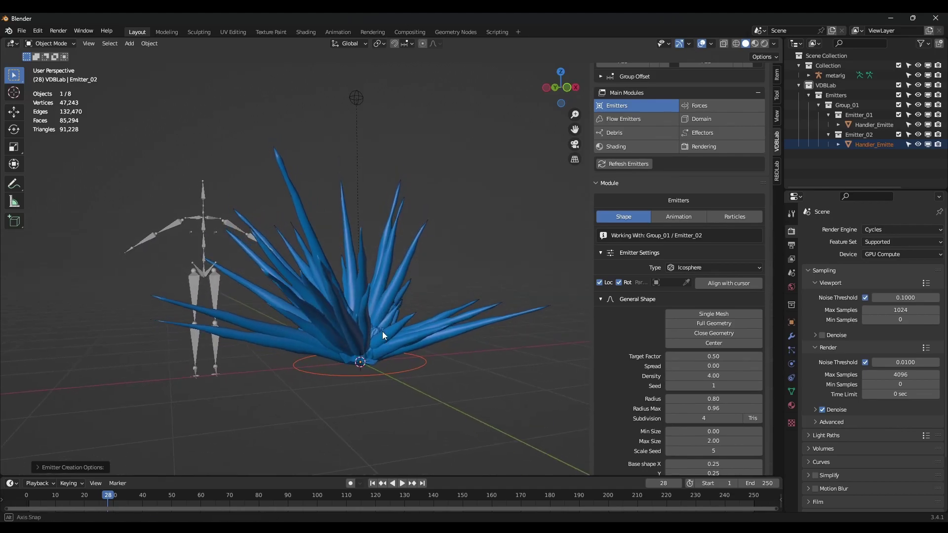
scroll(711, 266, up, 5)
click(746, 123)
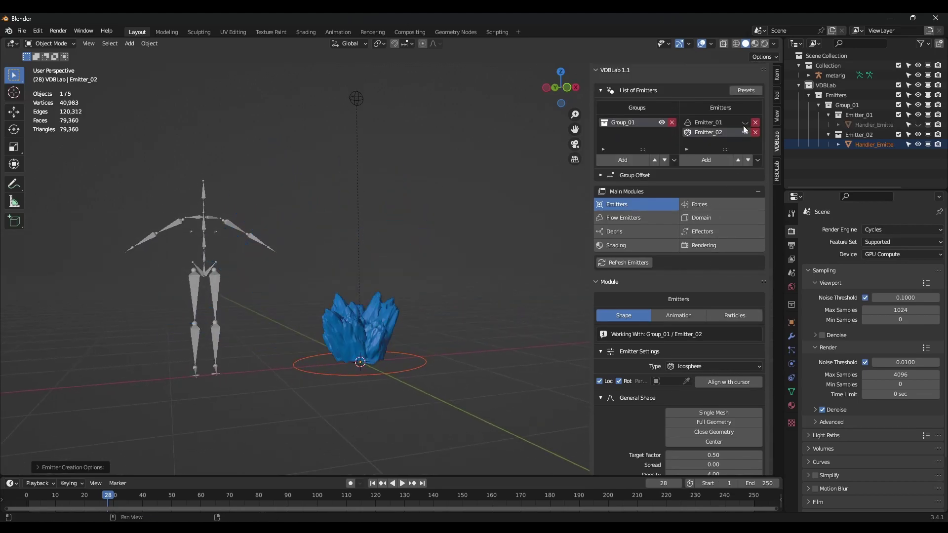
middle_drag(377, 363, 392, 373)
scroll(683, 370, down, 4)
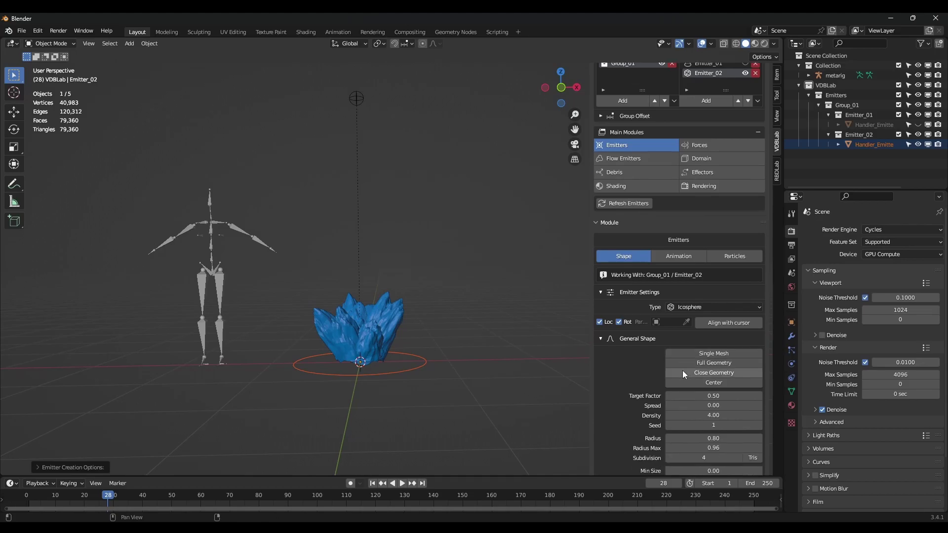
Make the icosphere emitter a single mesh with closed geometry and set its radius to 1.79.
click(717, 334)
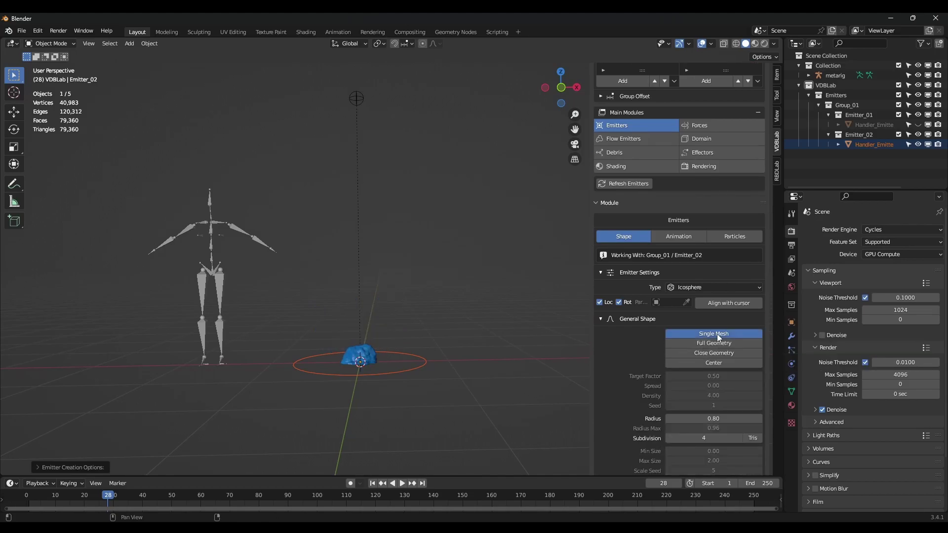
scroll(707, 355, down, 2)
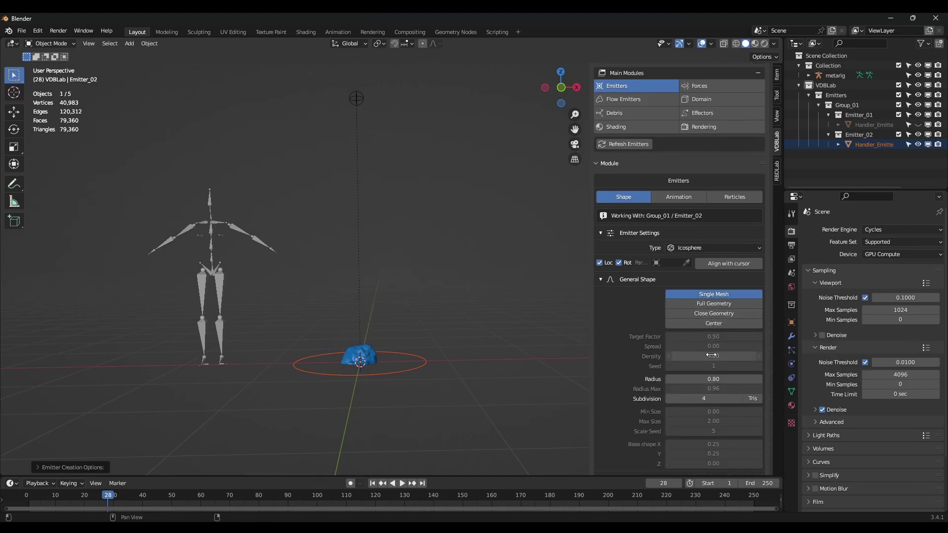
click(718, 314)
scroll(718, 326, down, 2)
drag(713, 340, 768, 340)
scroll(717, 358, down, 1)
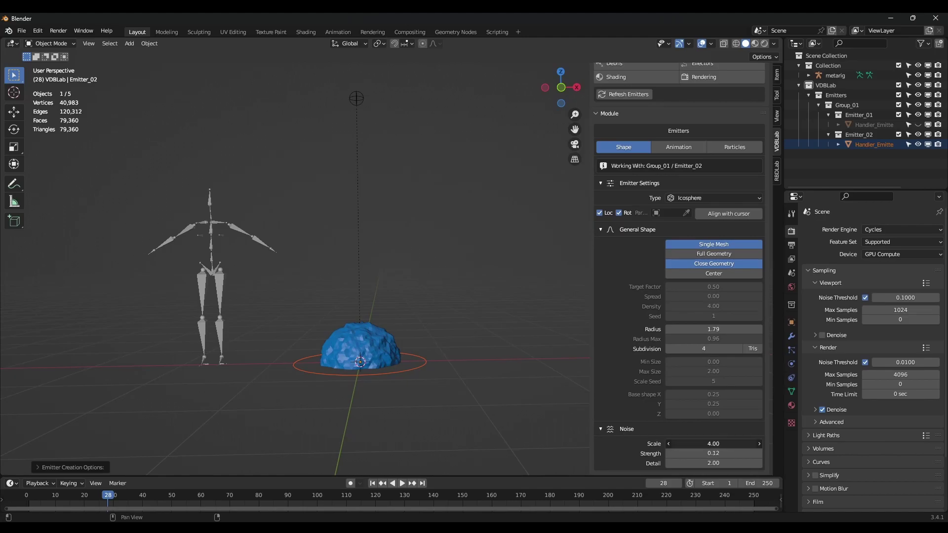
Set the icosphere emitter's noise scale to 2.95 and noise strength to 0.36.
mouse_move(713, 444)
mouse_down()
mouse_move(681, 444)
mouse_move(730, 443)
mouse_move(726, 453)
mouse_up()
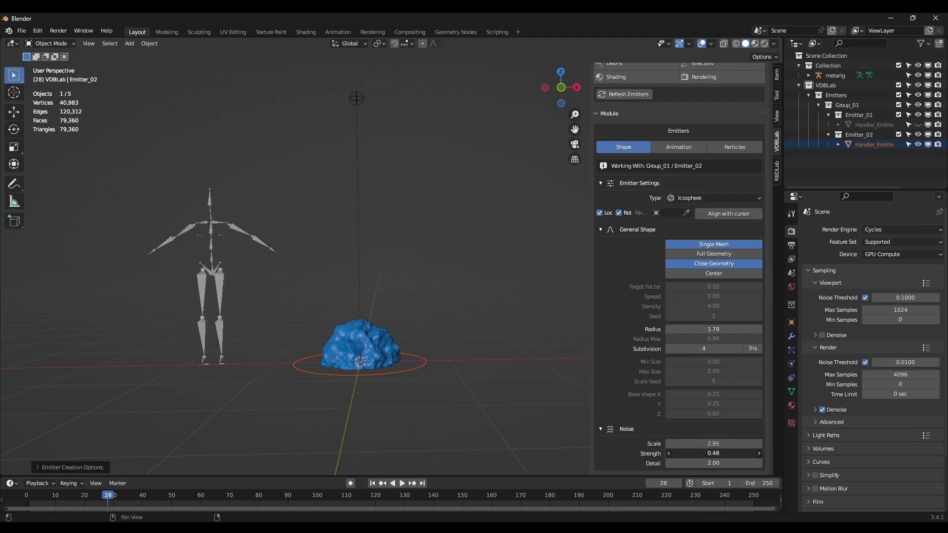
middle_drag(535, 354, 411, 318)
scroll(662, 285, up, 6)
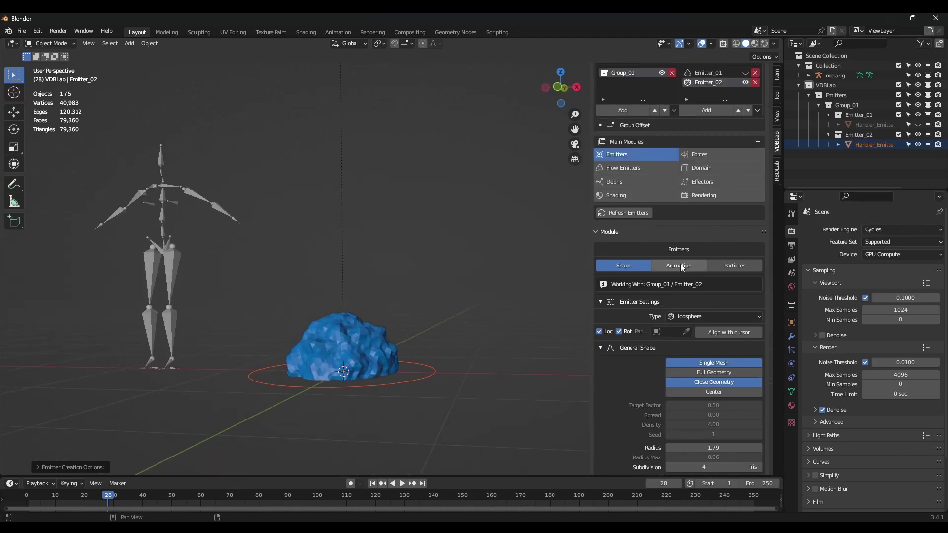
Open Emitter_02's animation settings and show Emitter_01 again.
click(681, 266)
scroll(690, 286, up, 2)
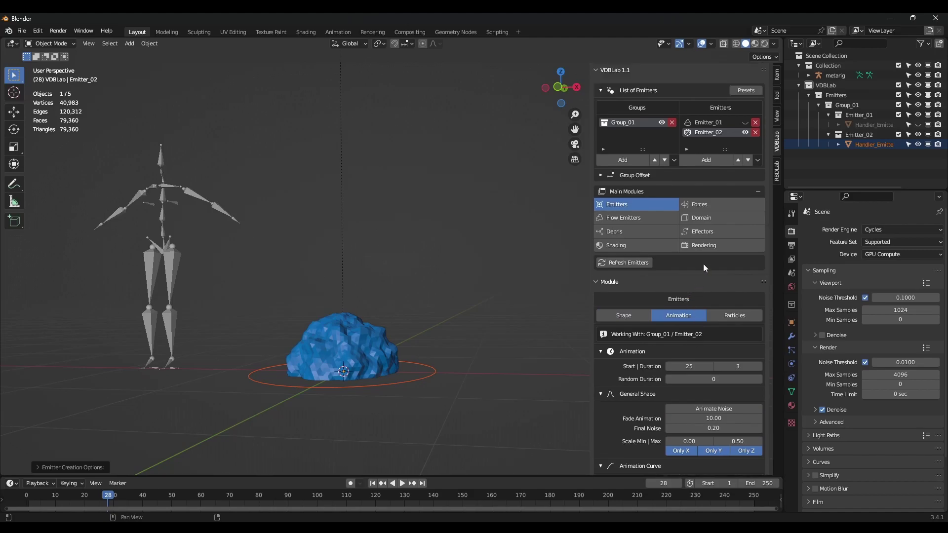
click(745, 122)
scroll(700, 295, down, 3)
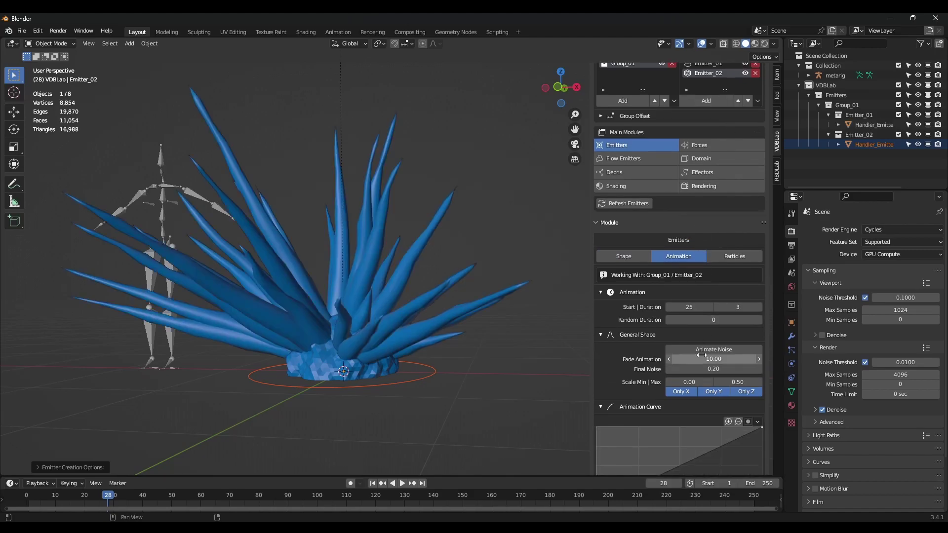
Set Emitter_02's animation to start at frame 11 with a duration of 5.
click(690, 307)
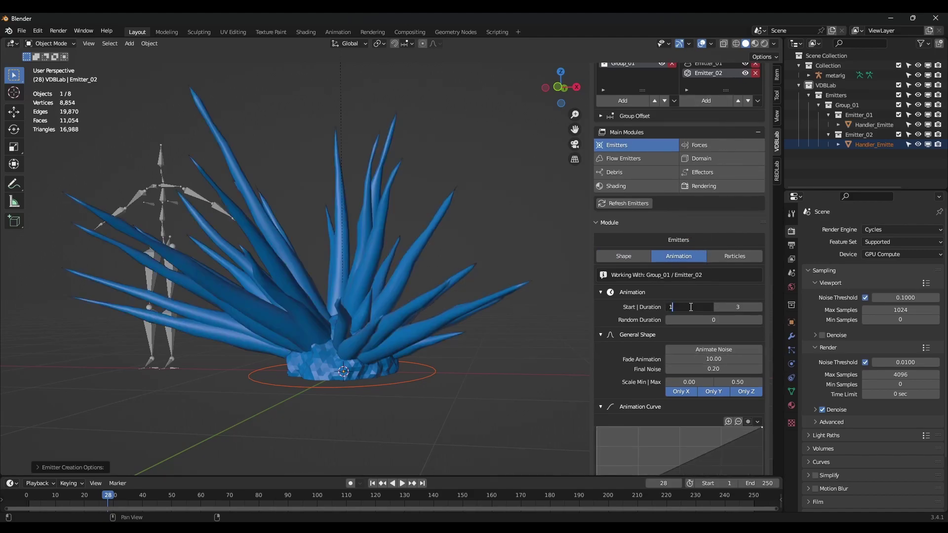
text(1)
key(Return)
click(737, 306)
text(5)
key(Return)
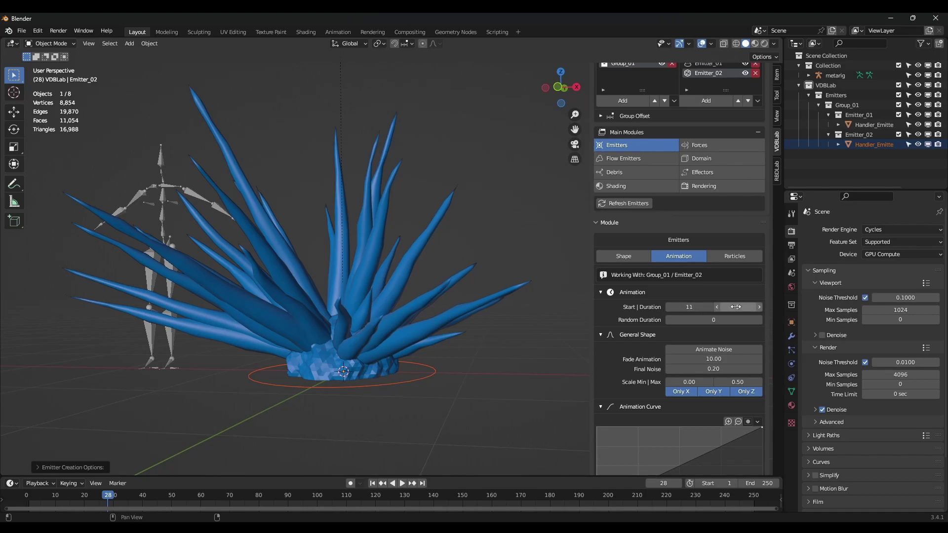
Enable animated noise for Emitter_02 with a Fade Animation value of 0.1.
scroll(735, 308, down, 2)
click(712, 309)
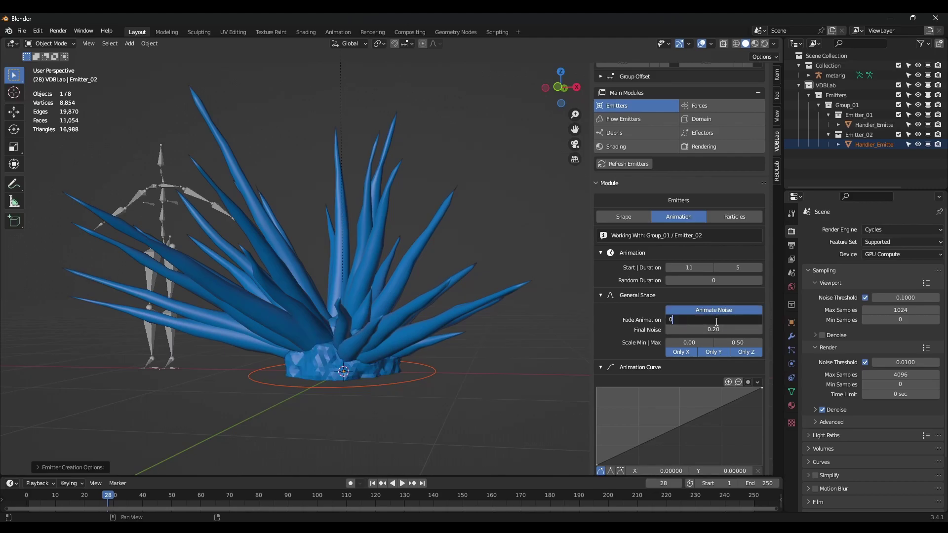
click(717, 321)
text(0.1)
key(Return)
Set Emitter_02's maximum animation scale to 1.61.
scroll(496, 332, down, 3)
middle_drag(496, 333, 499, 336)
drag(735, 344, 772, 344)
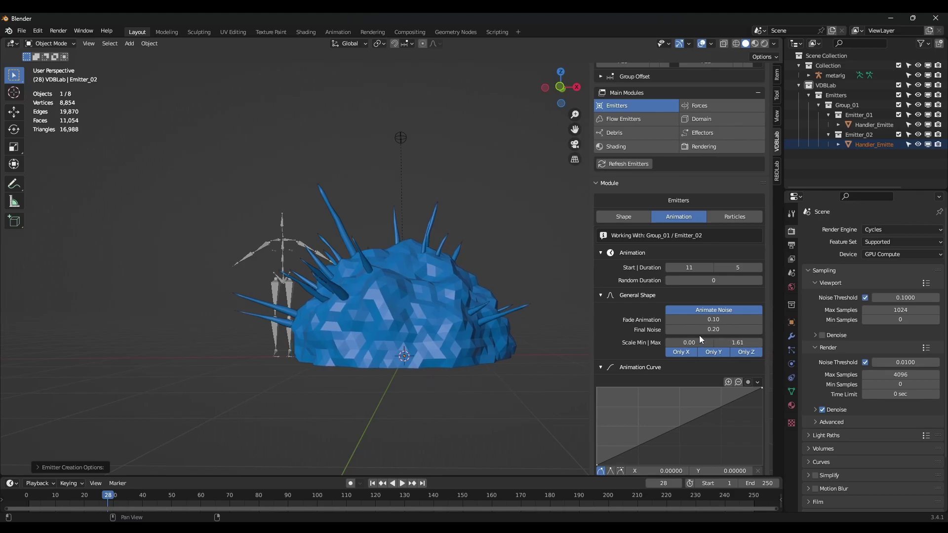
Bend Emitter_02's animation curve upward with a point at about X 0.24, Y 0.64, and replay the animation from frame 1.
drag(654, 445, 637, 416)
click(373, 485)
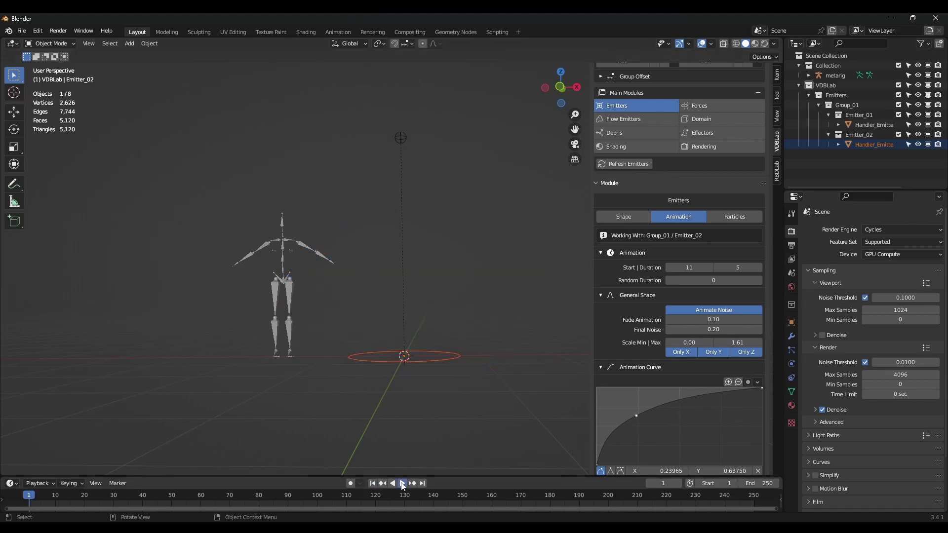
click(403, 484)
click(403, 484)
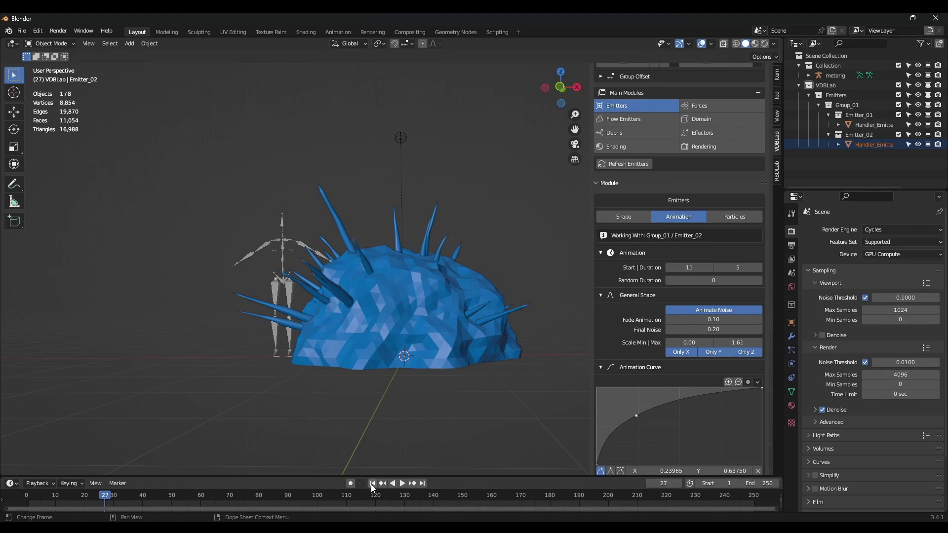
click(373, 485)
click(403, 484)
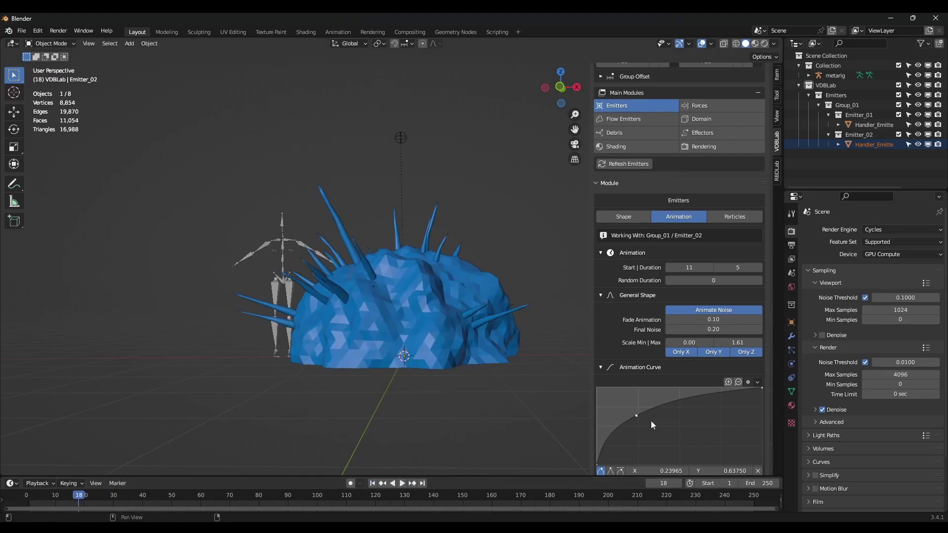
Move the curve point to about X 0.23, Y 0.70 and play the animation again.
drag(639, 418, 635, 411)
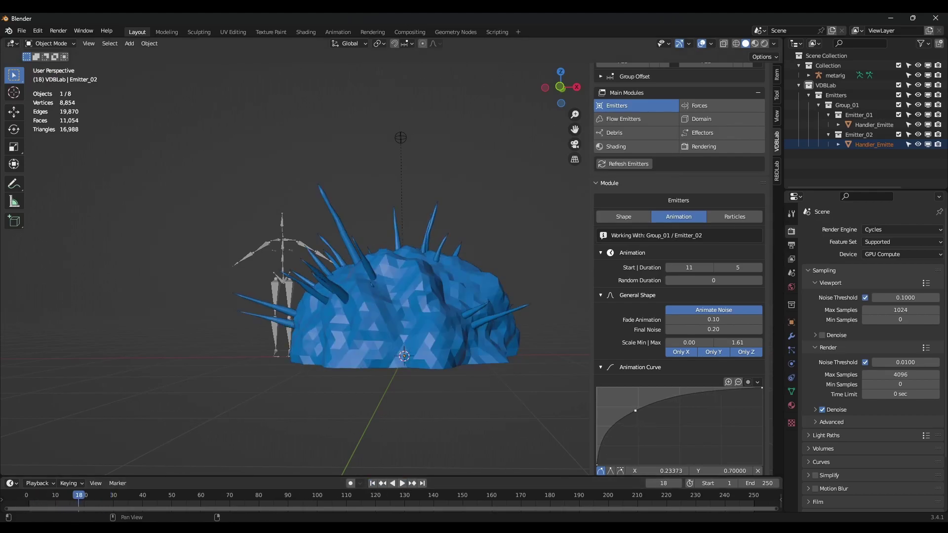
click(383, 485)
click(402, 483)
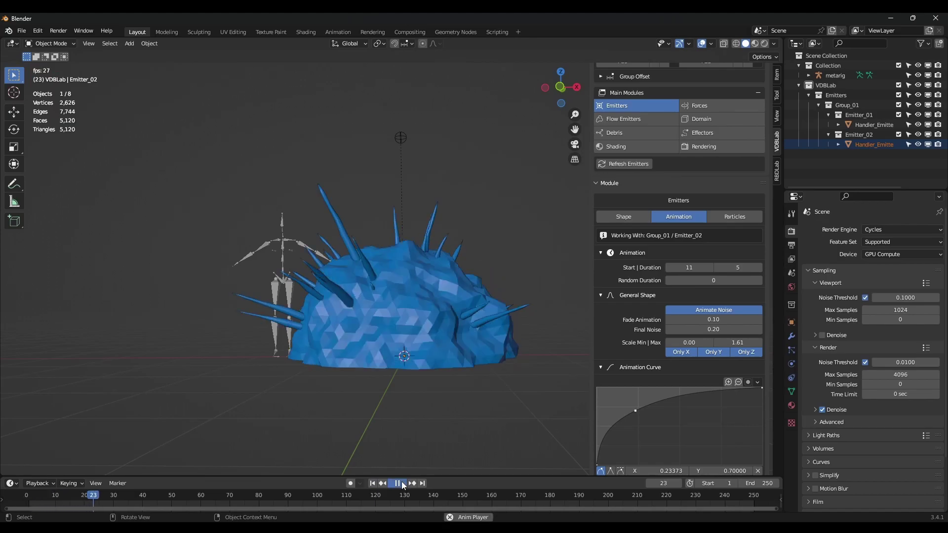
Set Emitter_02's shape subdivision to 6, noise strength to 0.27 and noise scale to 3.13.
scroll(656, 337, up, 4)
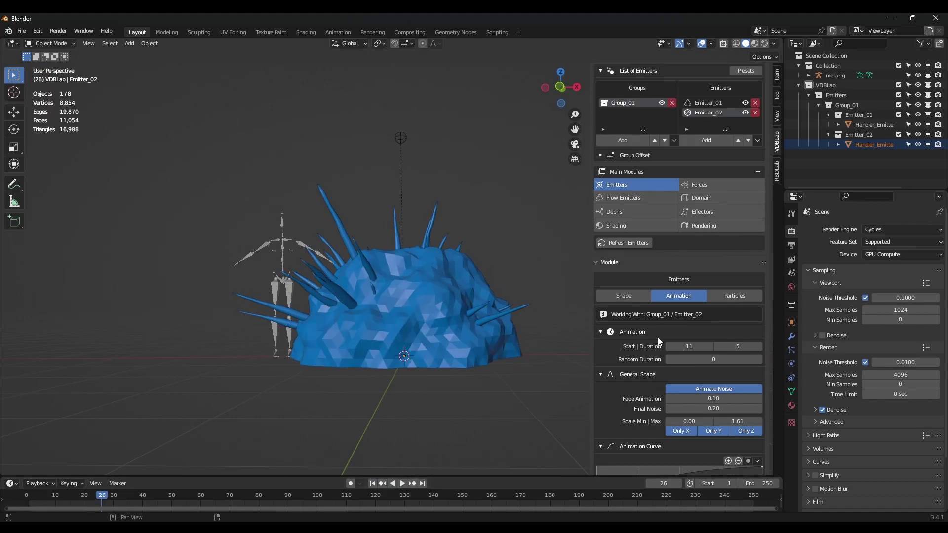
click(632, 294)
scroll(683, 335, down, 7)
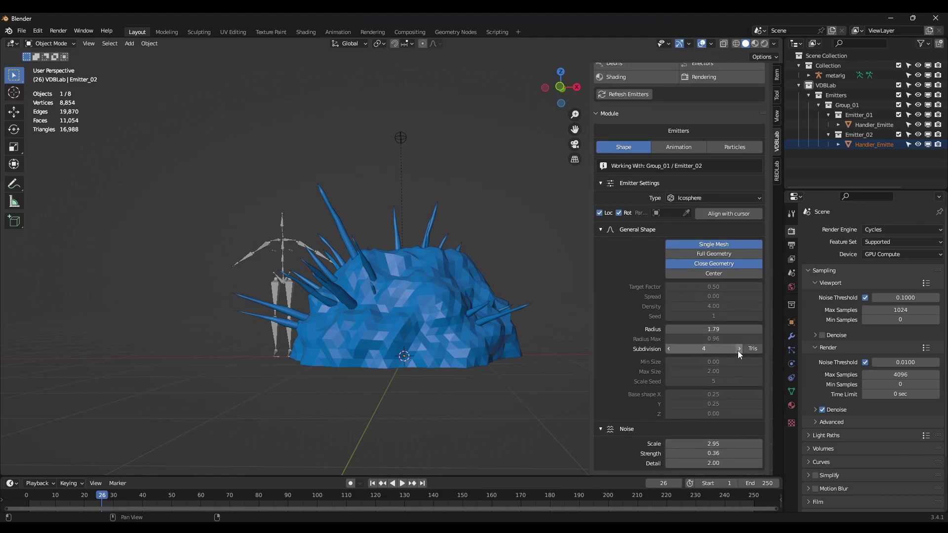
click(739, 350)
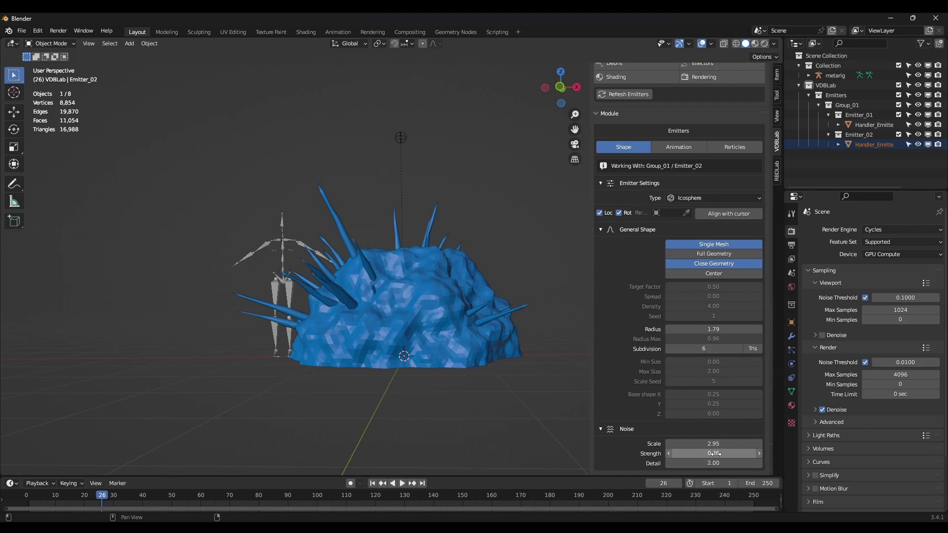
drag(714, 454, 720, 443)
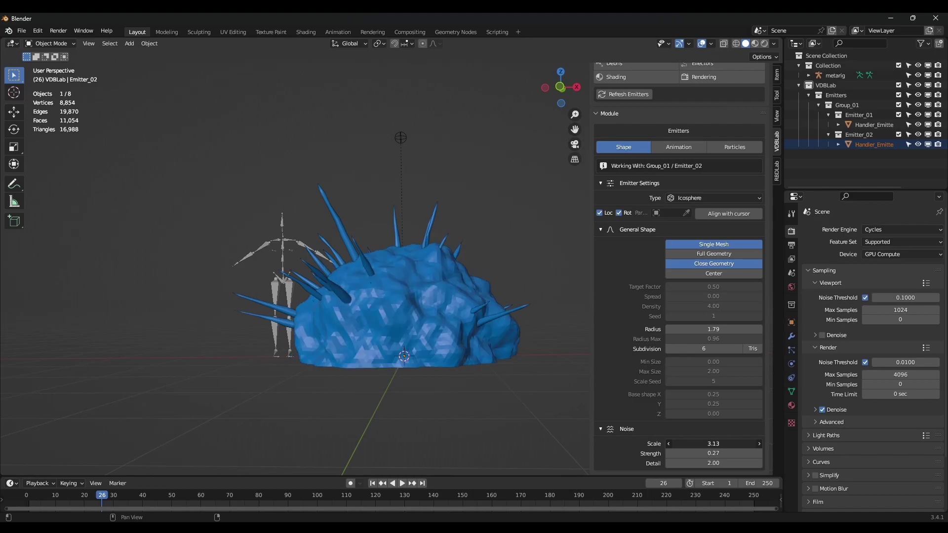
Replay the animation from the start and examine both emitters growing beside the armature.
middle_drag(459, 277, 484, 273)
click(373, 483)
click(402, 483)
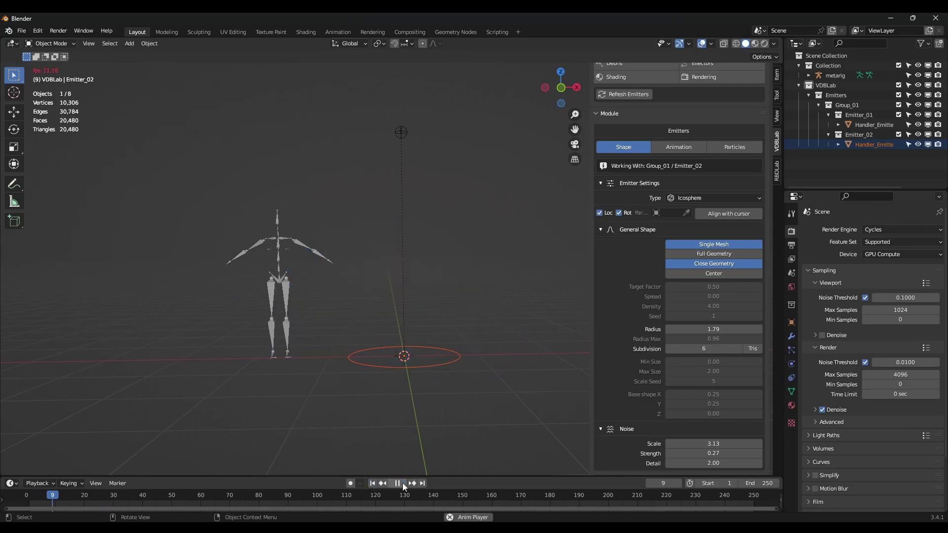
click(402, 483)
scroll(389, 296, down, 2)
shift+middle_drag(384, 271, 368, 334)
middle_drag(367, 333, 385, 320)
scroll(641, 283, up, 8)
scroll(642, 283, up, 1)
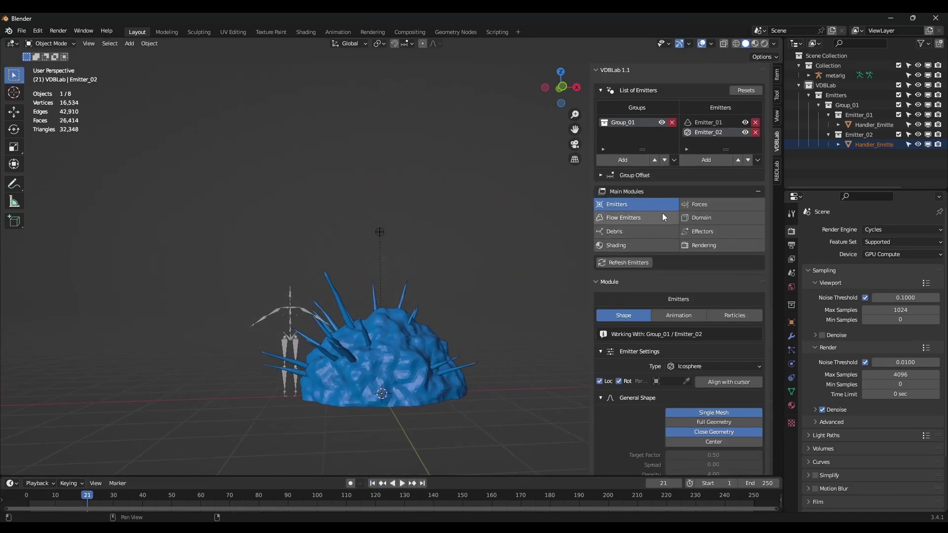
Add a flow to Emitter_01 and set its flow type to Smoke.
click(629, 217)
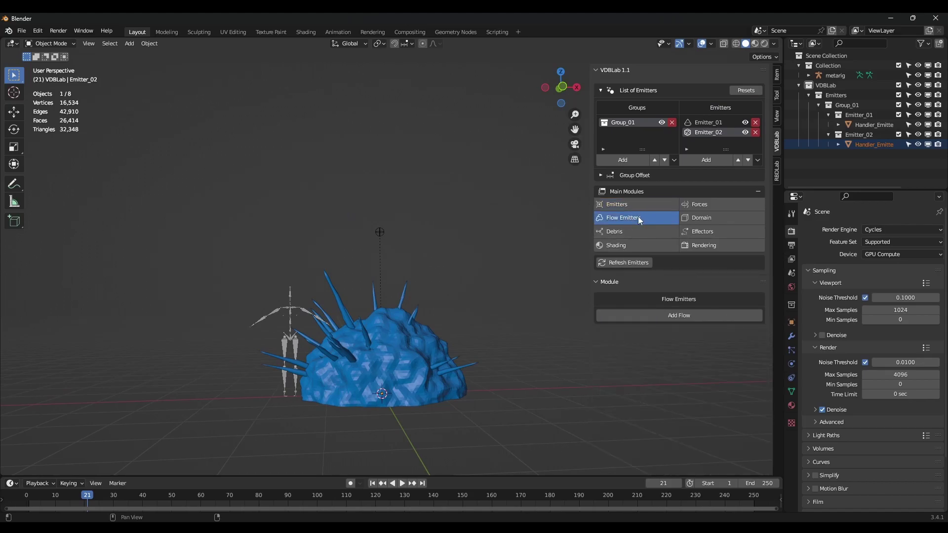
click(713, 123)
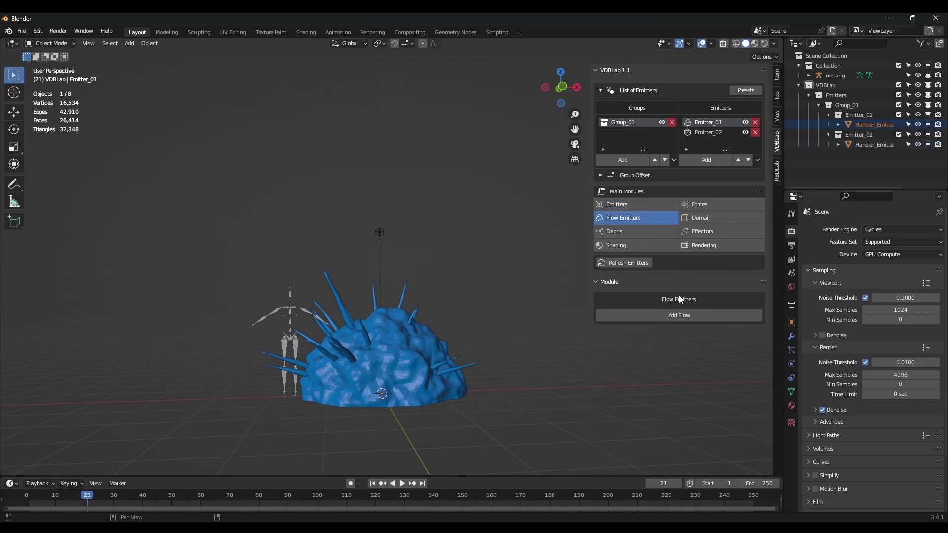
click(678, 315)
scroll(678, 314, down, 4)
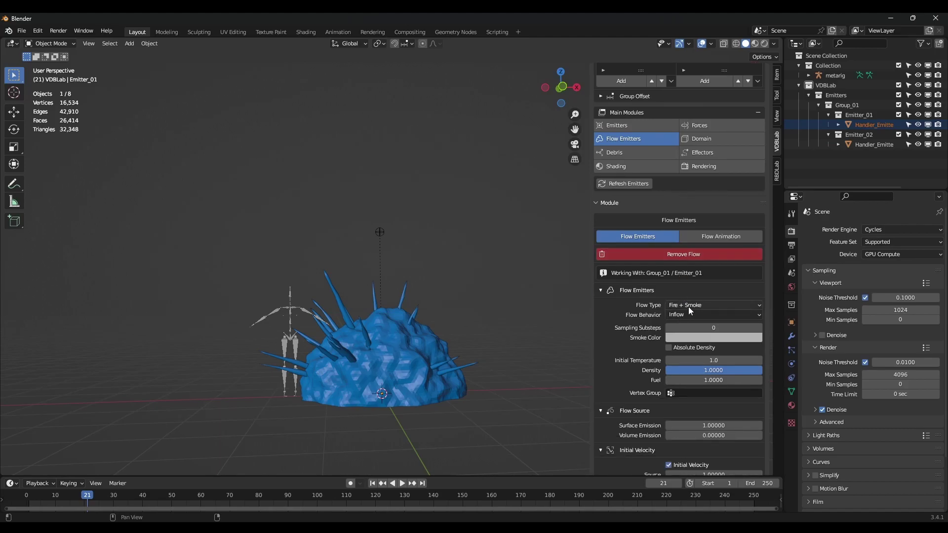
click(689, 304)
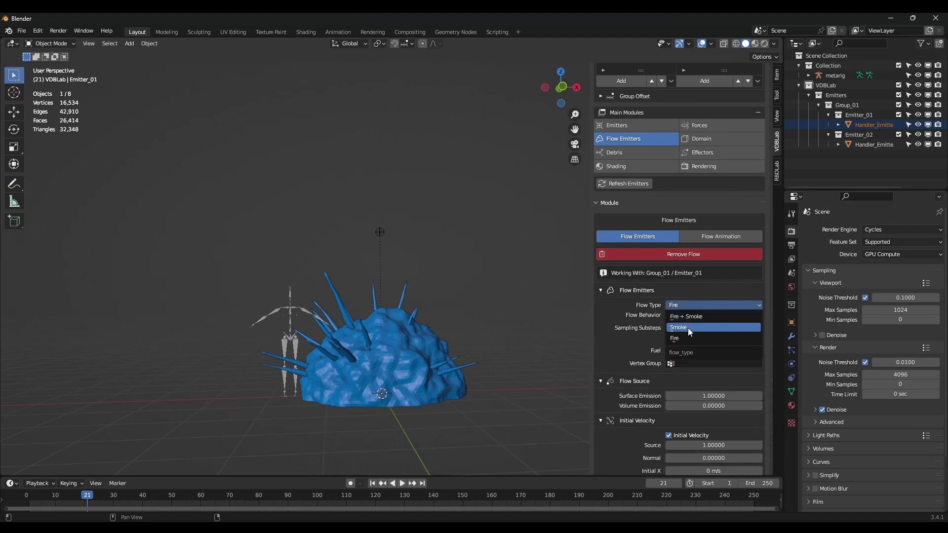
click(689, 328)
Set Emitter_01's smoke density to 2 and its volume emission to 1.
scroll(697, 307, down, 5)
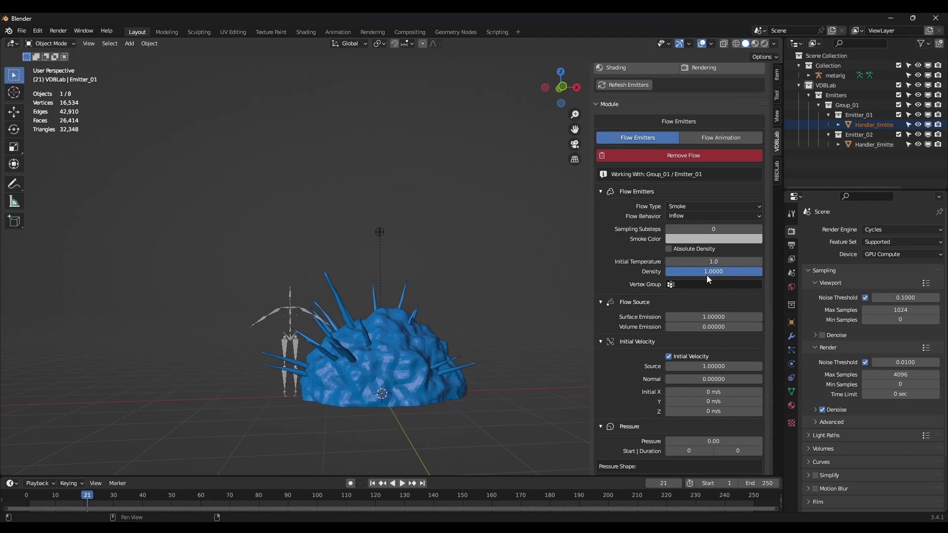
click(719, 274)
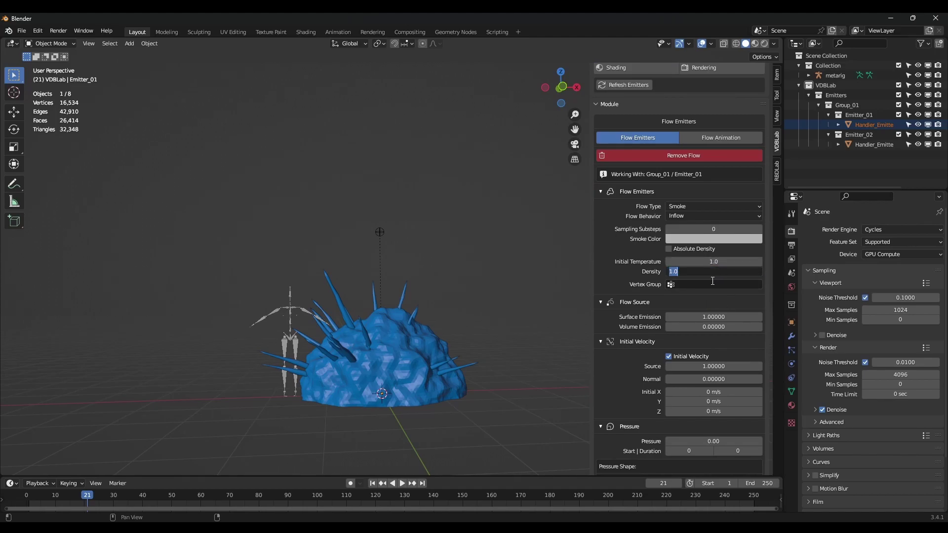
text(2)
key(Return)
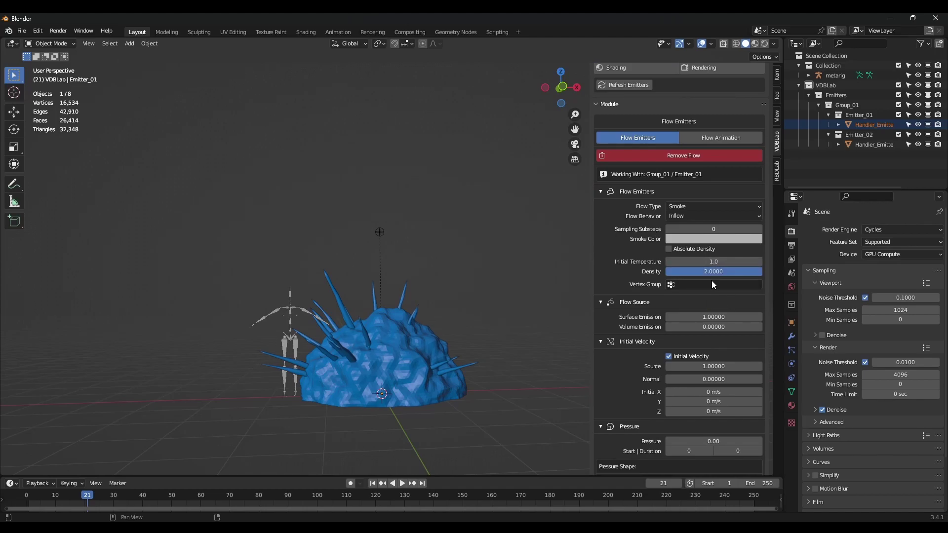
click(717, 328)
text(1)
key(Return)
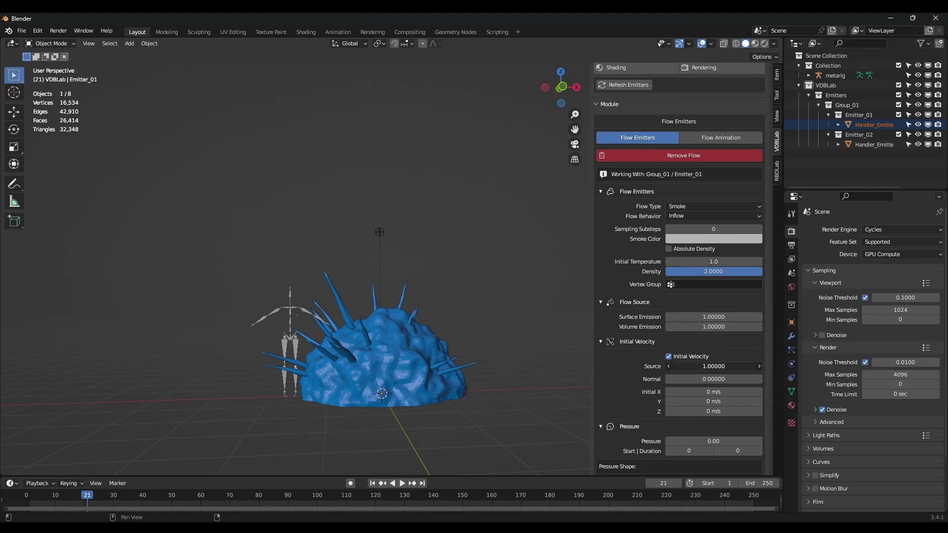
Set the Source value of Emitter_01's initial velocity to 0.1.
click(713, 366)
text(0.1)
key(Return)
Add a flow to Emitter_02 and set its flow type to Fire.
scroll(712, 367, up, 8)
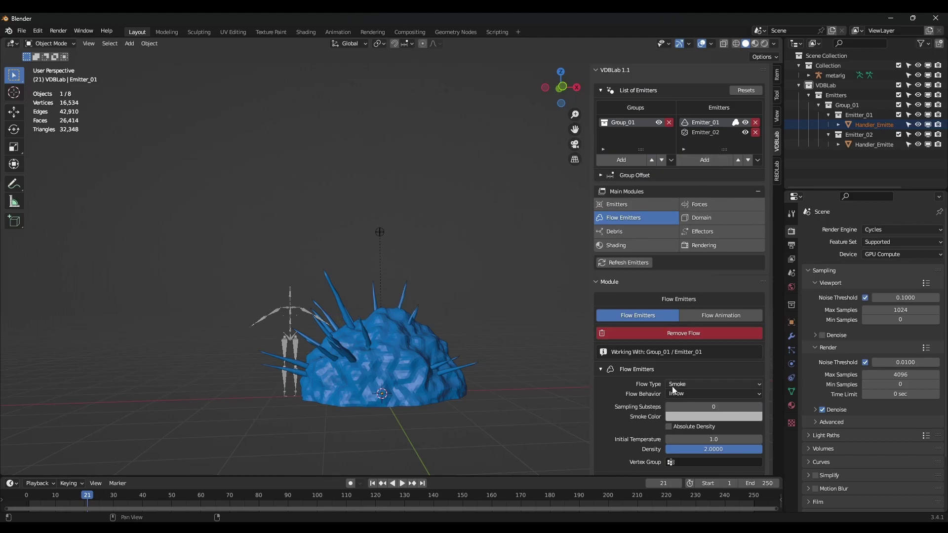
click(710, 133)
click(677, 315)
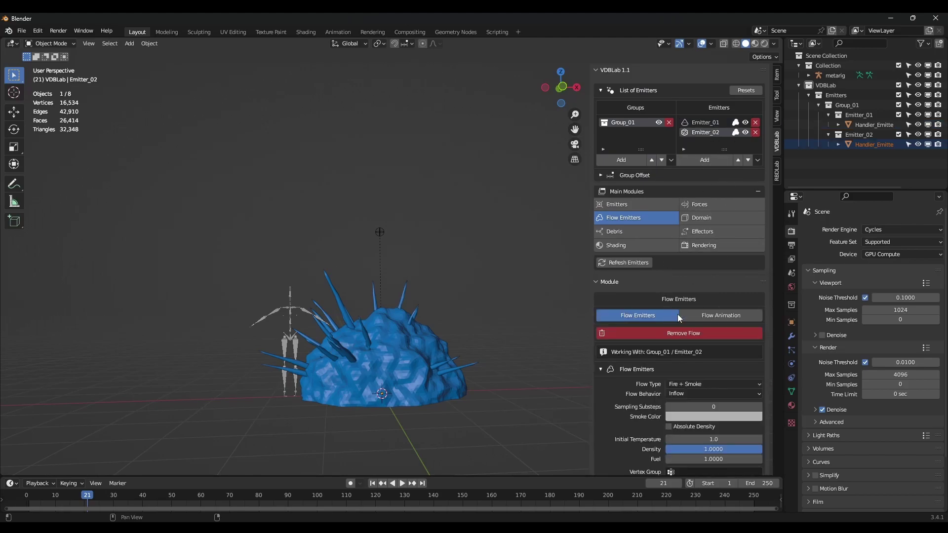
scroll(702, 318, down, 4)
click(701, 306)
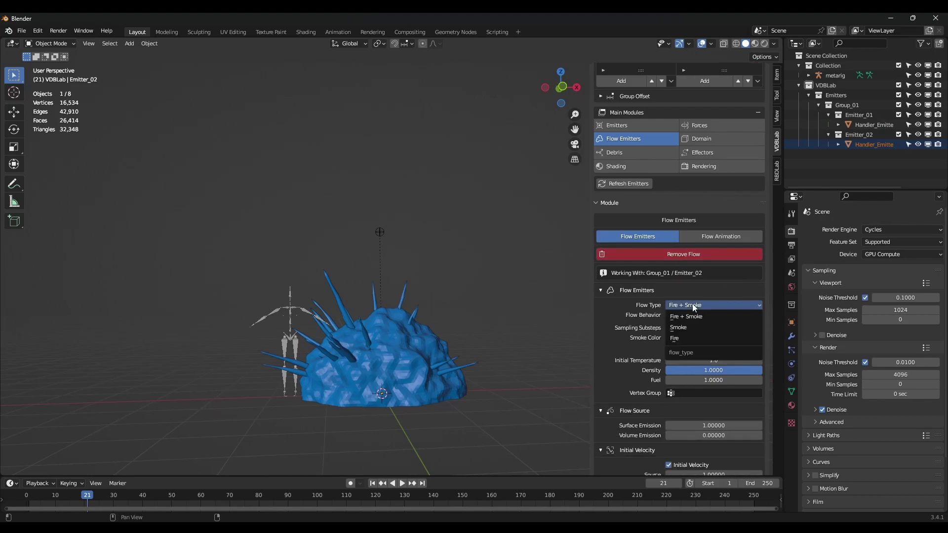
click(687, 339)
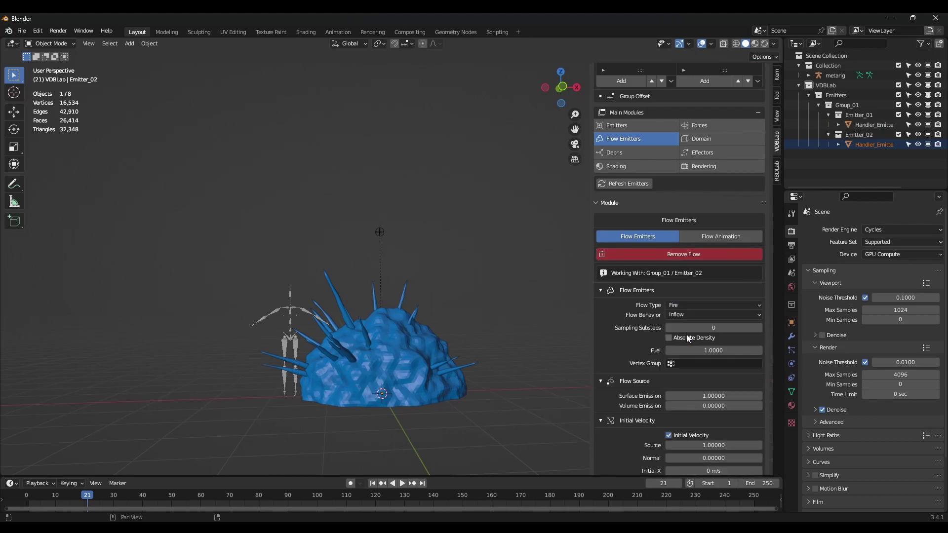
Set Emitter_02's volume emission to 1 and the Source value of its initial velocity to 2.
scroll(687, 345, down, 3)
click(714, 347)
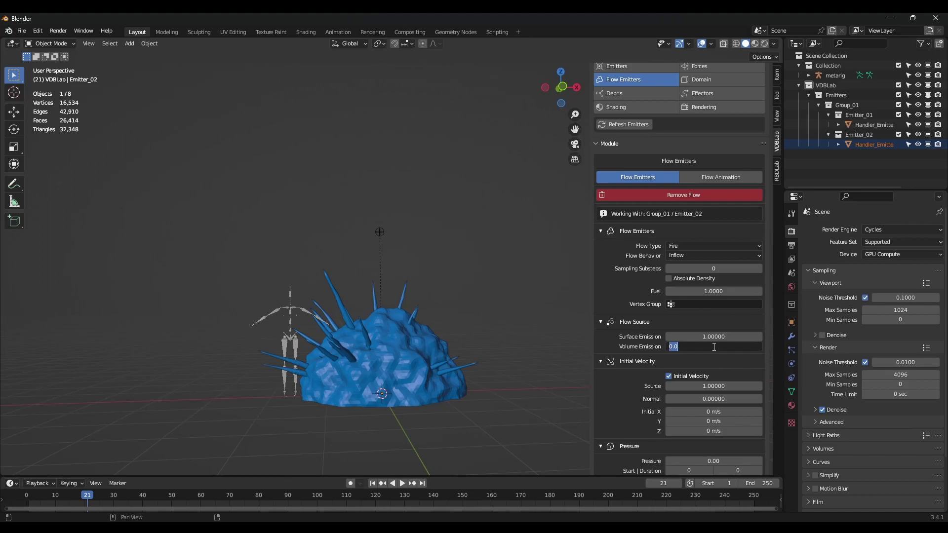
text(1)
key(Return)
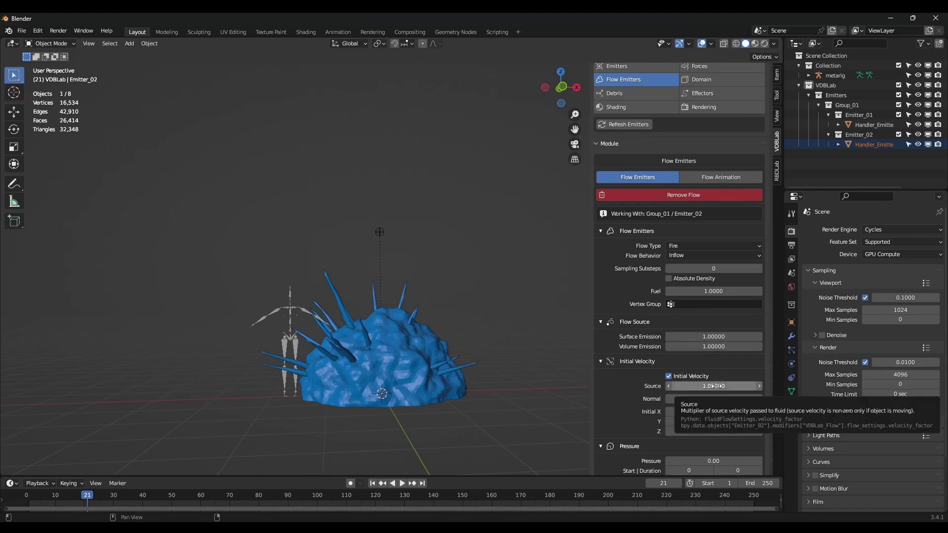
click(716, 387)
key(Return)
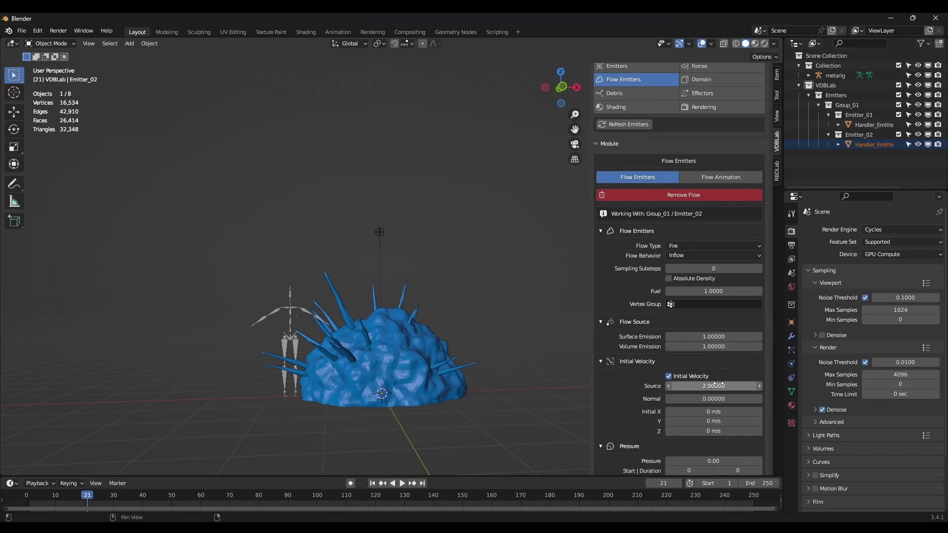
Set Emitter_02's initial velocity to 2 m/s along X and 3 m/s along Z.
scroll(718, 385, down, 3)
click(717, 355)
text(2)
key(Return)
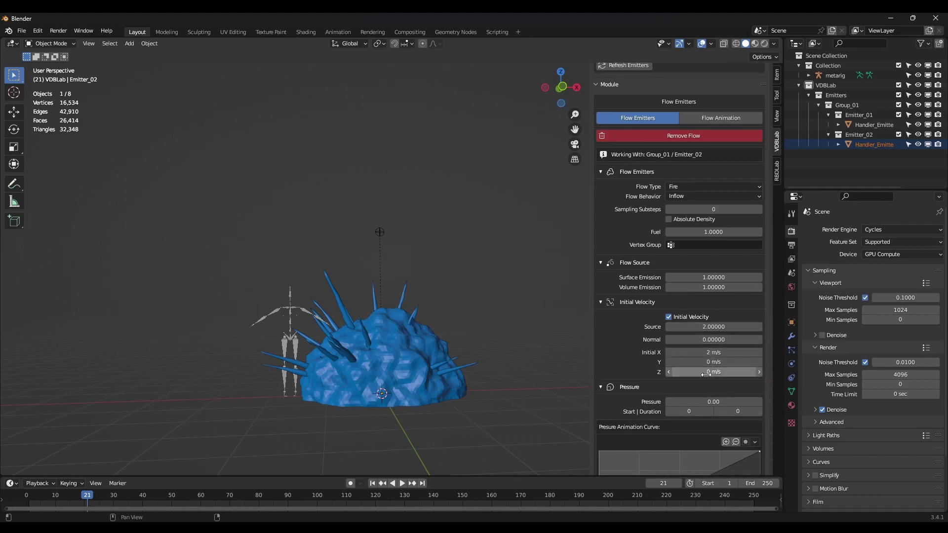
click(717, 372)
text(3)
key(Return)
scroll(699, 378, up, 10)
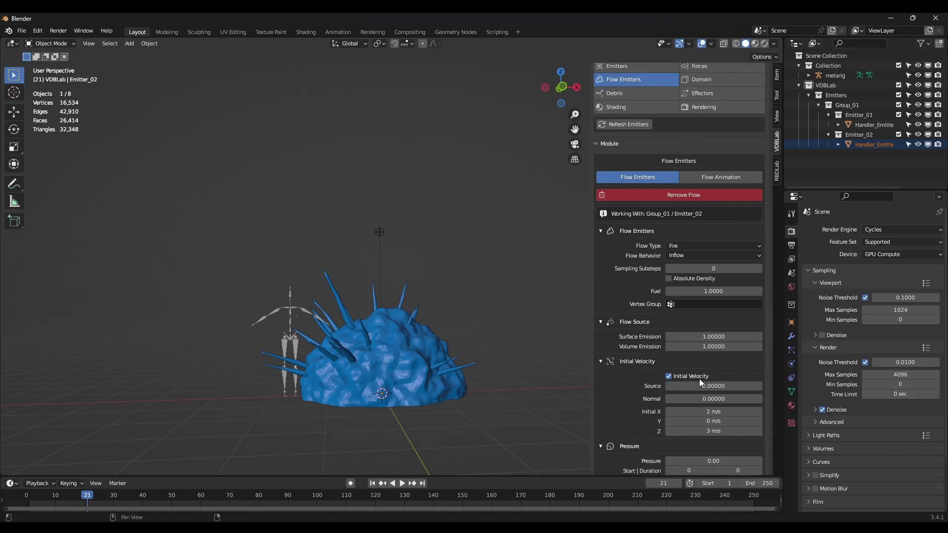
scroll(488, 340, down, 4)
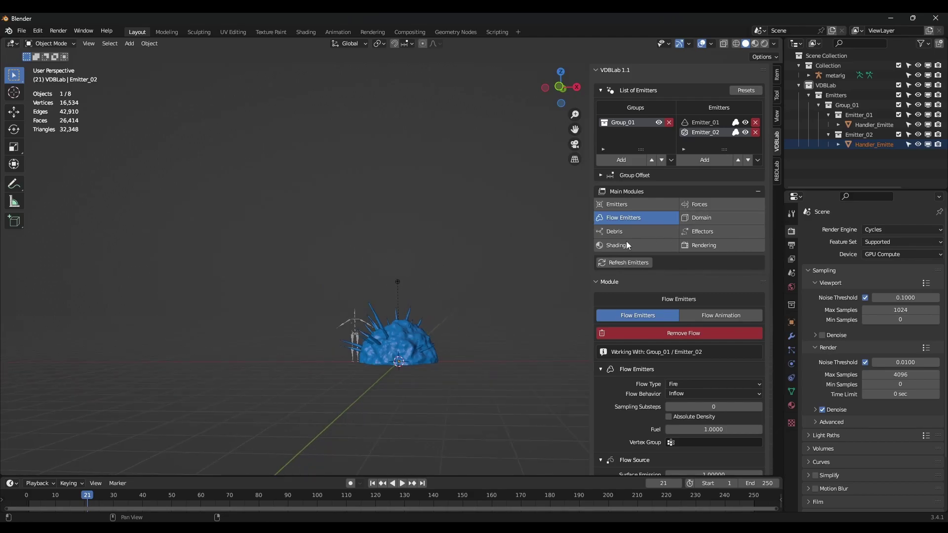
Delete the human reference metarig from the scene.
click(355, 320)
key(x)
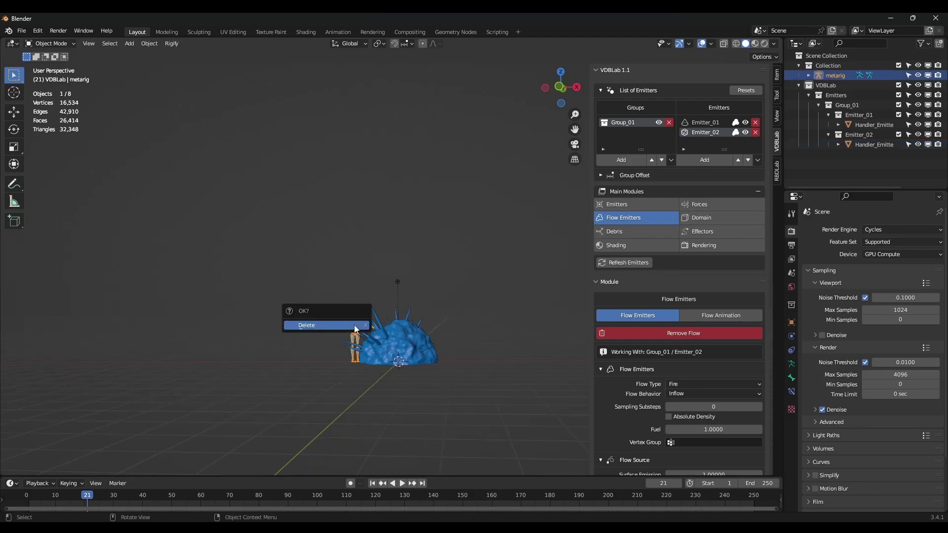
click(340, 326)
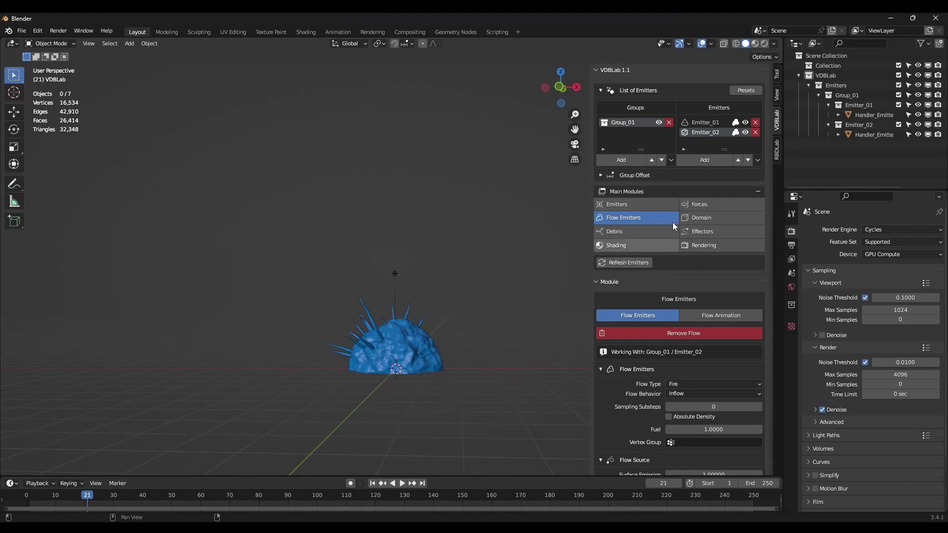
Add a simulation domain for Group_01 in the VDBLab Domain module.
click(708, 218)
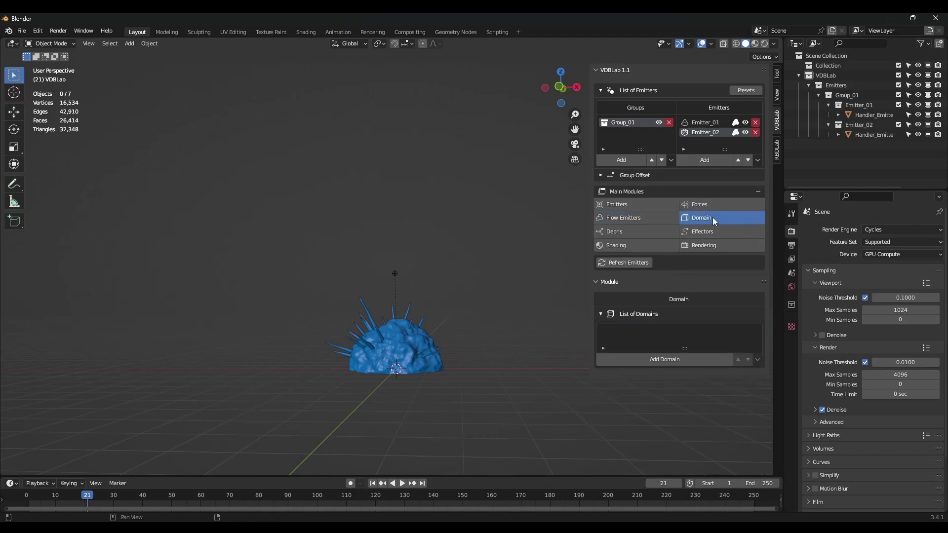
click(666, 359)
click(658, 376)
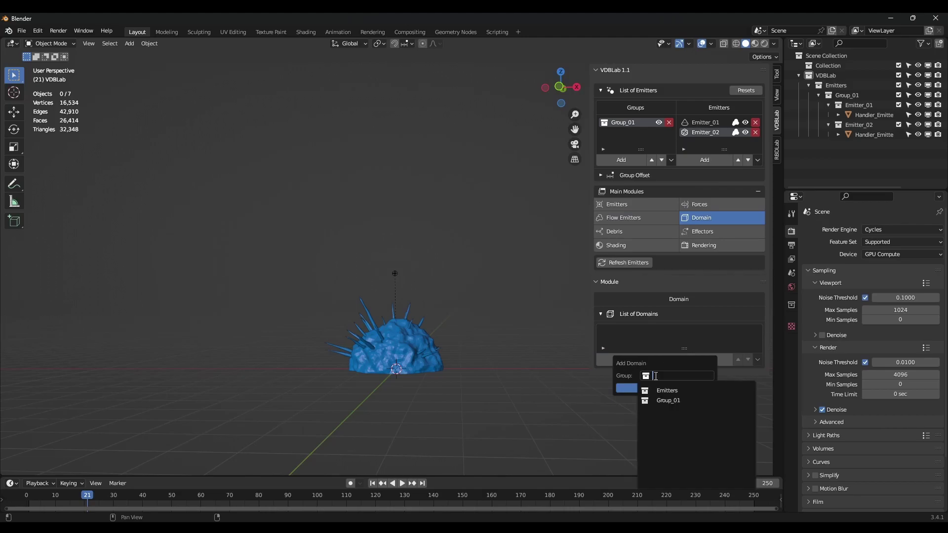
click(674, 400)
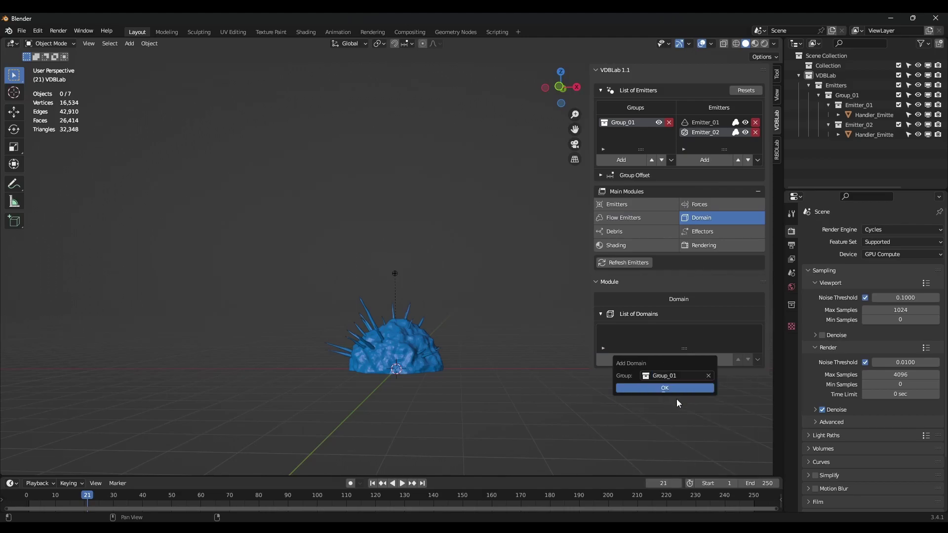
click(675, 388)
middle_drag(571, 317, 464, 252)
Enter Edit Mode on the domain box and enlarge it horizontally around the emitters, locking Z.
drag(62, 502, 82, 501)
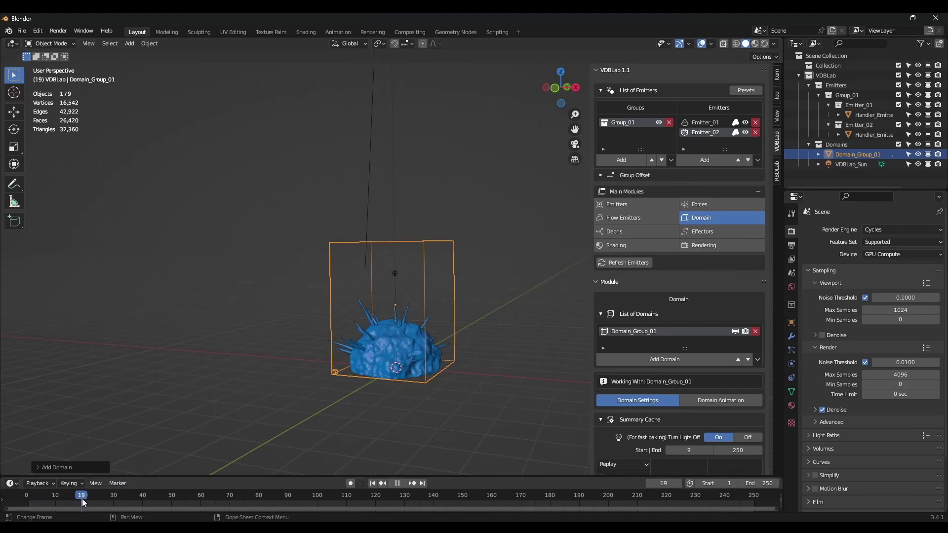
middle_drag(377, 239, 411, 236)
key(Tab)
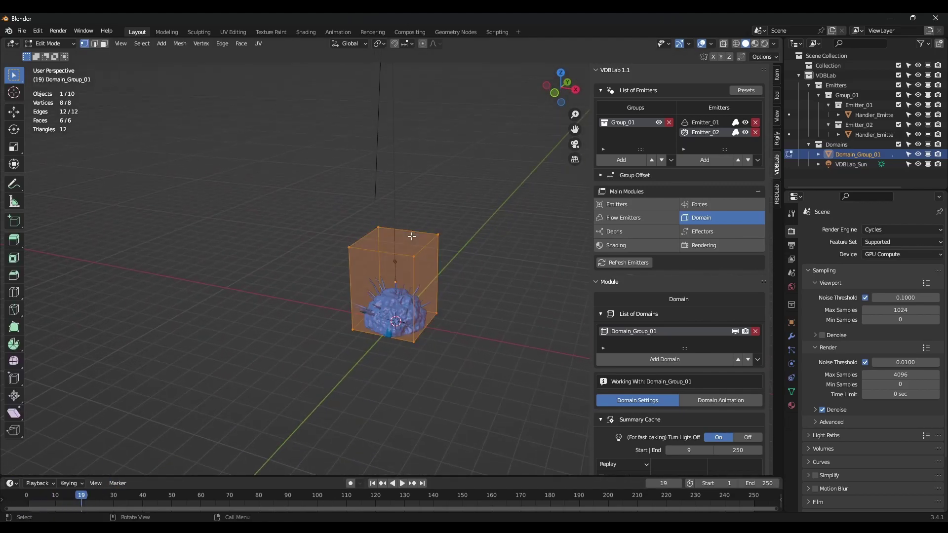
key(s)
key(shift+z)
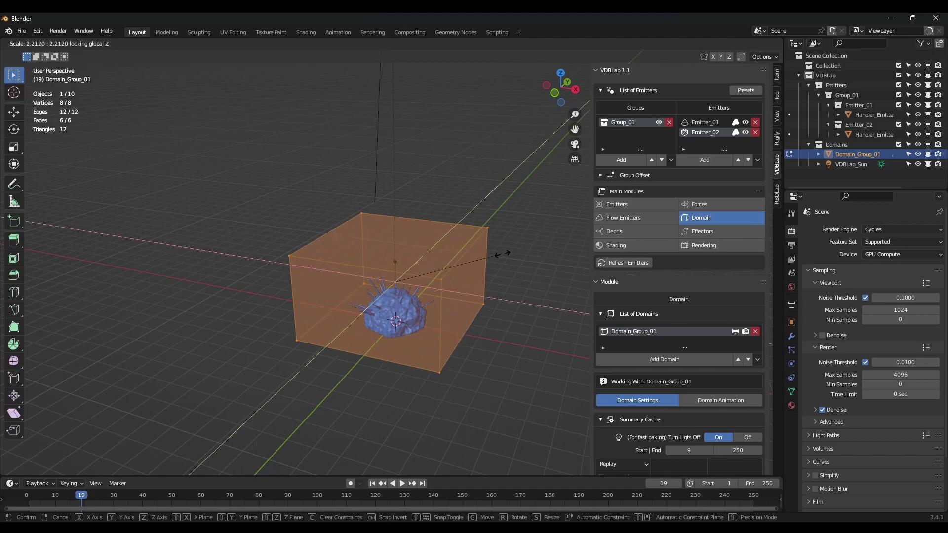
right_click(531, 255)
Select the domain box's top face and raise it along Z to make the domain much taller.
drag(215, 185, 534, 258)
key(g)
key(z)
click(520, 113)
scroll(495, 159, down, 2)
shift+middle_drag(489, 167, 454, 241)
key(g)
key(z)
click(460, 220)
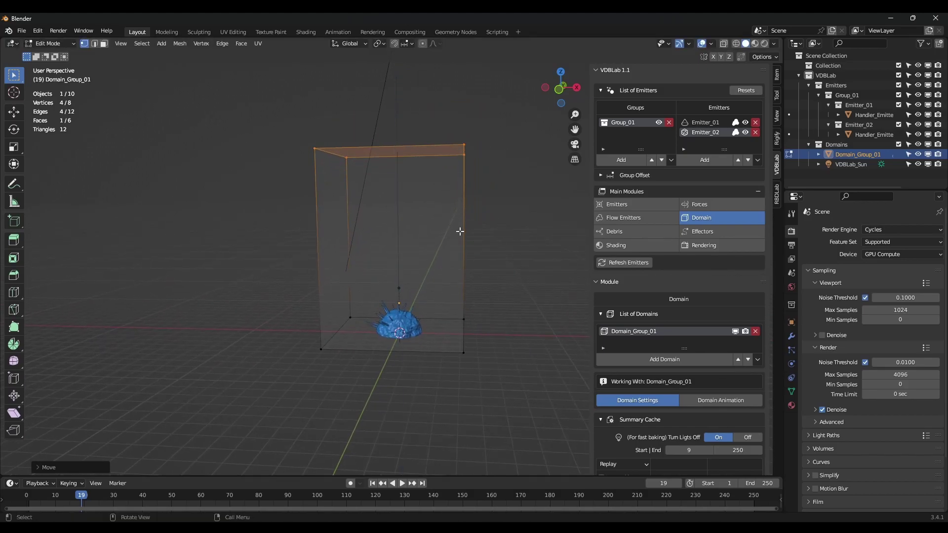
Widen the whole domain box further in X and Y only, and return to Object Mode.
key(a)
key(s)
key(shift+z)
click(477, 240)
middle_drag(477, 240, 458, 247)
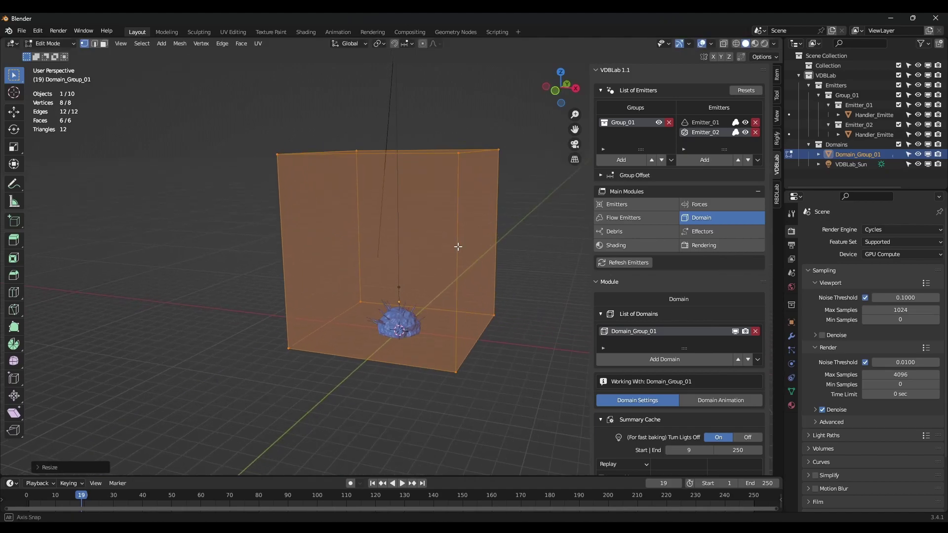
key(Tab)
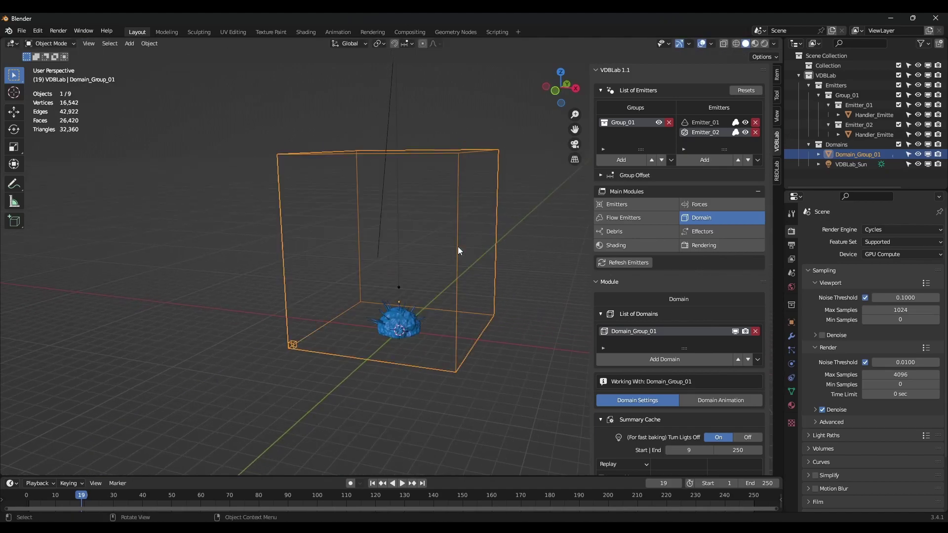
Play the simulation from frame 1 to preview the smoke and fire inside the enlarged domain.
click(373, 483)
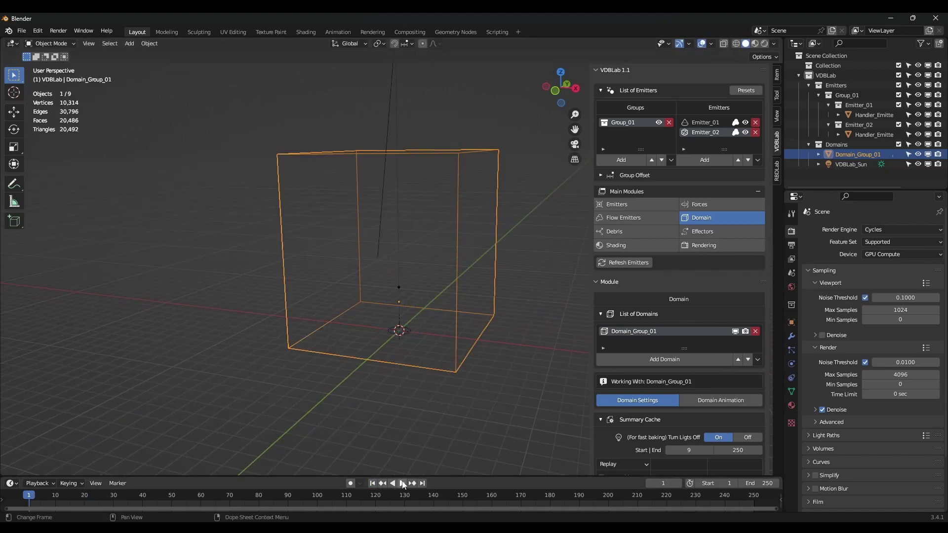
click(403, 484)
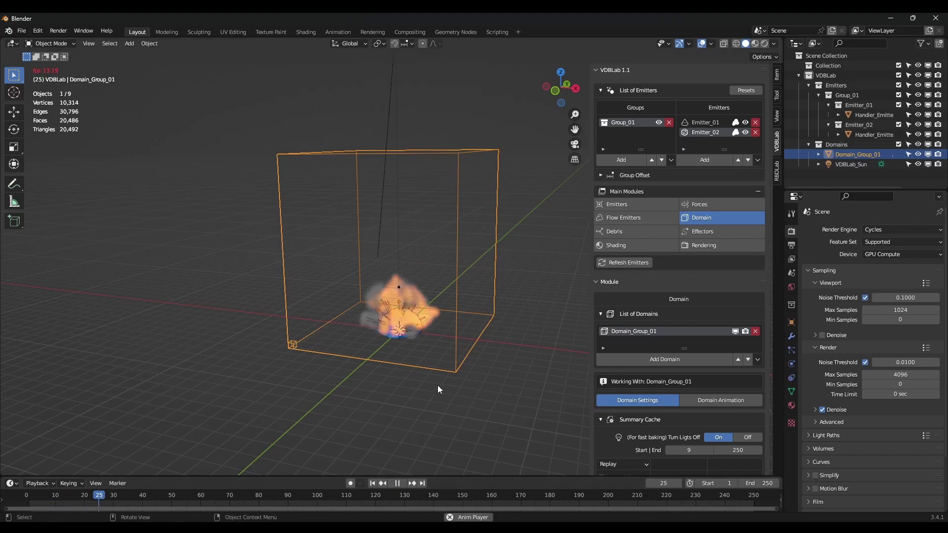
middle_drag(422, 368, 431, 355)
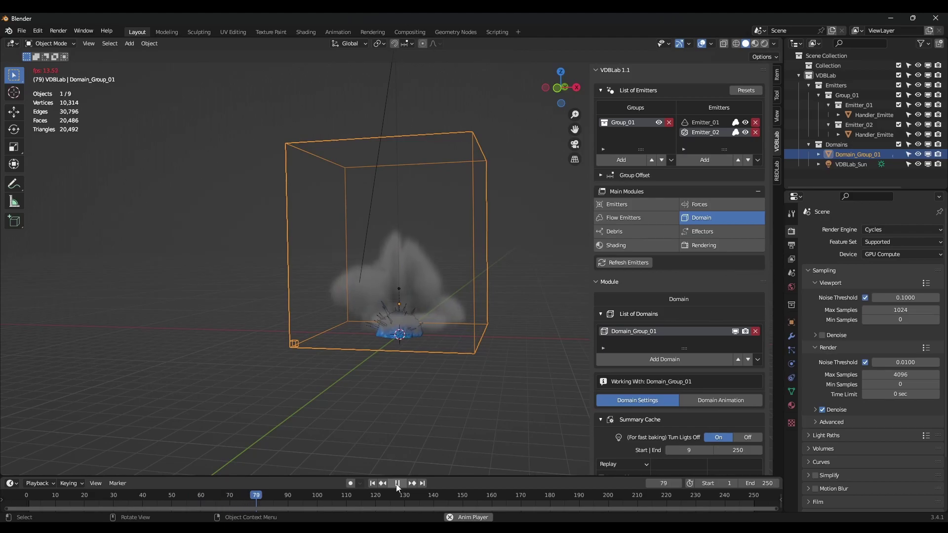
key(Escape)
Set the domain's resolution to 64 and enable the adaptive domain.
scroll(680, 244, down, 12)
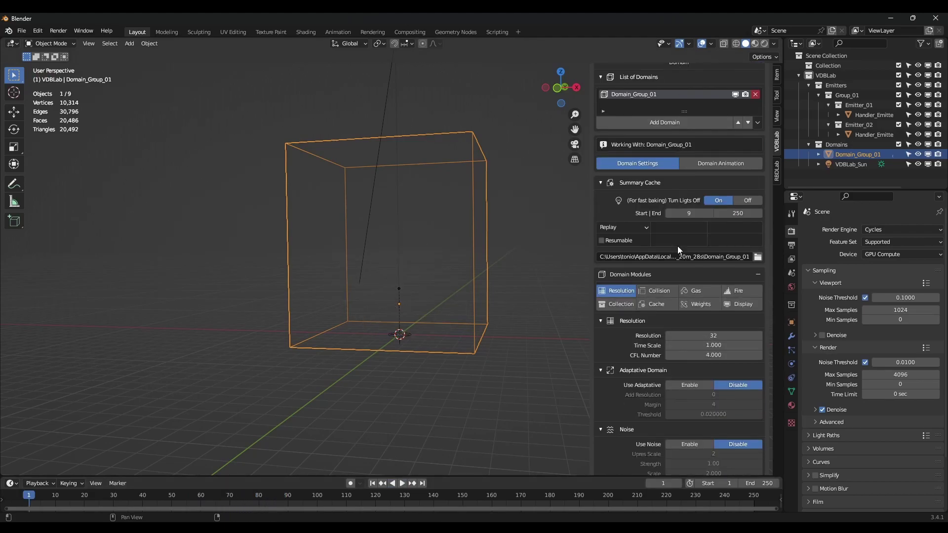
scroll(691, 296, down, 1)
click(715, 317)
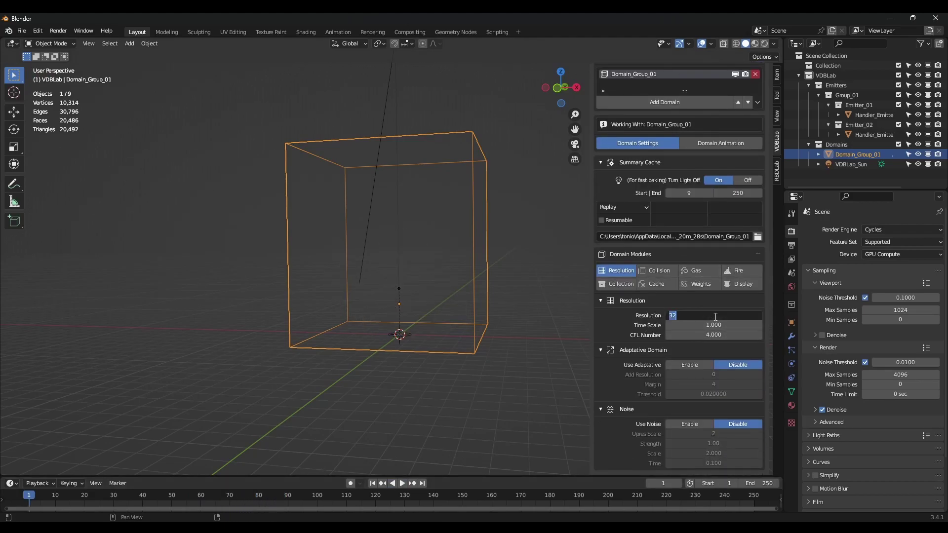
key(Return)
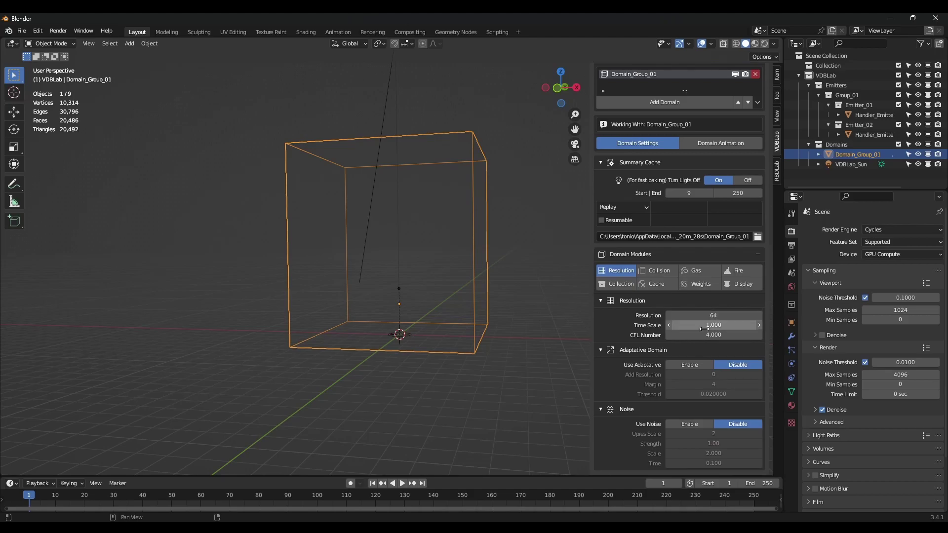
click(693, 364)
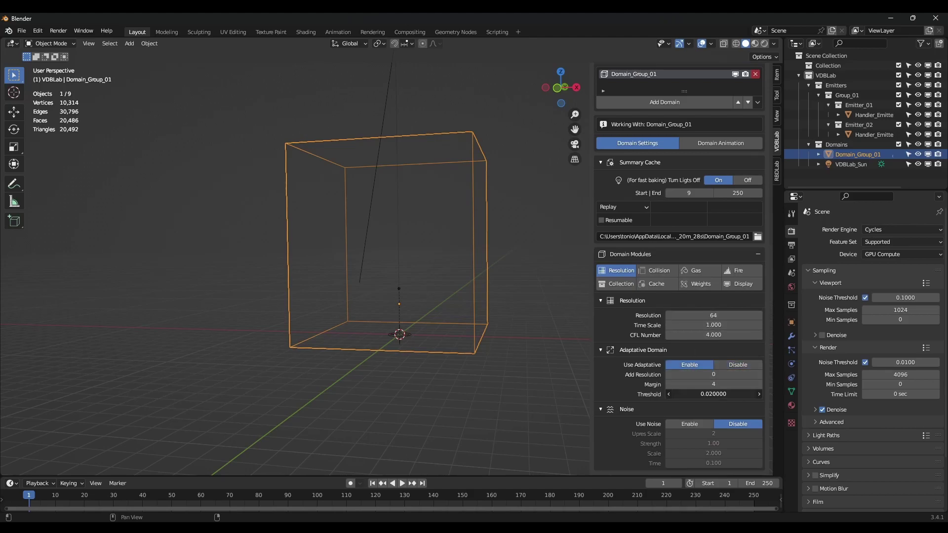
key(Return)
Hide the Group_01 emitters in the viewport and set the scene's end frame to 100.
scroll(715, 392, up, 11)
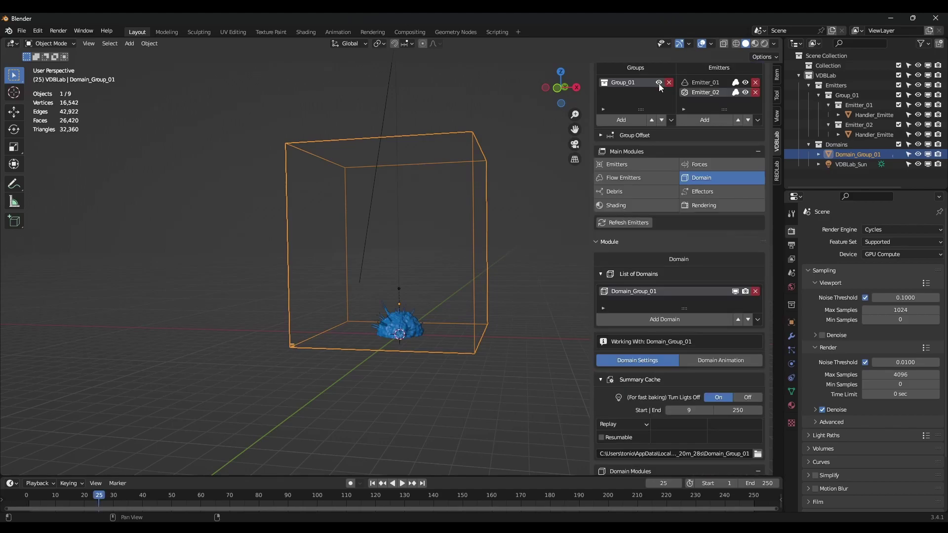
scroll(679, 267, down, 5)
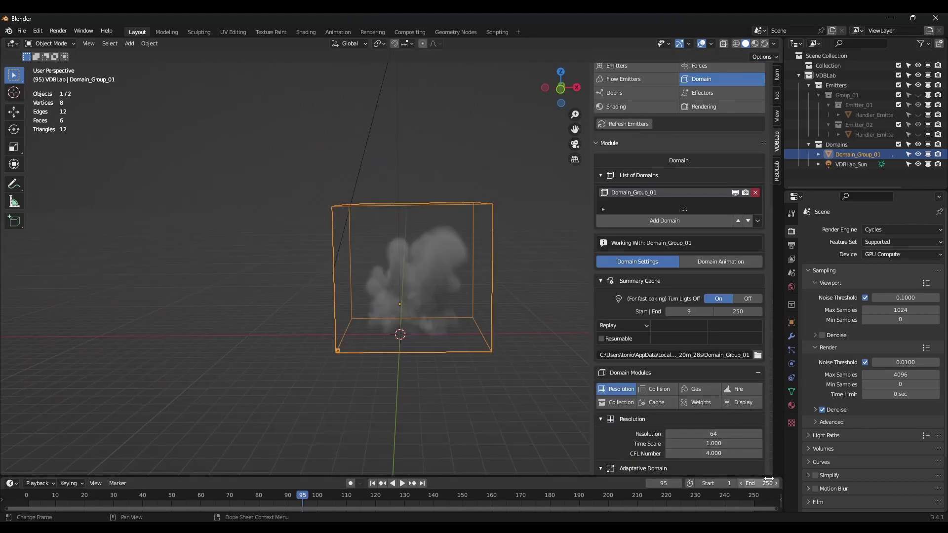
click(767, 483)
text(1)
key(Return)
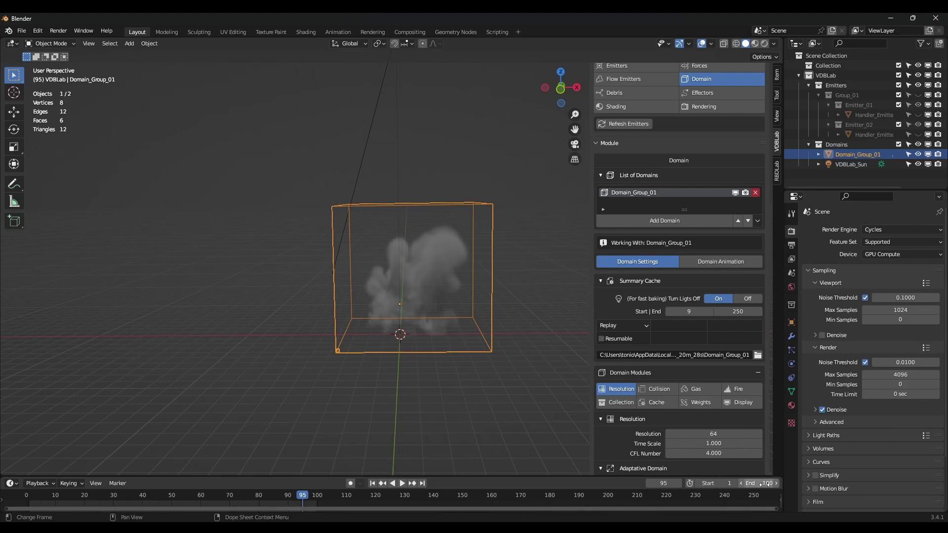
Turn off the Bottom border collision of Domain_Group_01.
middle_drag(481, 284, 470, 279)
scroll(602, 357, up, 1)
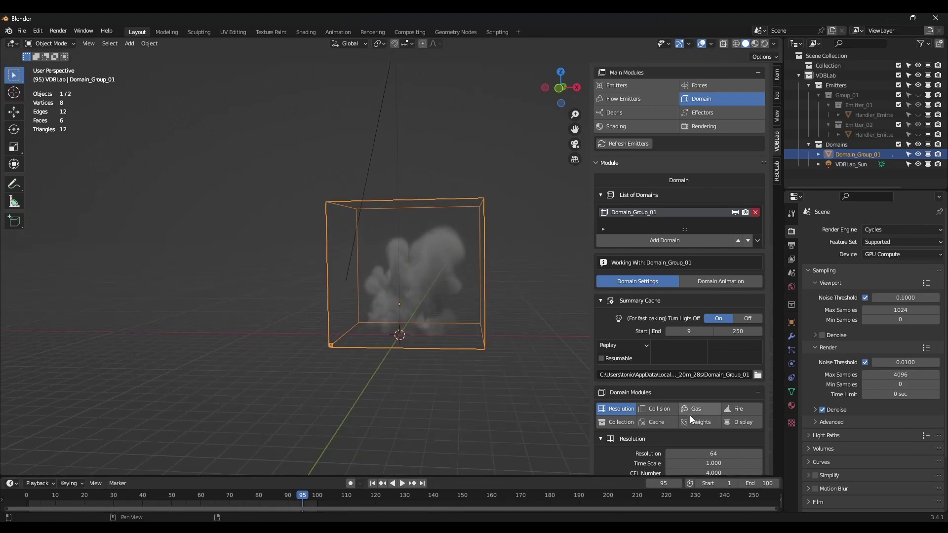
scroll(666, 376, down, 3)
click(655, 351)
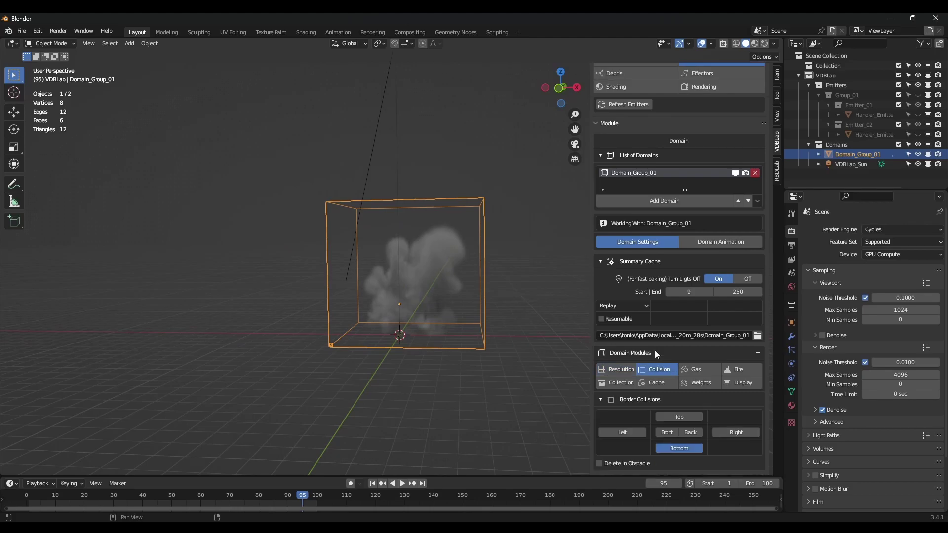
click(679, 450)
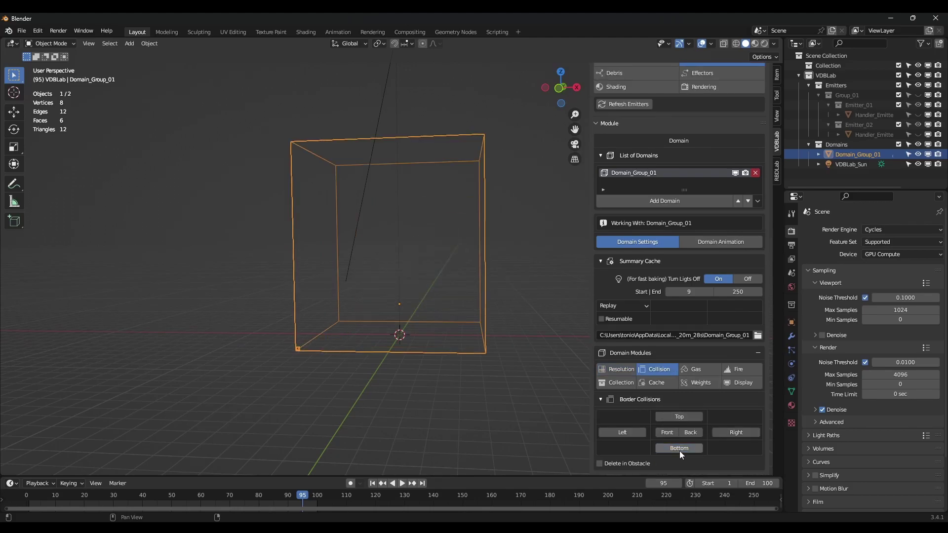
Set the domain's gas heat to 2 and its fire's flame smoke to 3.
click(696, 370)
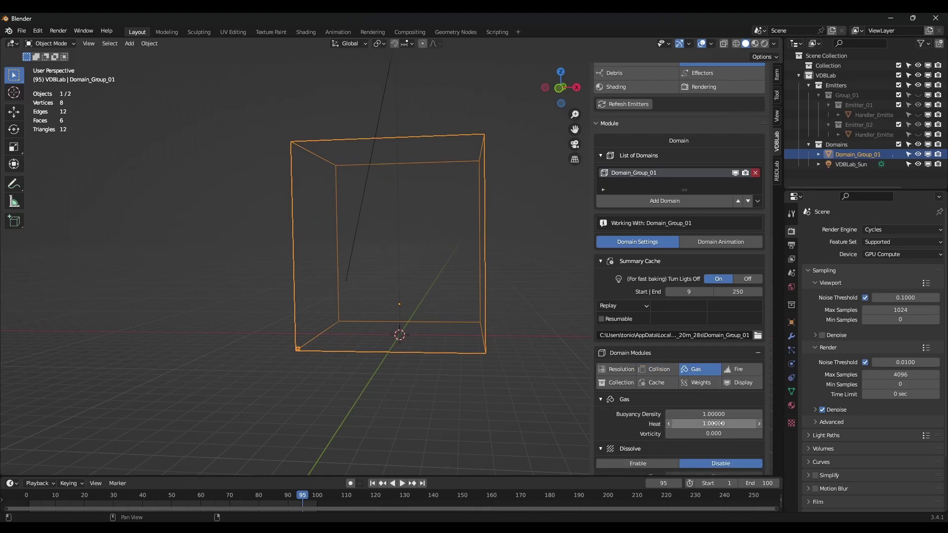
click(713, 424)
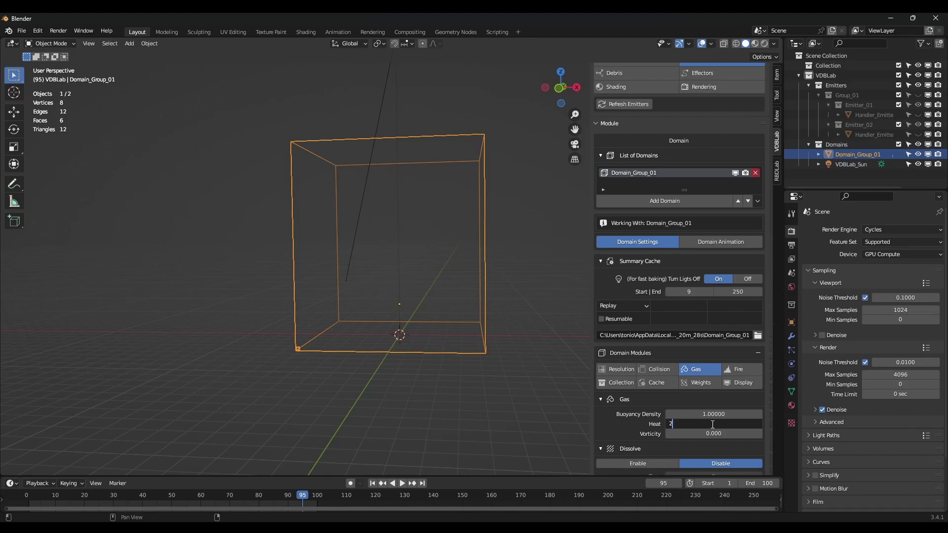
key(Return)
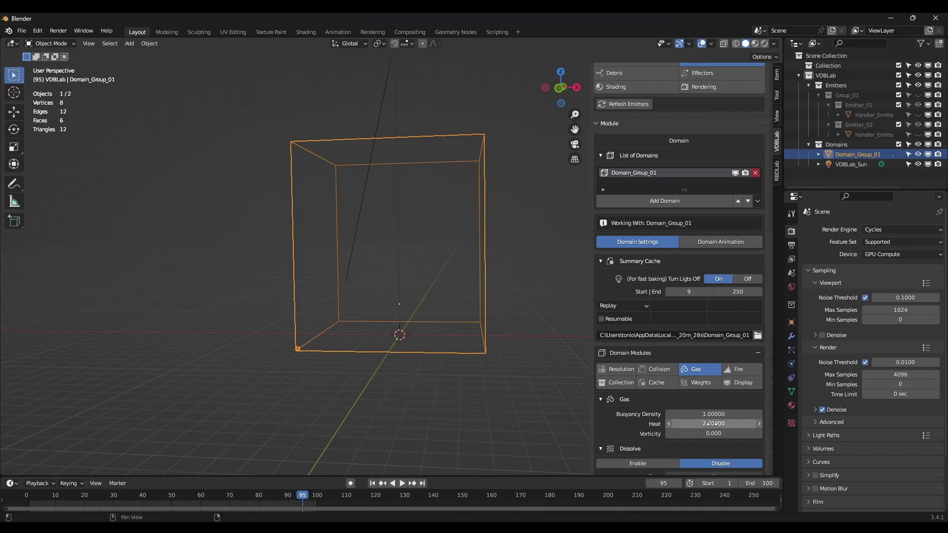
click(742, 371)
click(720, 424)
key(Return)
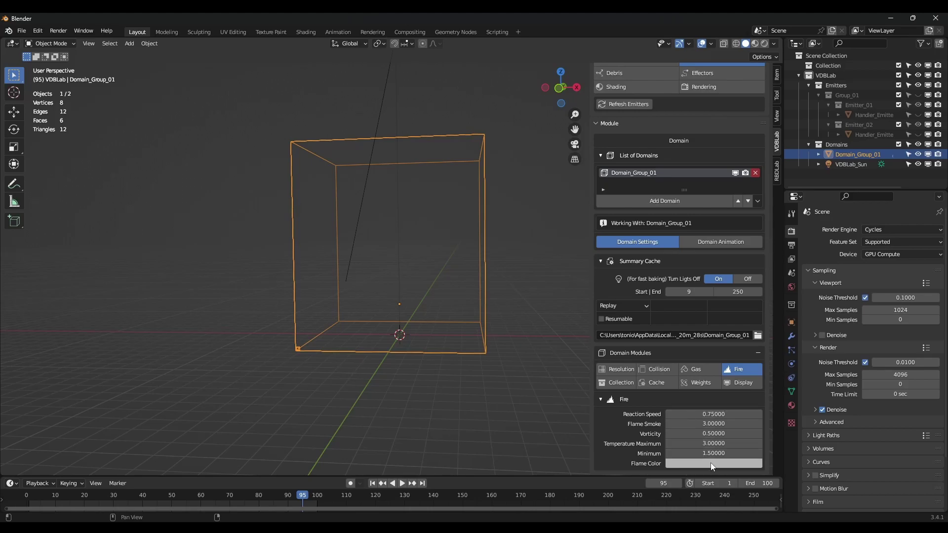
Play the smoke simulation to preview the changed fire settings, and return to the first frame.
key(space)
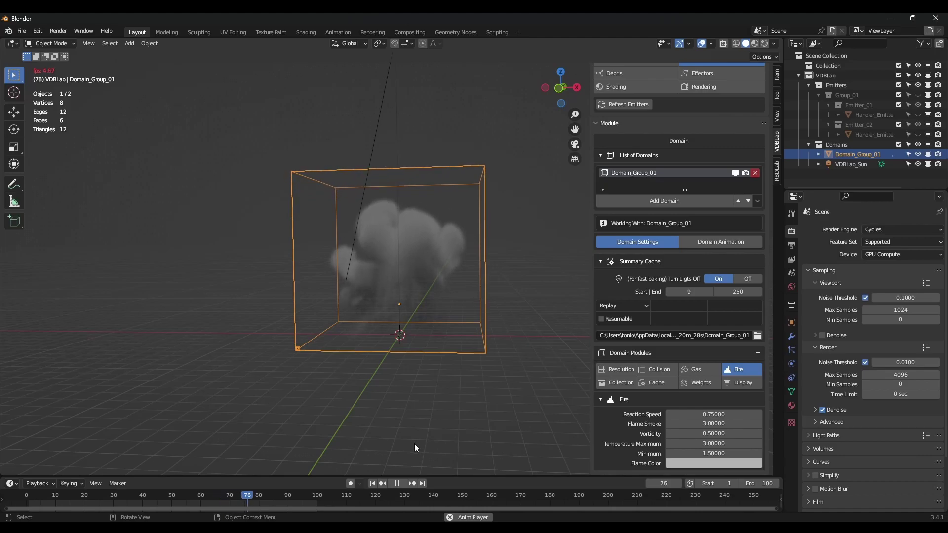
click(399, 484)
click(373, 484)
Set the cache directory of Domain_Group_01 to the E:\cache\ folder.
scroll(690, 406, up, 5)
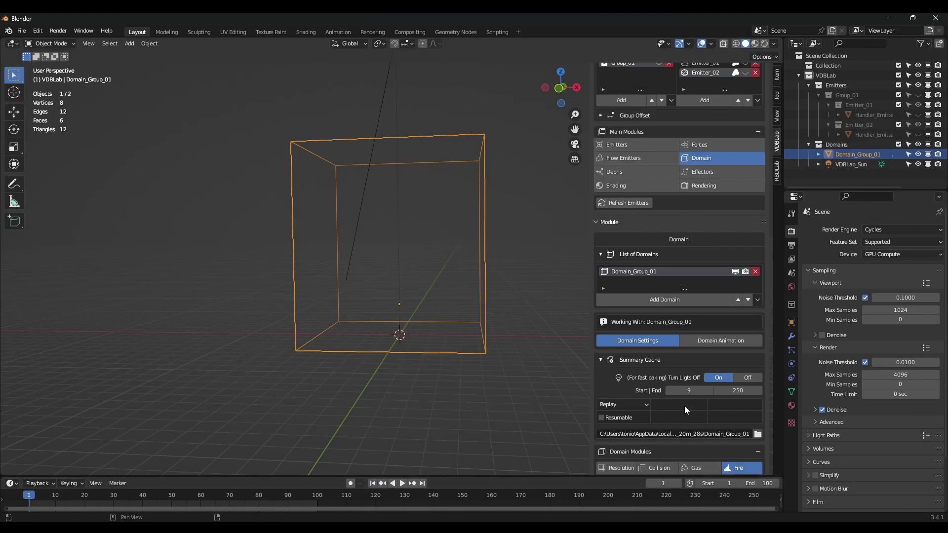
scroll(685, 408, down, 1)
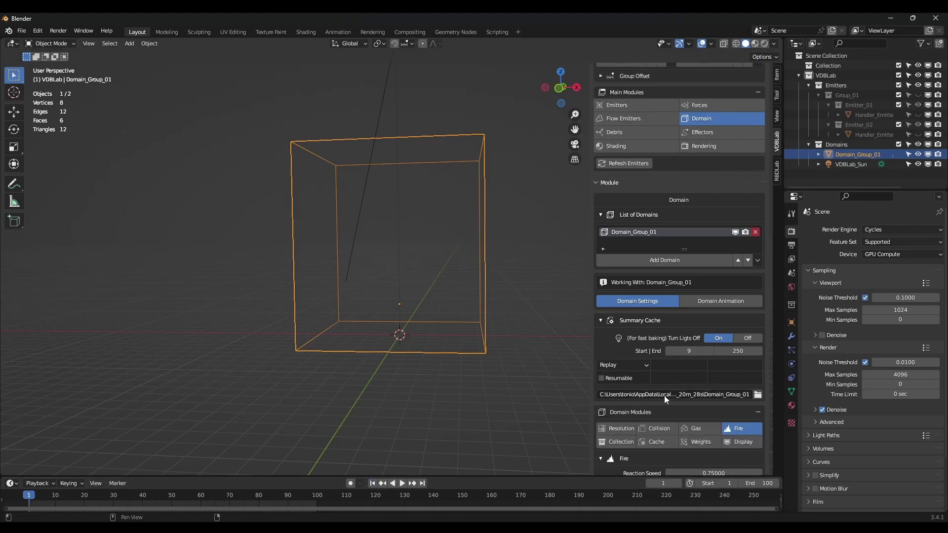
click(758, 395)
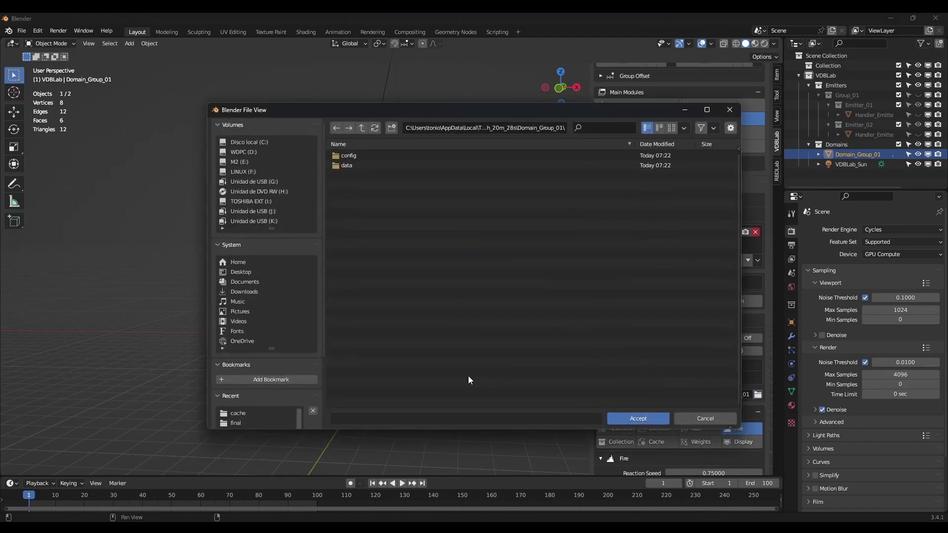
click(362, 128)
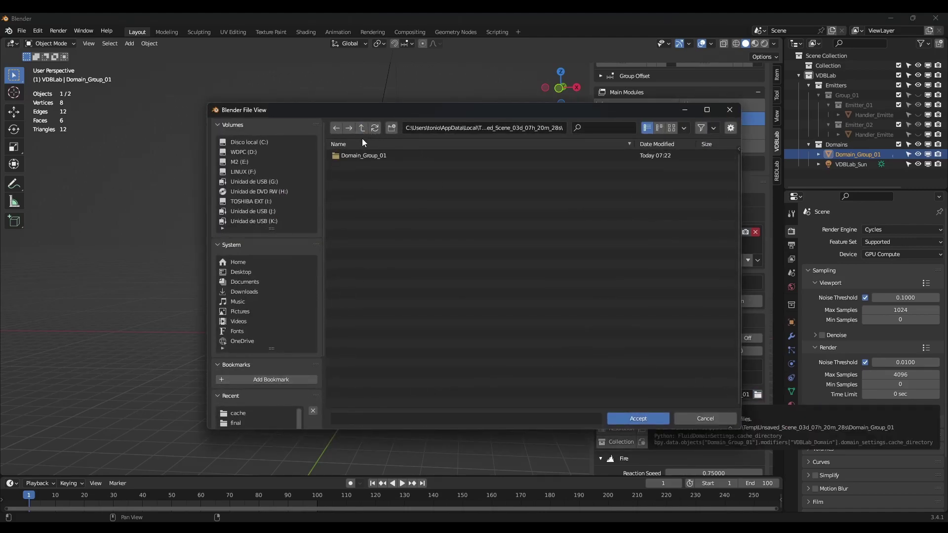
click(238, 414)
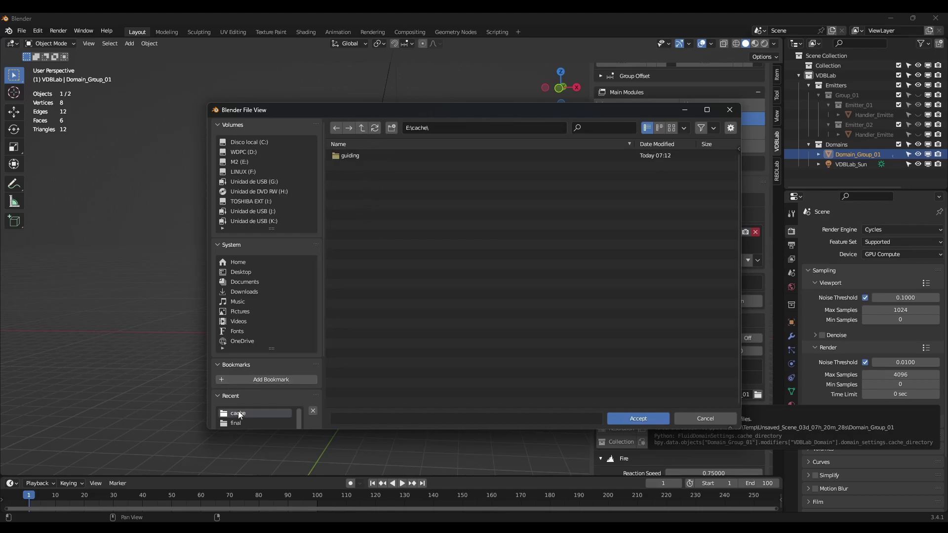
click(650, 419)
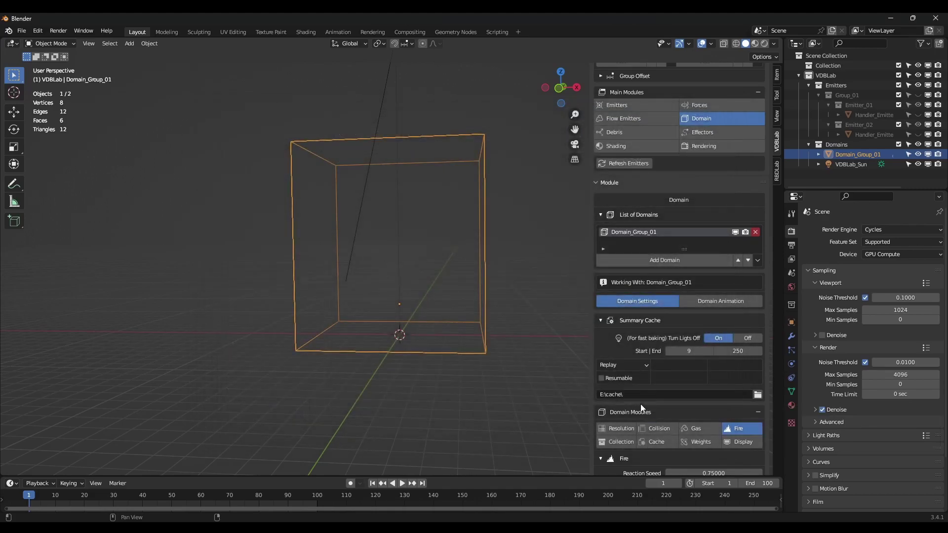
Set the domain's cache type to All and its cache end frame to 100.
scroll(687, 395, down, 3)
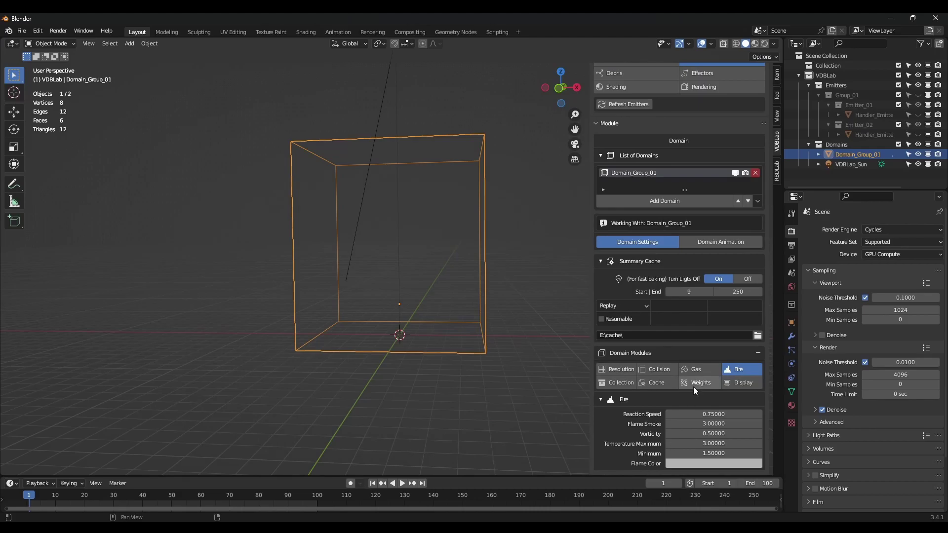
scroll(695, 390, up, 1)
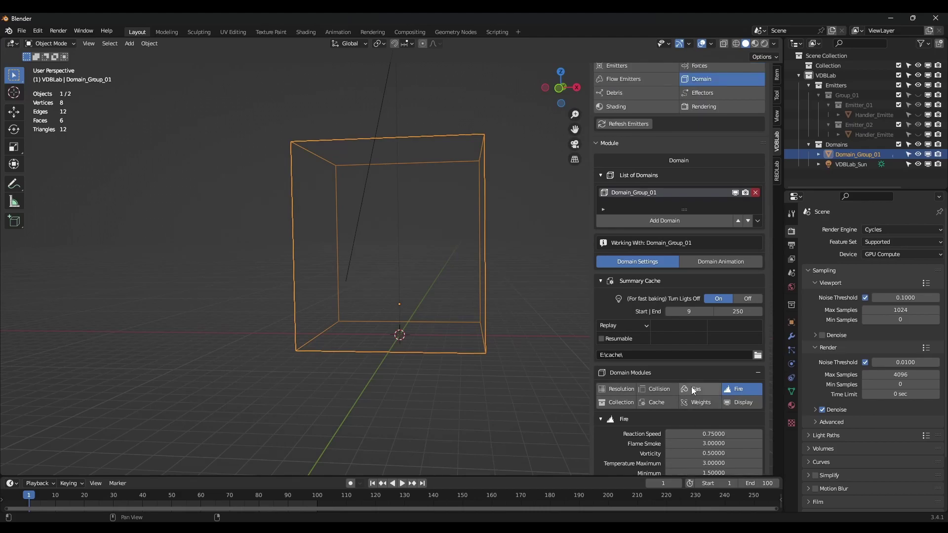
click(626, 327)
click(622, 359)
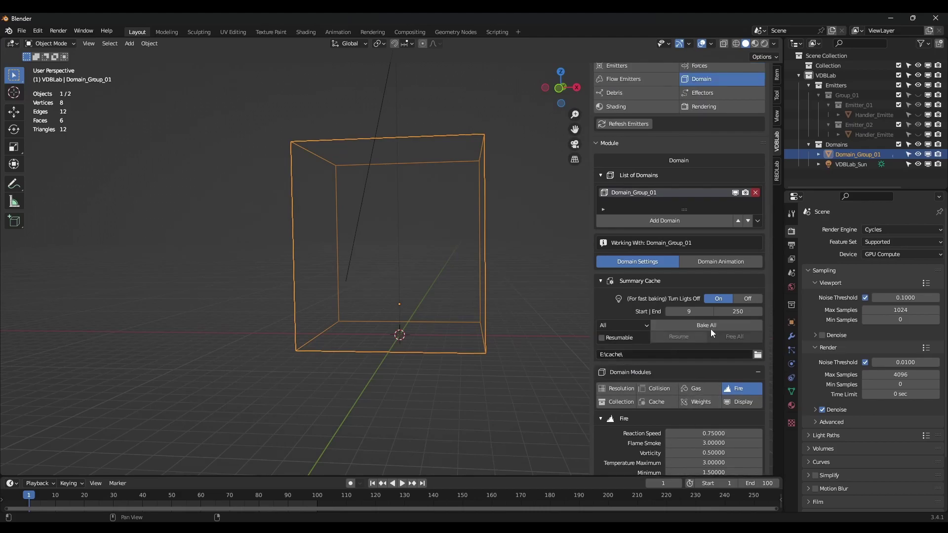
click(732, 313)
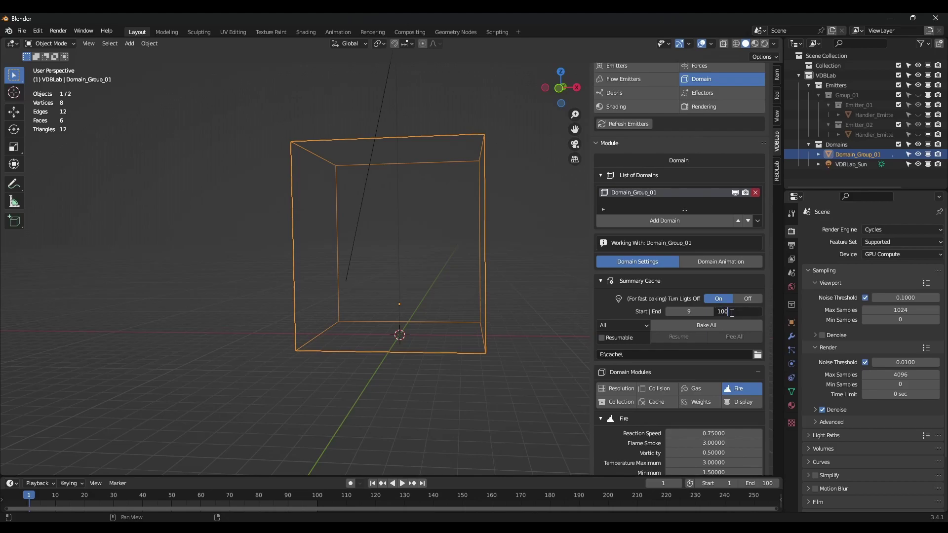
key(Return)
Raise the domain's resolution to 128 and bake the whole simulation.
click(620, 388)
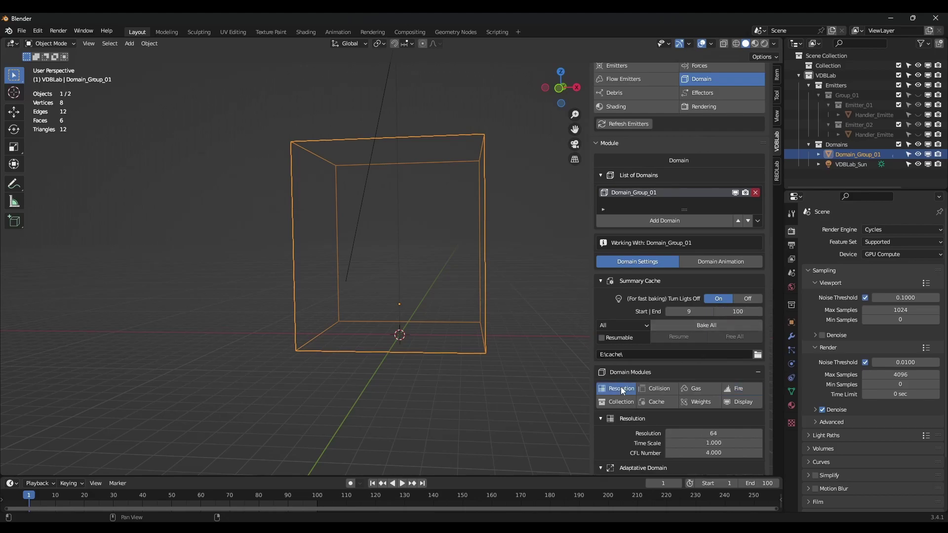
click(713, 433)
text(12)
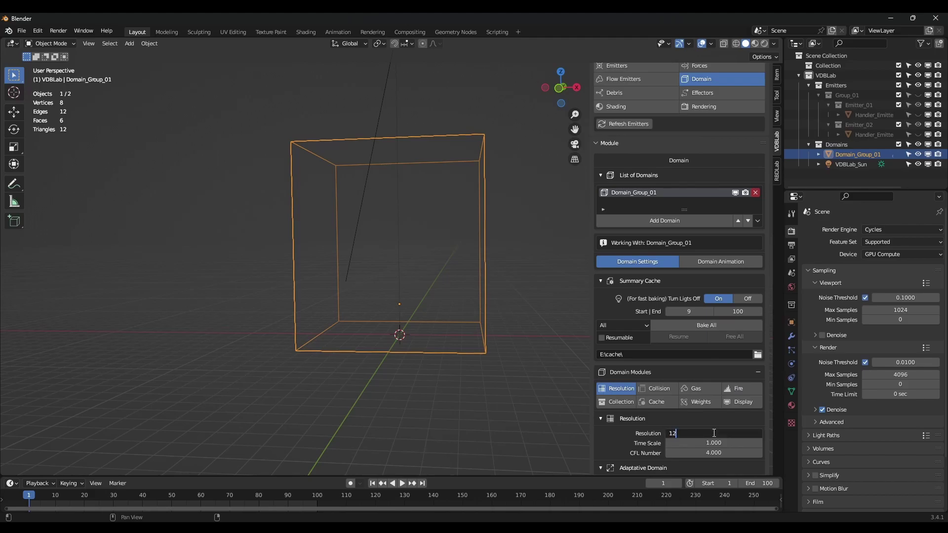
text(8)
key(Return)
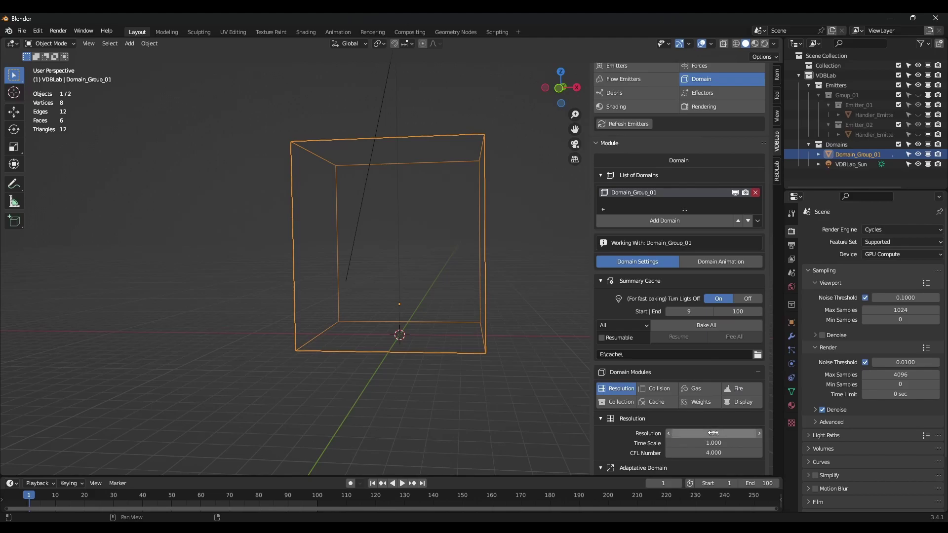
click(708, 326)
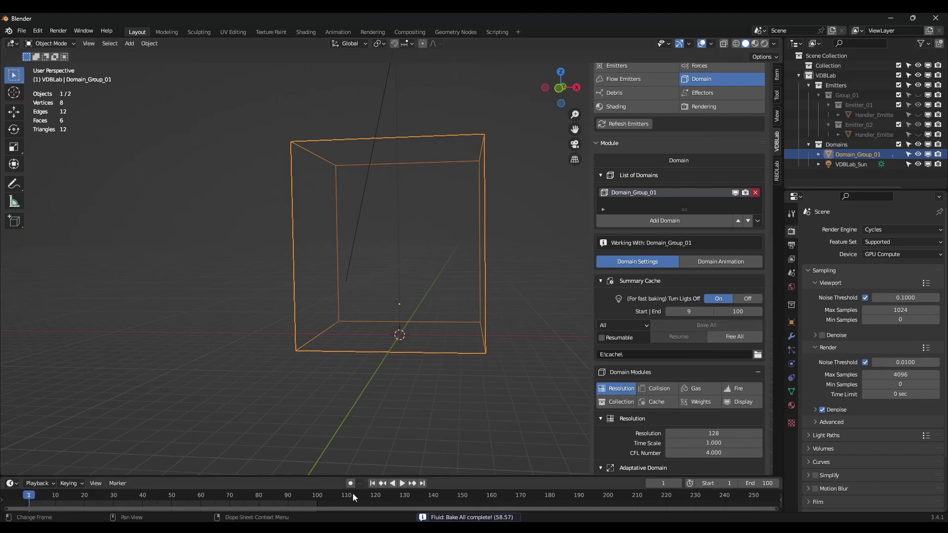
Play back the baked simulation and examine the smoke's shape from another angle.
click(401, 484)
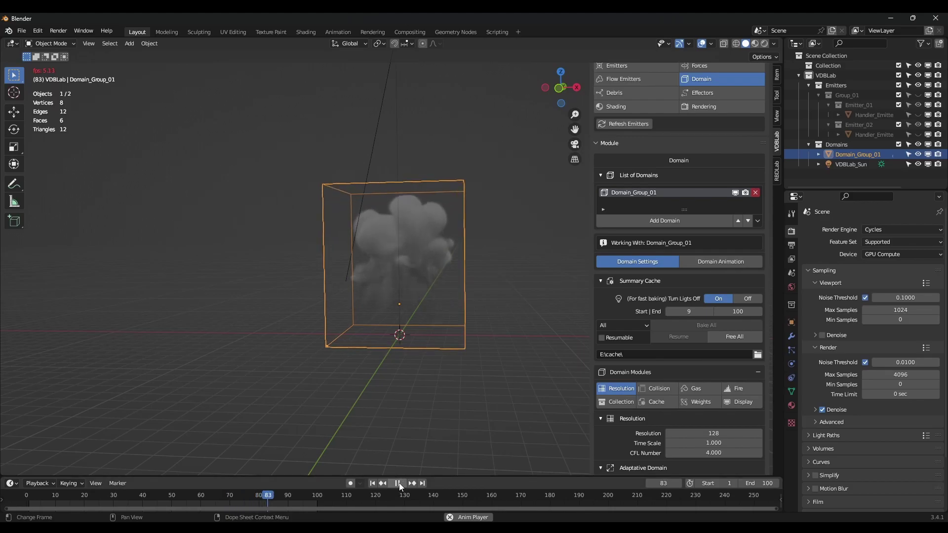
click(398, 484)
middle_drag(375, 244, 436, 250)
Set the domain's viewport display thickness to 3.
scroll(723, 337, down, 1)
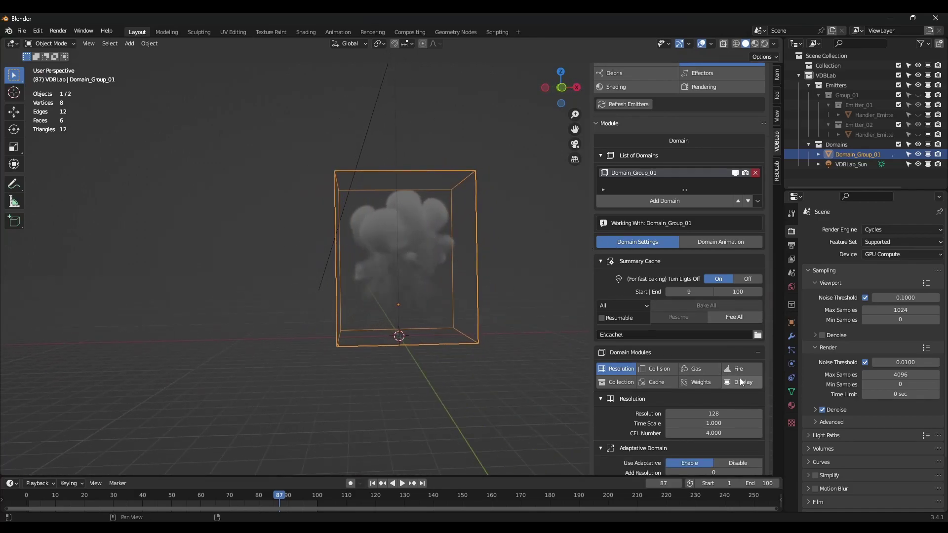
scroll(739, 382, down, 1)
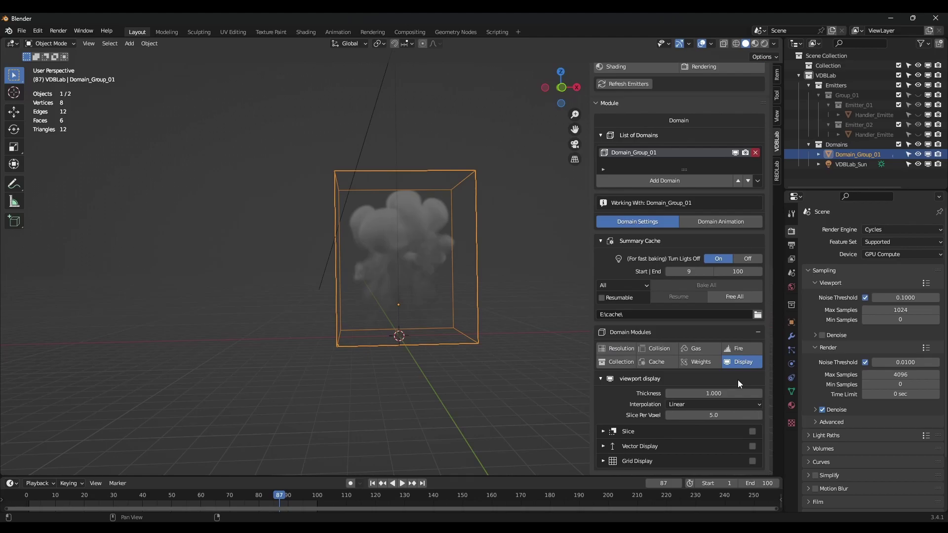
click(713, 395)
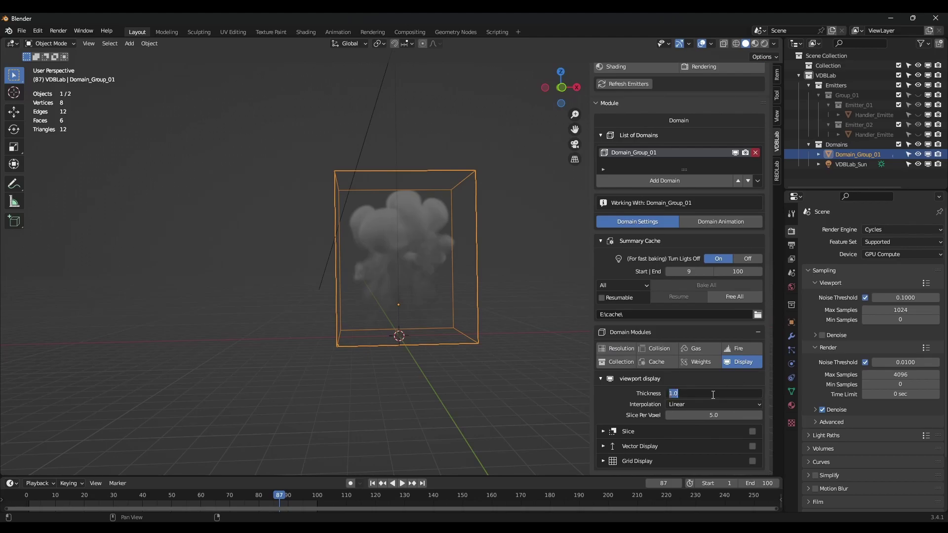
text(3)
key(Return)
Inspect the denser smoke and fire at earlier frames down to frame 31, and return to the first frame.
middle_drag(395, 284, 371, 284)
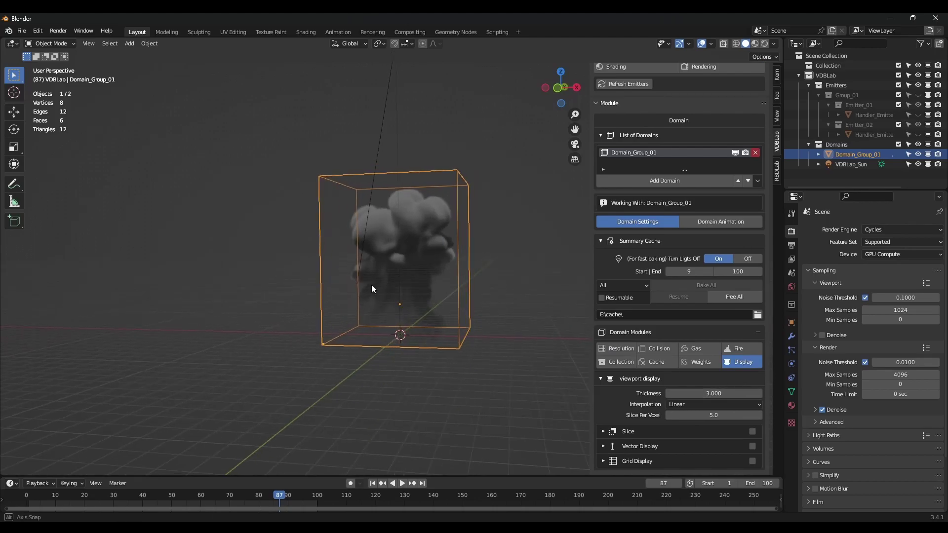
drag(272, 493, 116, 502)
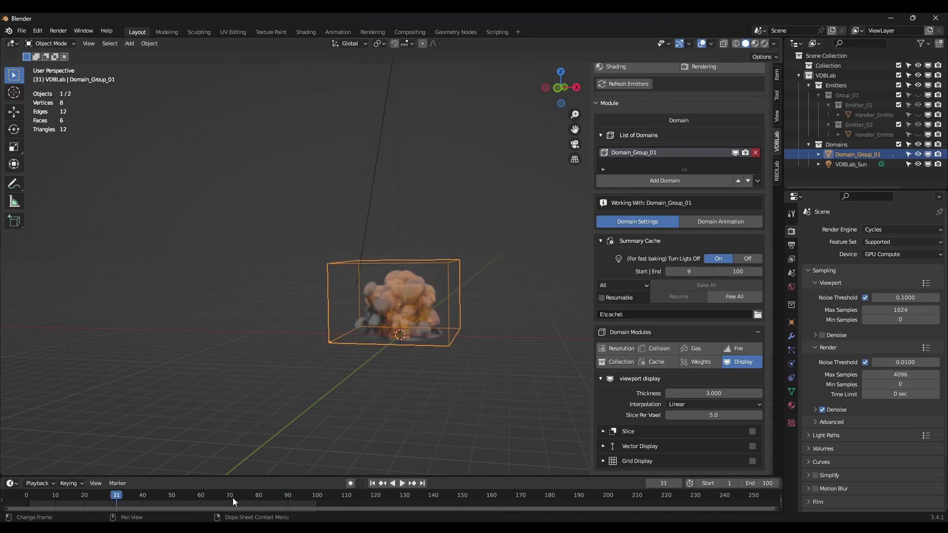
click(372, 484)
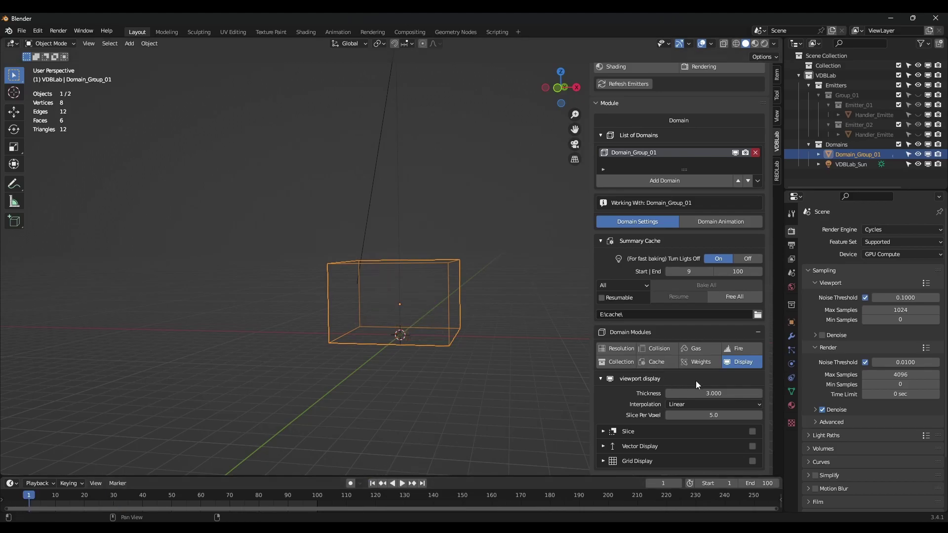
Add a global force group and one force inside it, both with their default names.
scroll(696, 380, up, 5)
scroll(696, 381, up, 4)
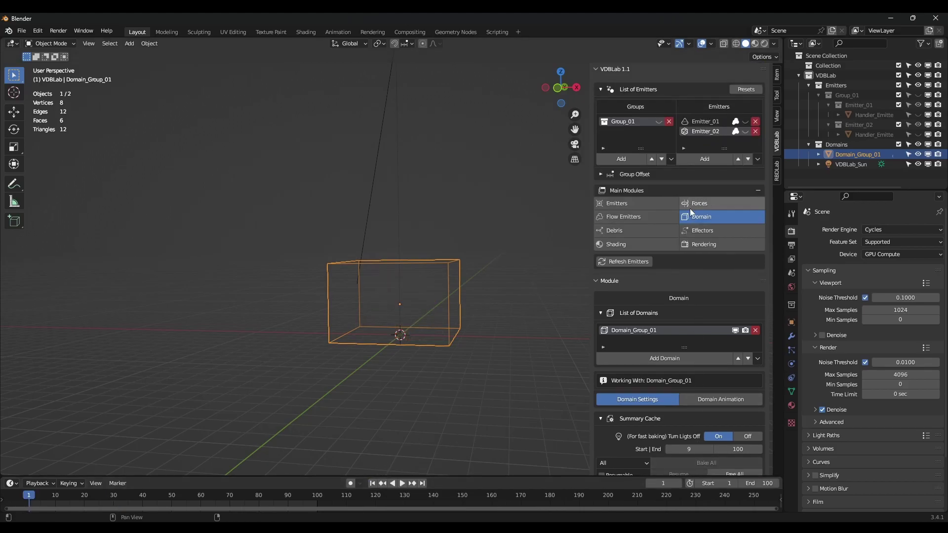
click(699, 202)
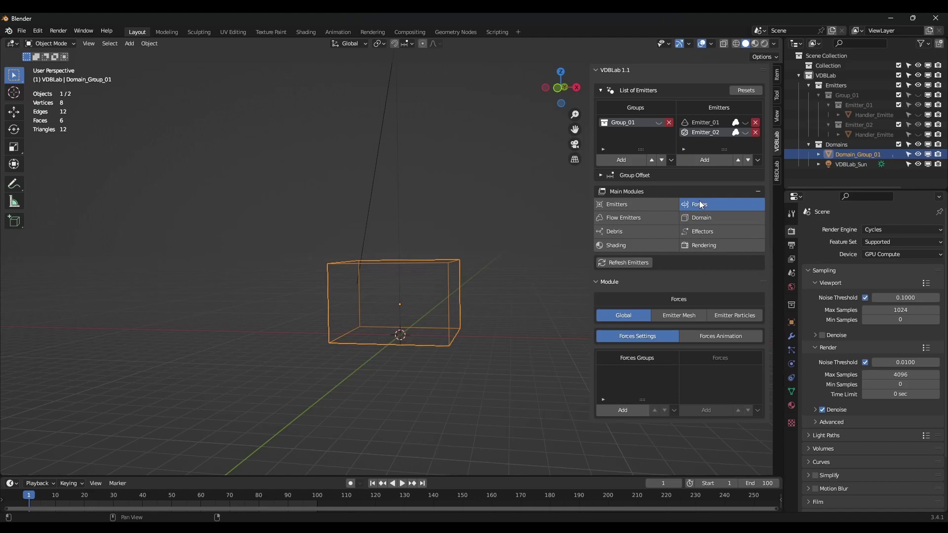
click(624, 410)
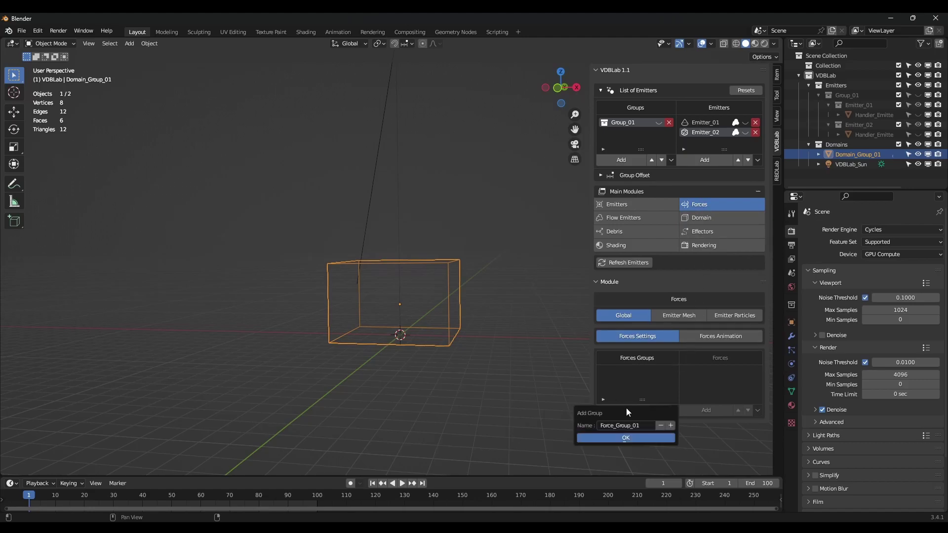
click(626, 438)
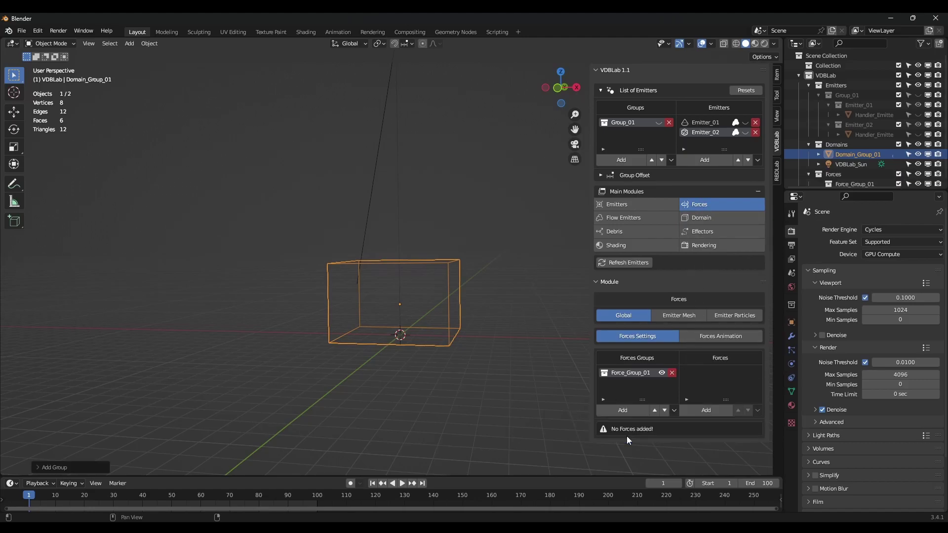
click(707, 410)
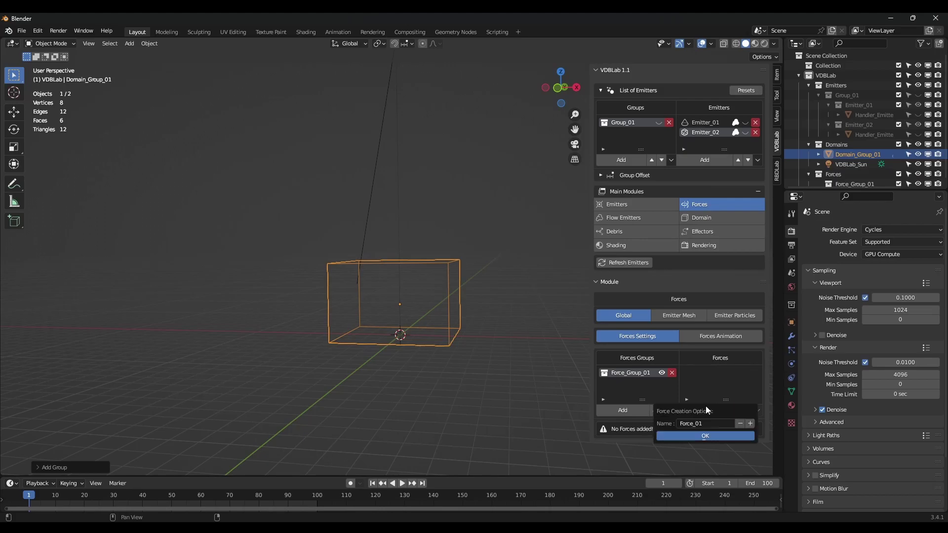
click(708, 435)
Change the type of Force_01 from Turbulence to Texture.
scroll(703, 411, down, 2)
scroll(410, 325, up, 3)
key(KP_1)
shift+middle_drag(411, 324, 385, 371)
scroll(701, 387, down, 3)
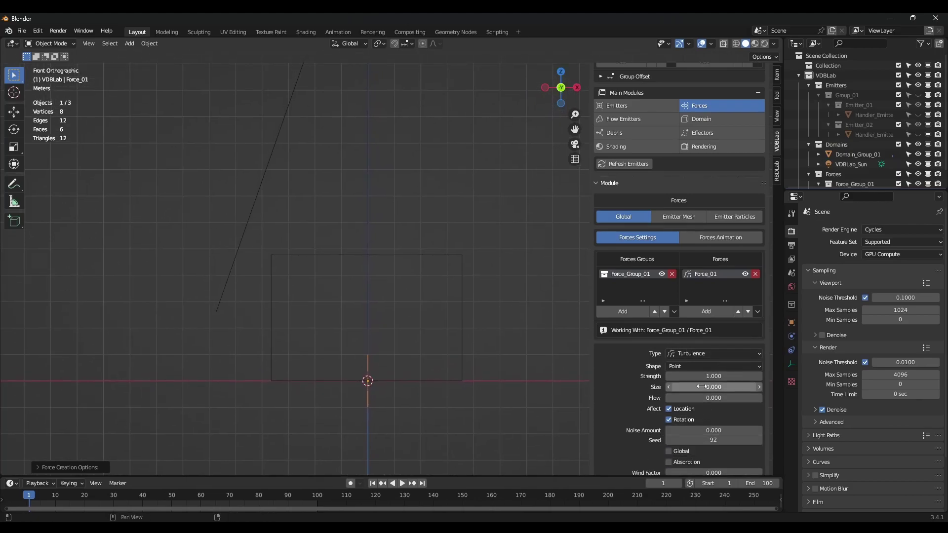
scroll(701, 387, down, 4)
click(700, 265)
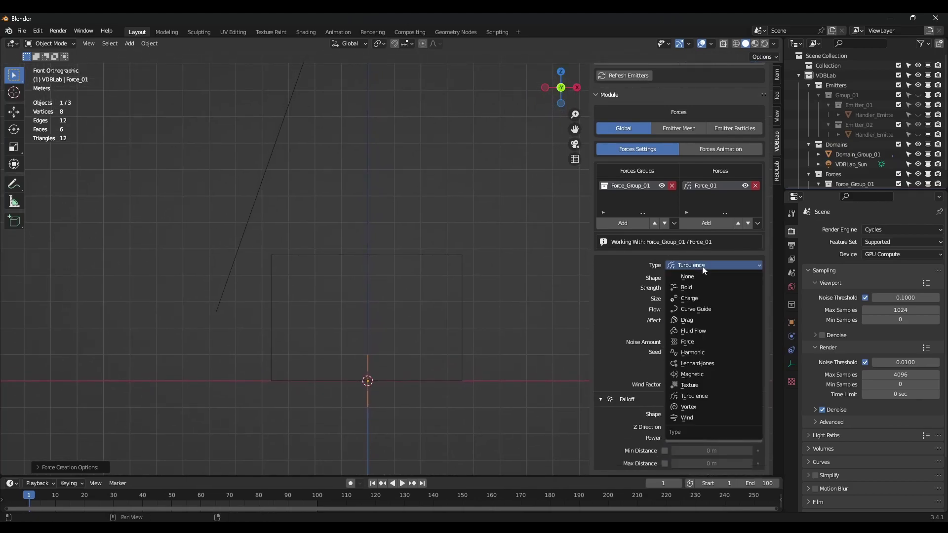
click(700, 386)
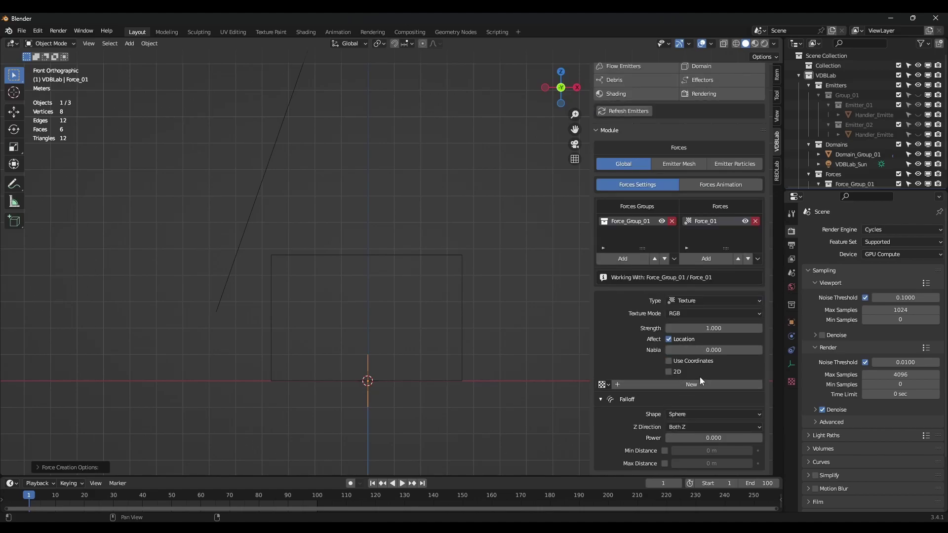
Set the texture force's strength to 2 and nabla to 0.6, and assign it a new texture.
click(710, 329)
text(2)
key(Return)
click(712, 349)
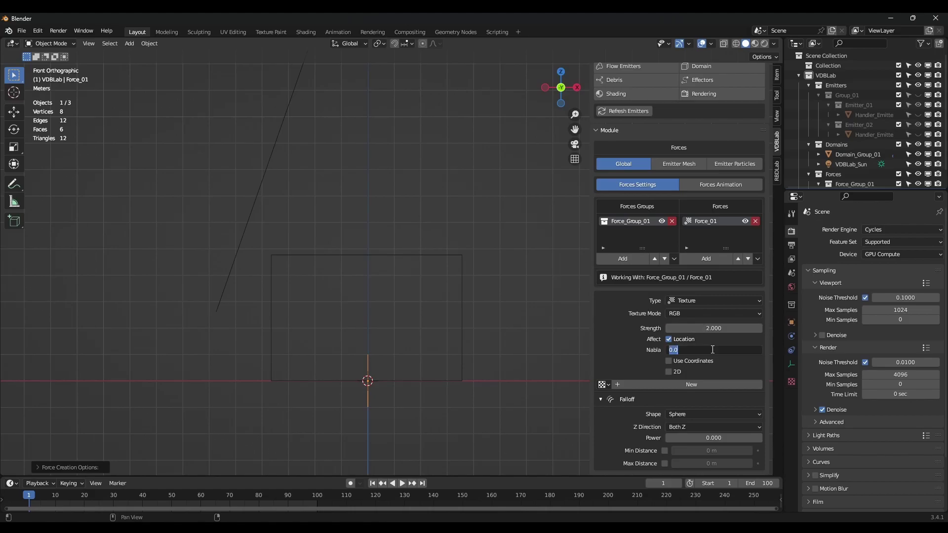
key(Return)
click(699, 384)
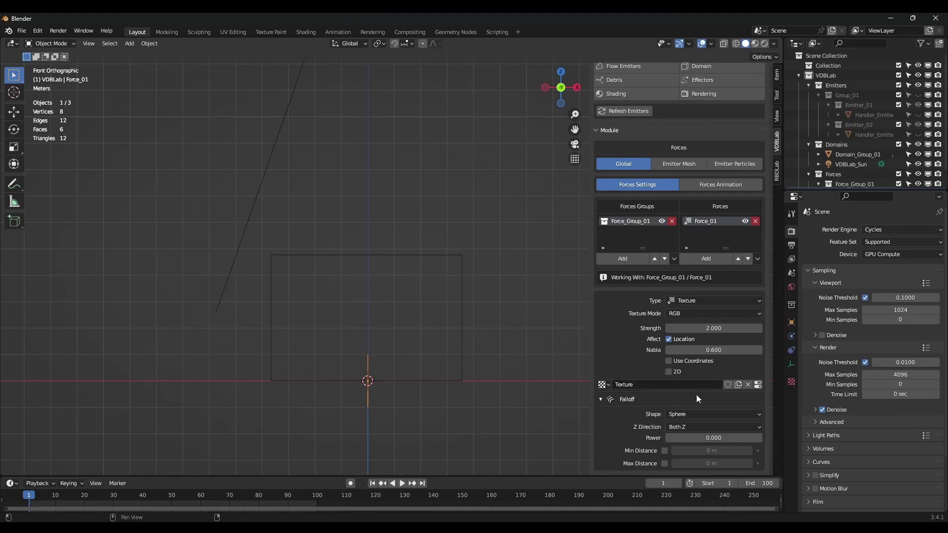
Set the falloff of Force_01 to the +Z direction with a power of 3.
click(692, 426)
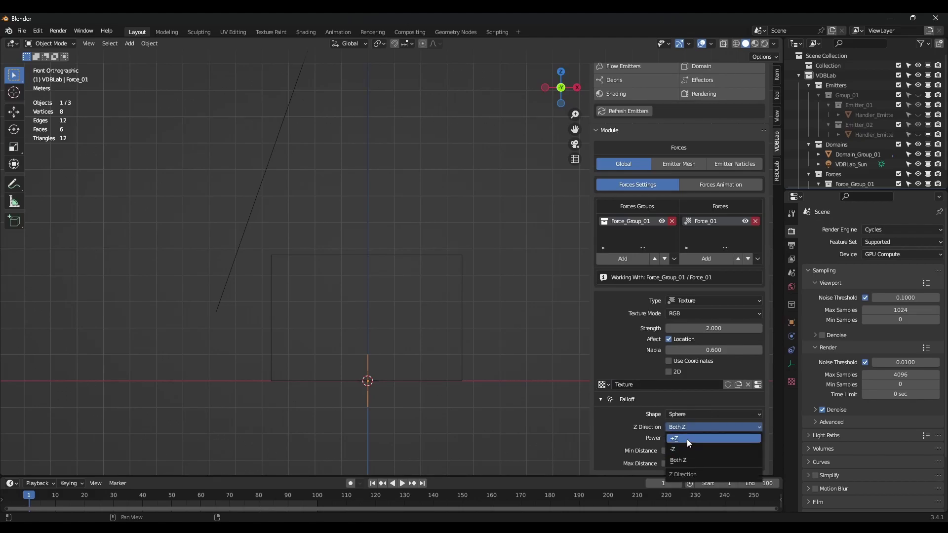
click(687, 439)
click(709, 438)
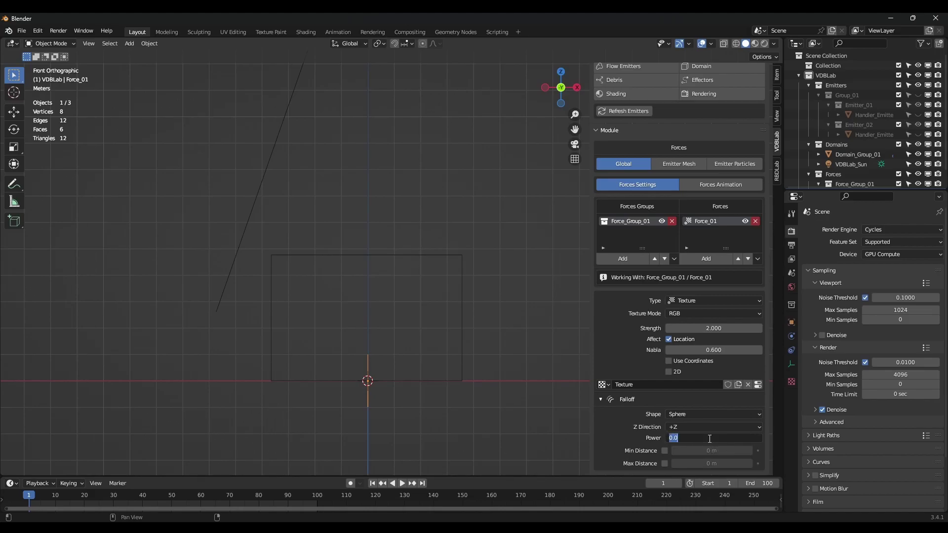
text(2)
key(Return)
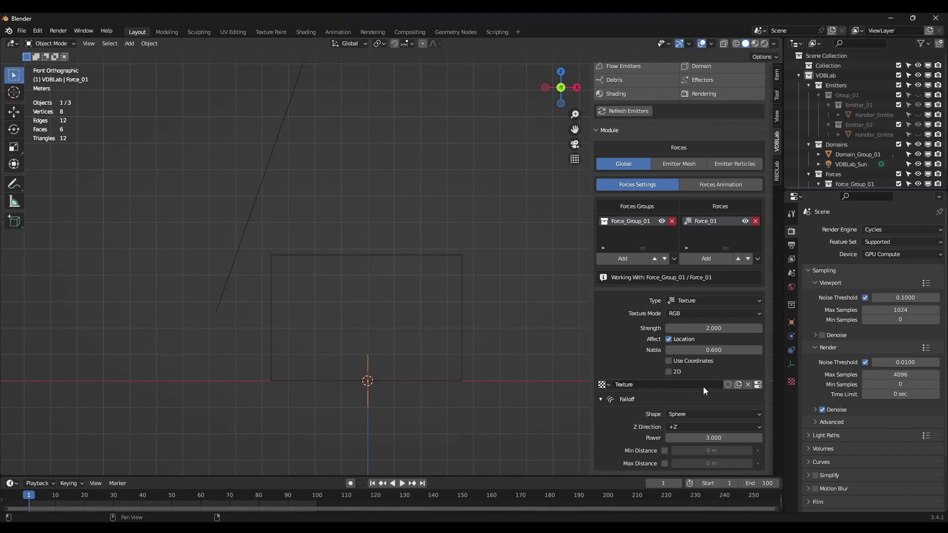
Make the texture of Force_01 a Clouds texture with the Original Perlin noise basis and color mode set to Color.
click(758, 385)
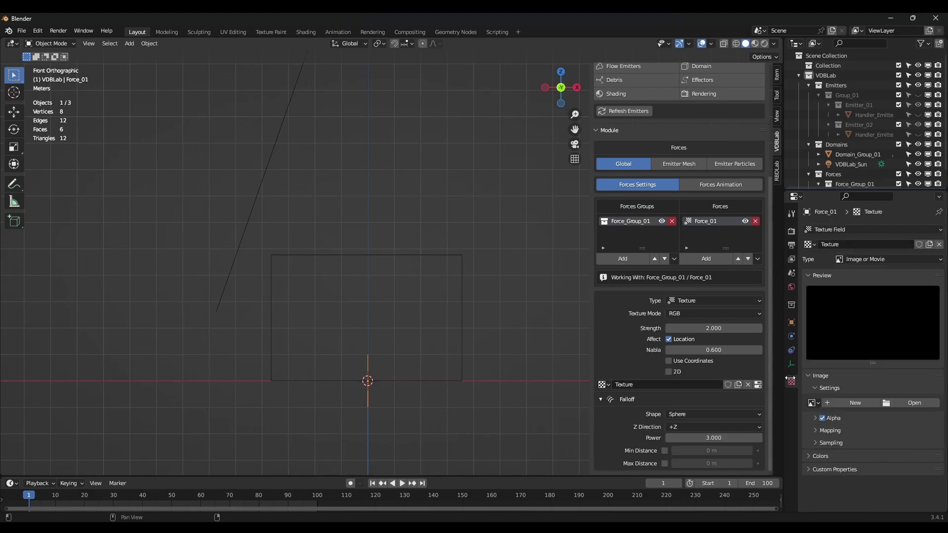
click(863, 260)
click(864, 293)
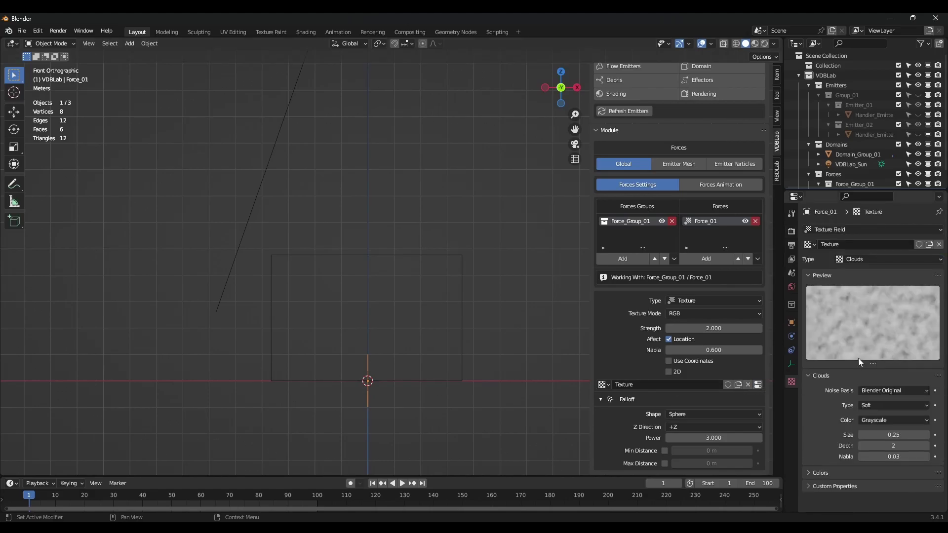
click(878, 390)
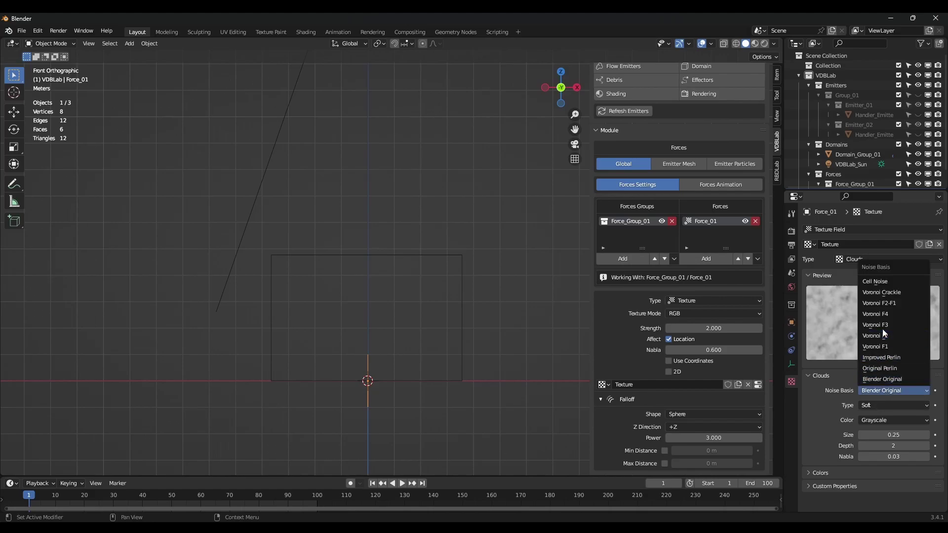
click(888, 369)
click(878, 419)
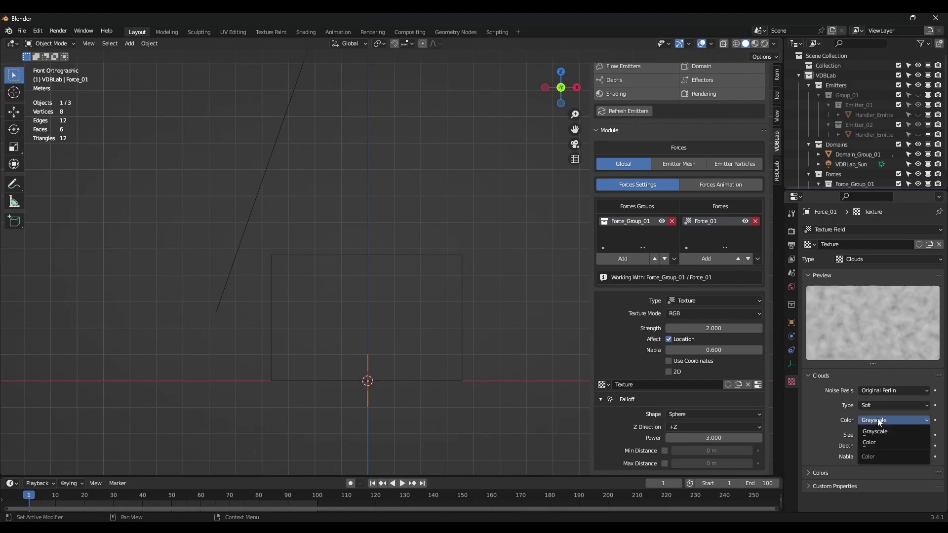
click(876, 442)
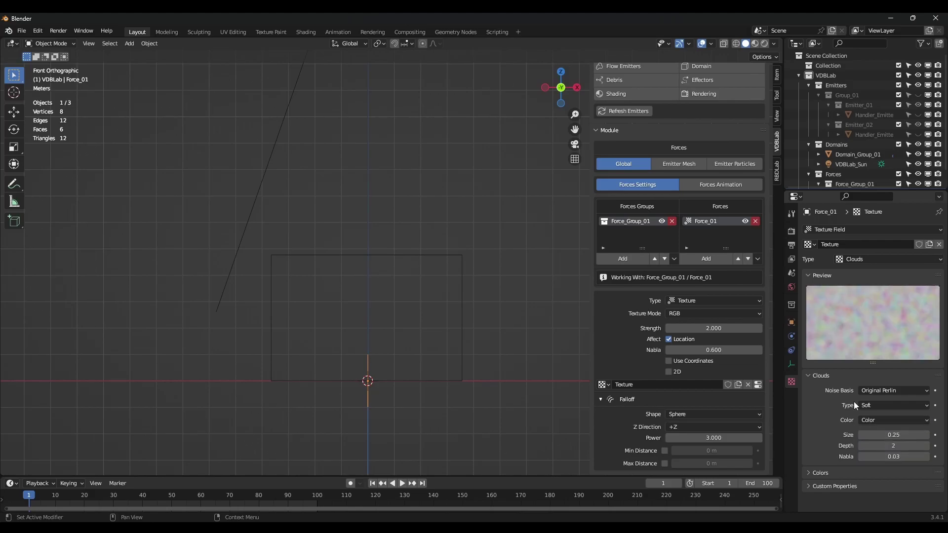
Insert a location keyframe for Force_01 at frame 1.
scroll(379, 377, up, 2)
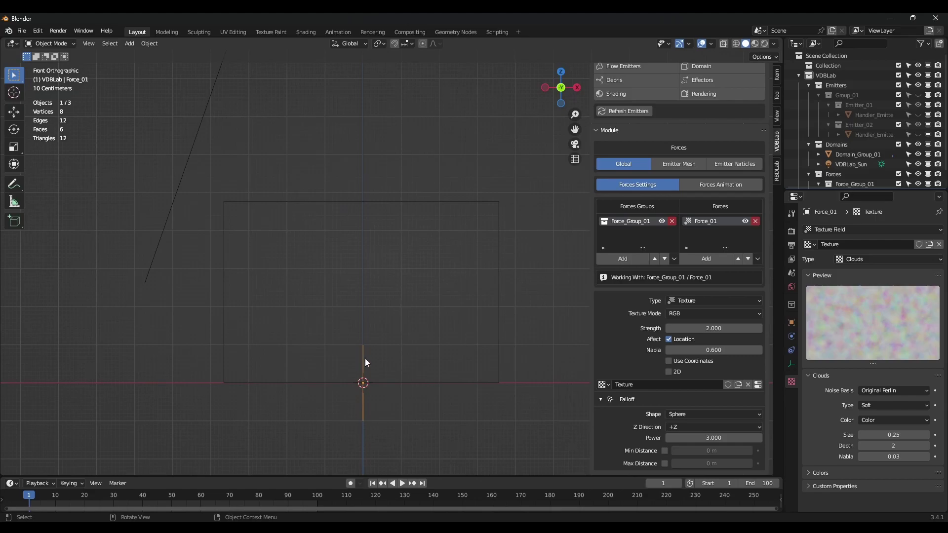
key(i)
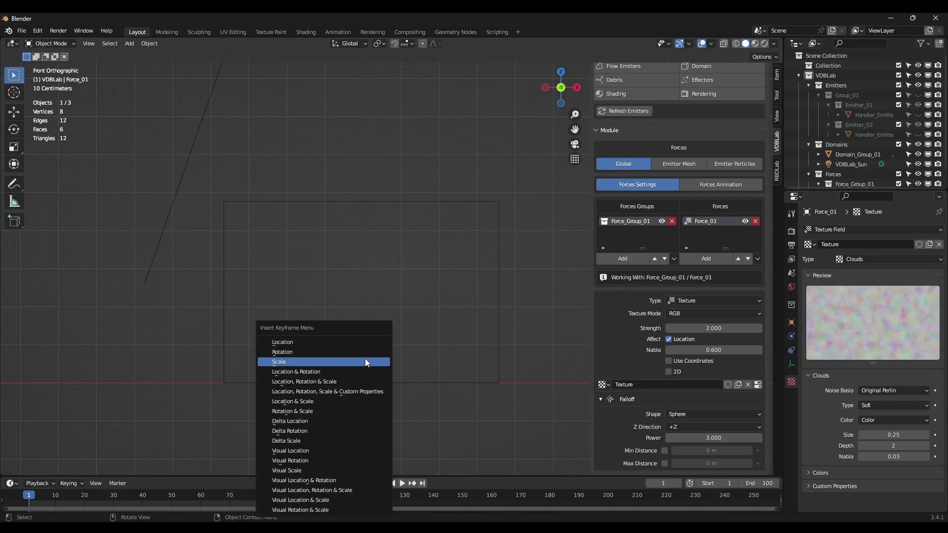
click(319, 345)
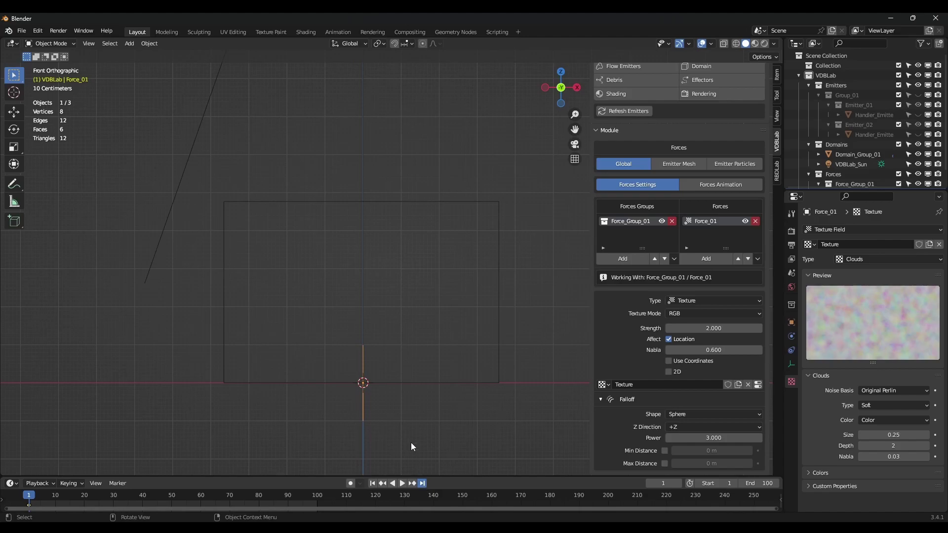
At frame 100, move Force_01 up into the upper part of the smoke and insert a location keyframe.
key(shift+Right)
scroll(384, 268, down, 2)
key(g)
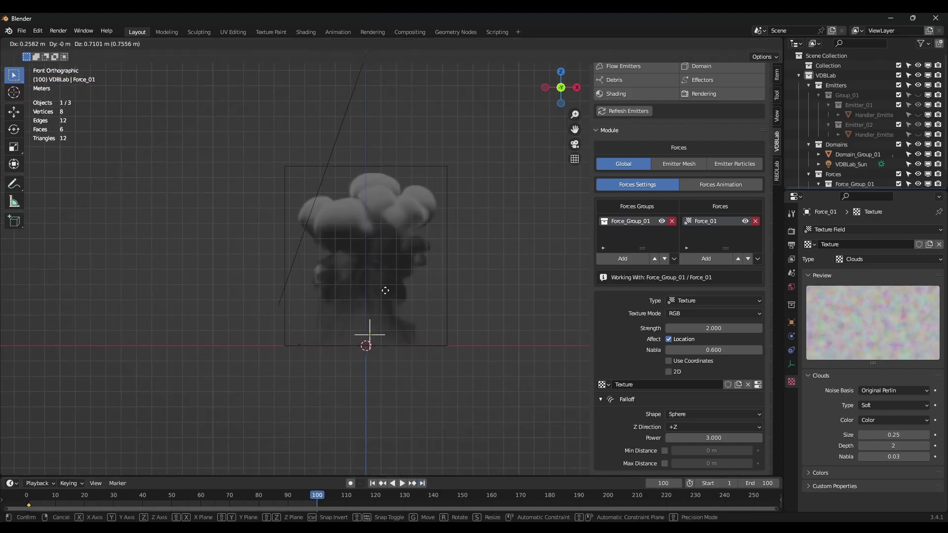
click(385, 207)
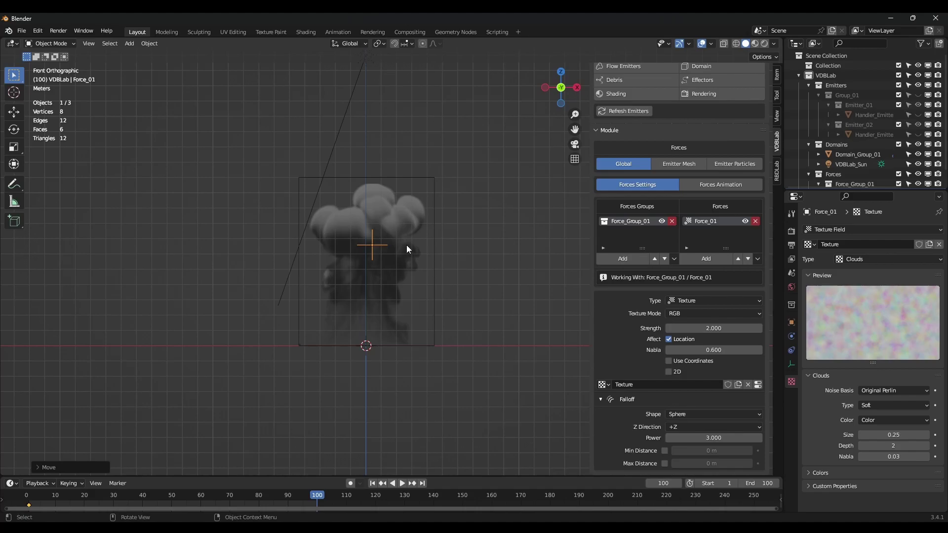
key(g)
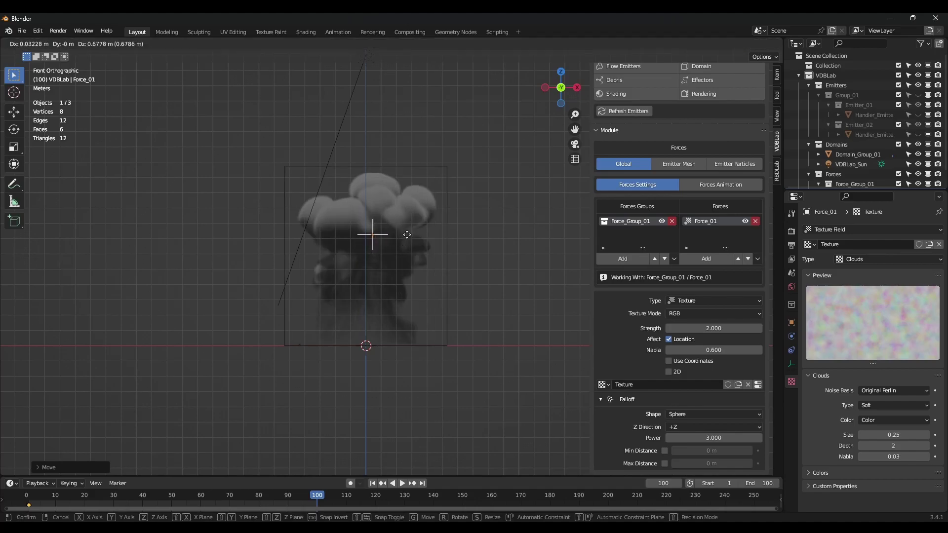
click(407, 229)
key(i)
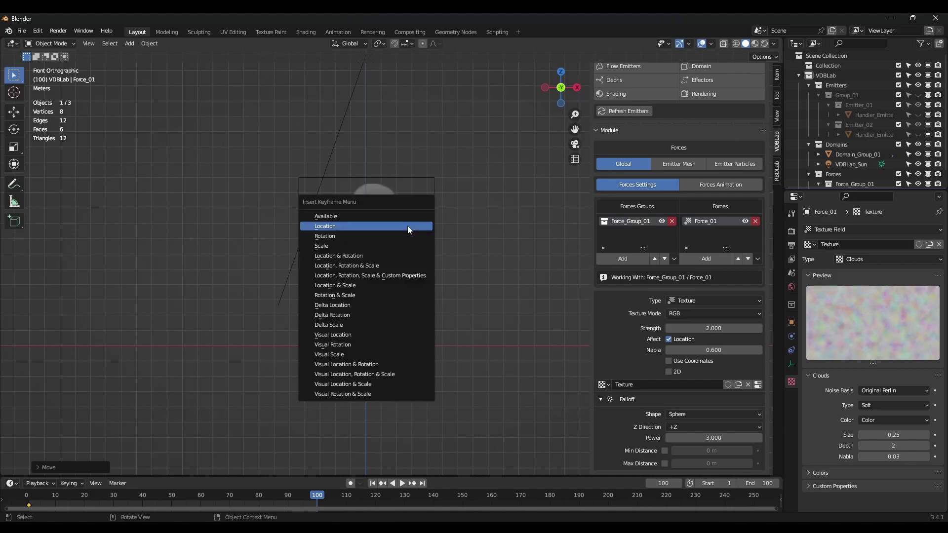
click(407, 226)
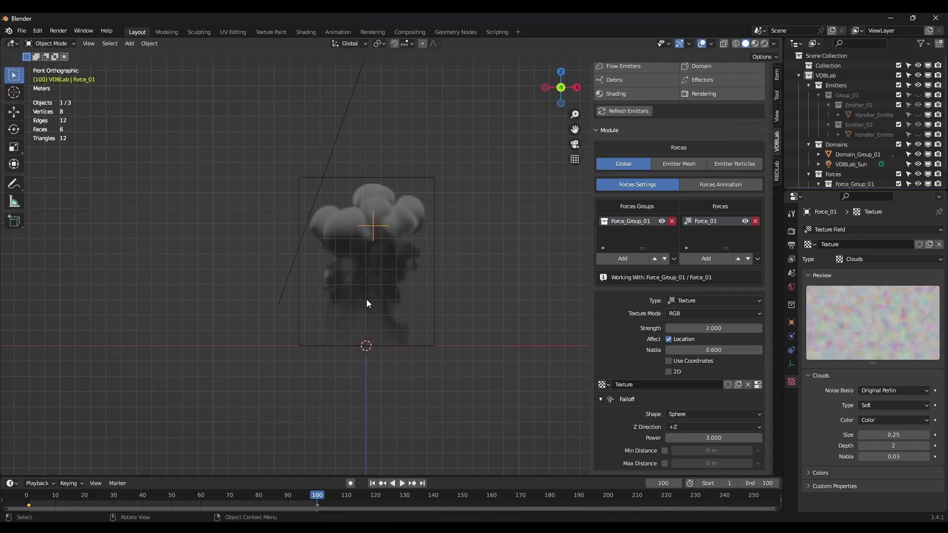
Play the animation from the first frame to check the motion of Force_01, and return to frame 1.
click(374, 484)
click(403, 484)
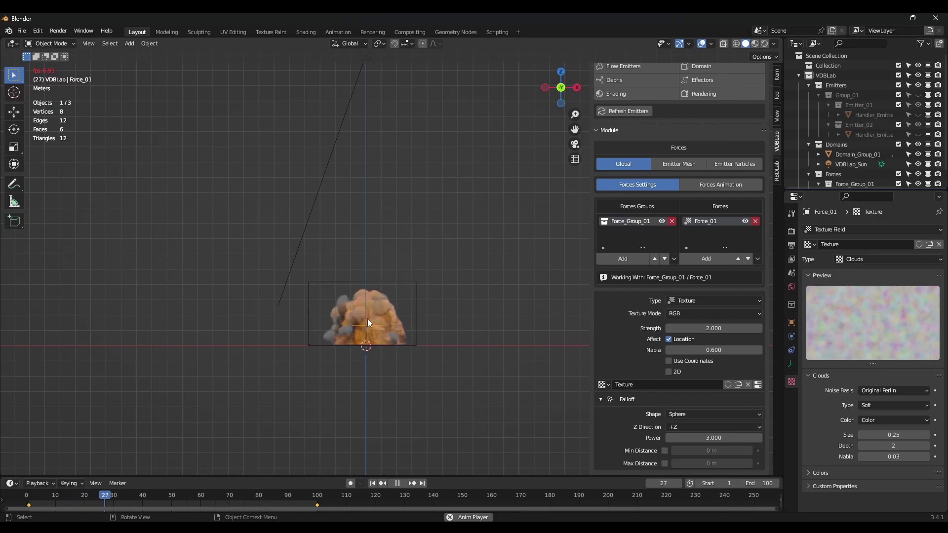
click(399, 483)
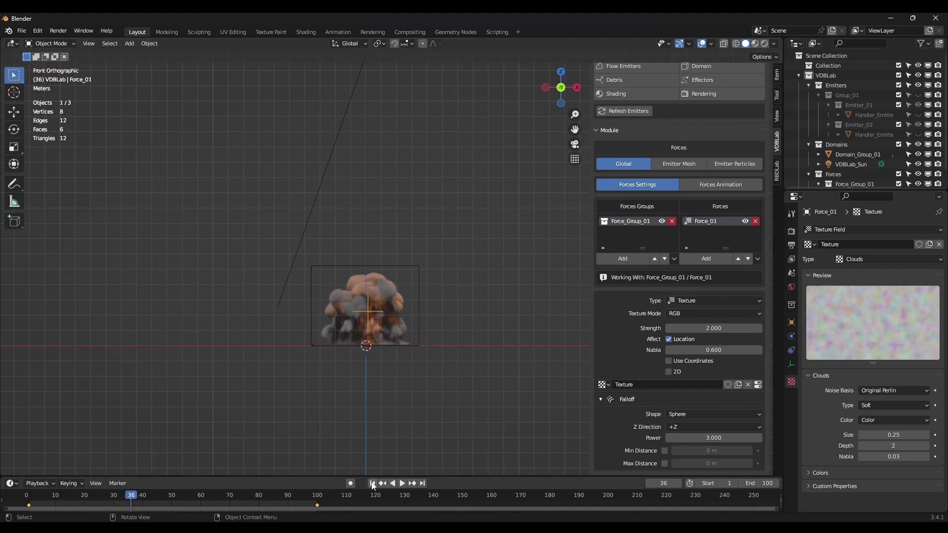
click(373, 484)
Free the existing simulation cache of Domain_Group_01 and bake all of it again with the texture force.
scroll(676, 395, up, 6)
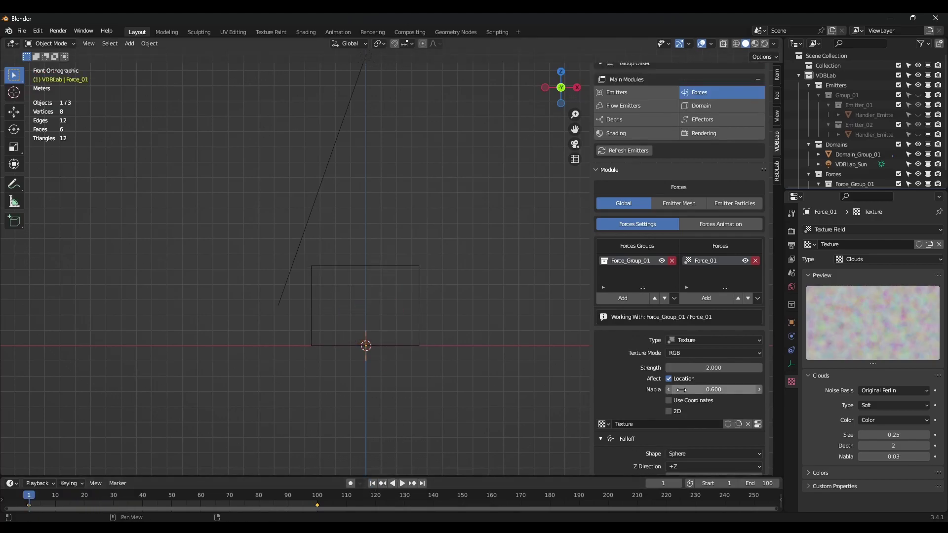
click(706, 204)
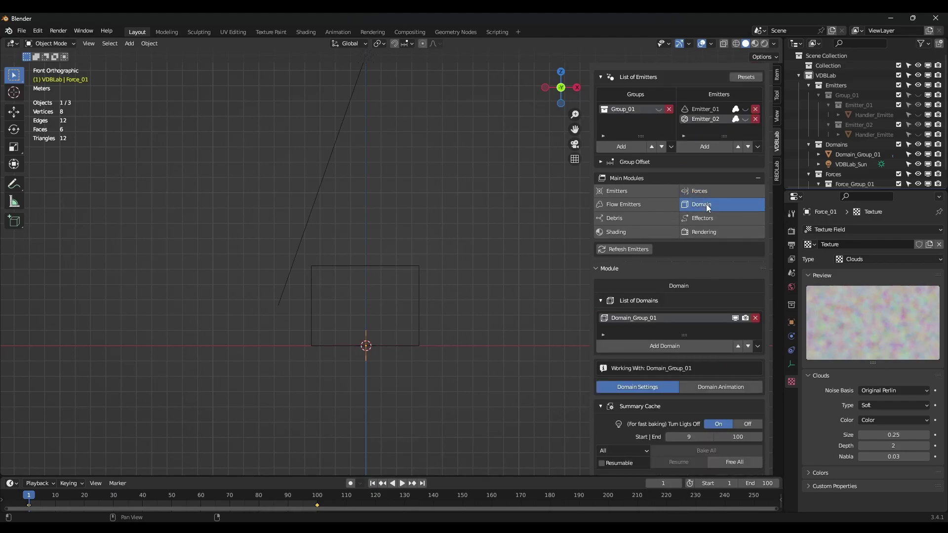
scroll(684, 385, down, 2)
scroll(685, 395, down, 2)
click(733, 384)
click(711, 373)
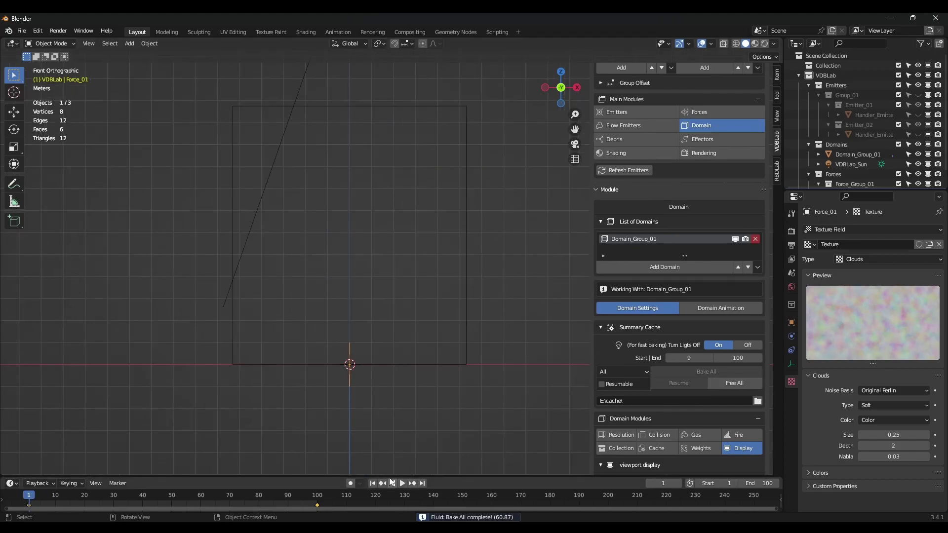
Play the newly baked explosion and inspect the smoke shape near the end of the animation.
shift+middle_drag(383, 390, 378, 398)
click(402, 484)
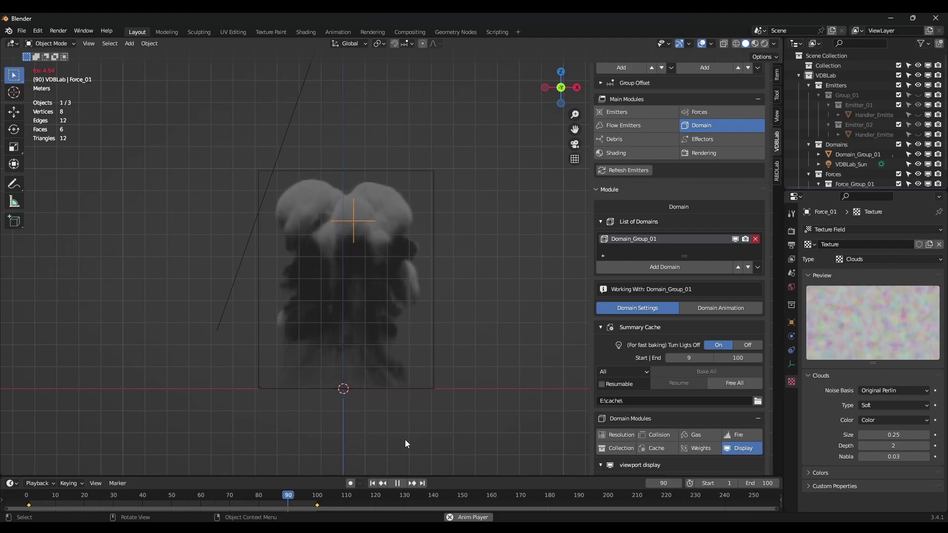
key(space)
mouse_move(354, 267)
middle_down()
mouse_move(650, 274)
mouse_move(455, 309)
mouse_move(347, 269)
middle_up()
scroll(713, 393, down, 5)
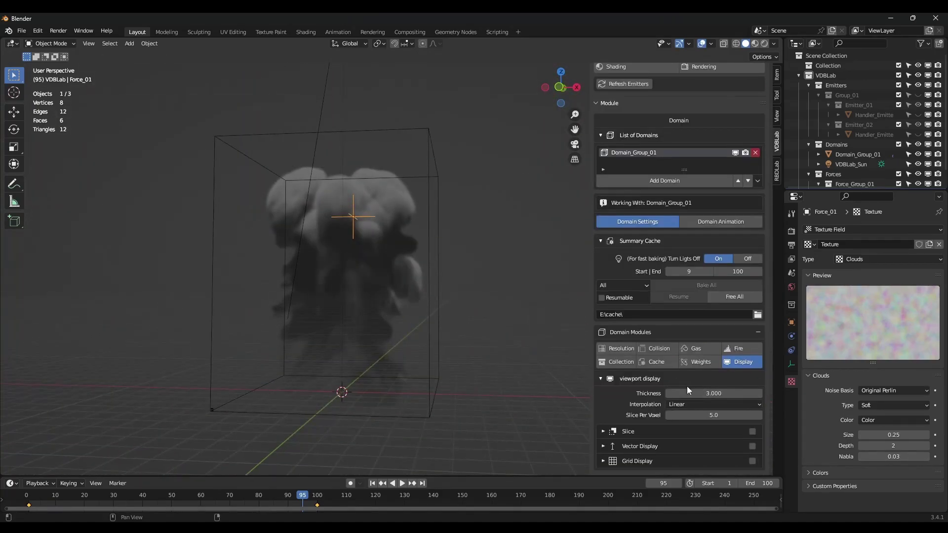
Set the nabla of Force_01 to 0.5 and its falloff power to 2.
scroll(713, 391, up, 9)
click(703, 203)
scroll(711, 336, down, 8)
click(715, 351)
text(0.5)
key(Return)
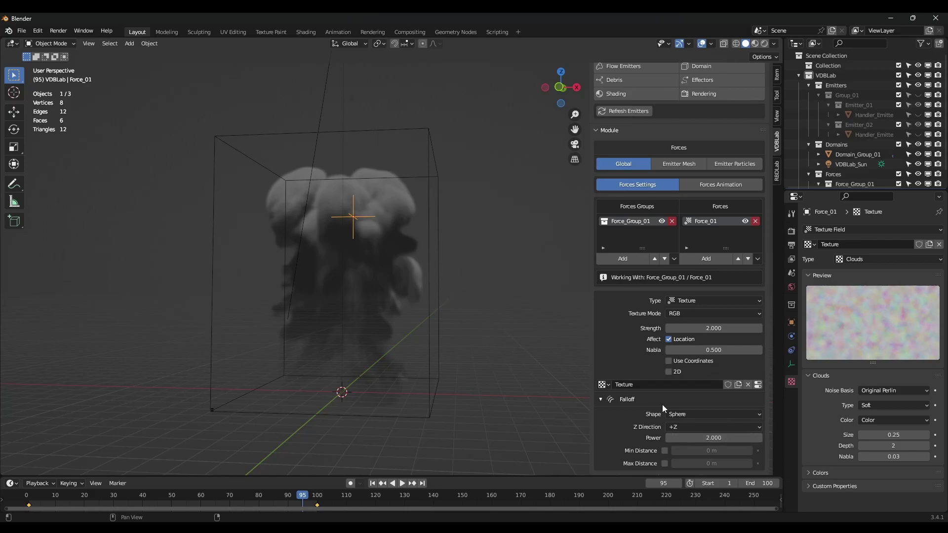
Restore the nabla of Force_01 to 0.6 and its falloff power to 3.
click(713, 349)
text(0.6)
key(Return)
middle_drag(509, 420, 385, 423)
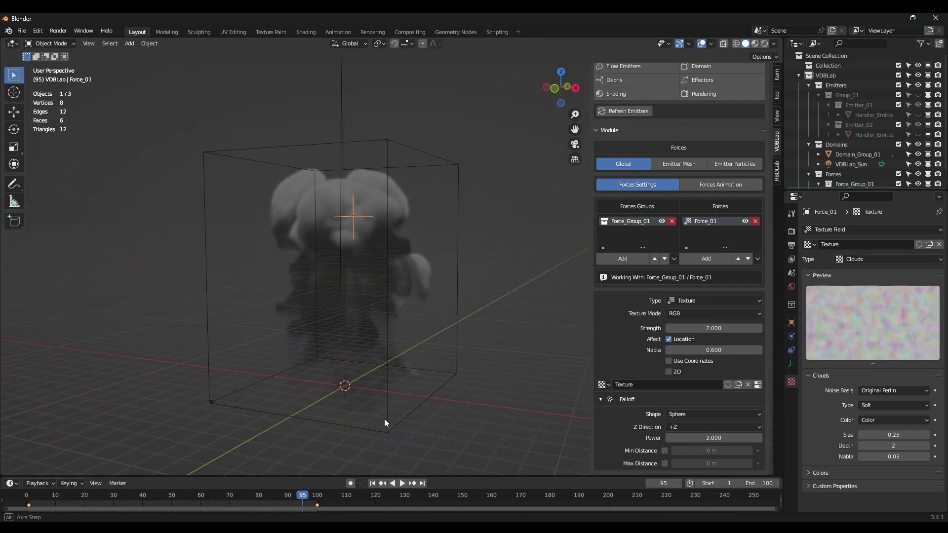
Add a second force with its default name to Force_Group_01 and change its type to Texture.
scroll(662, 366, up, 6)
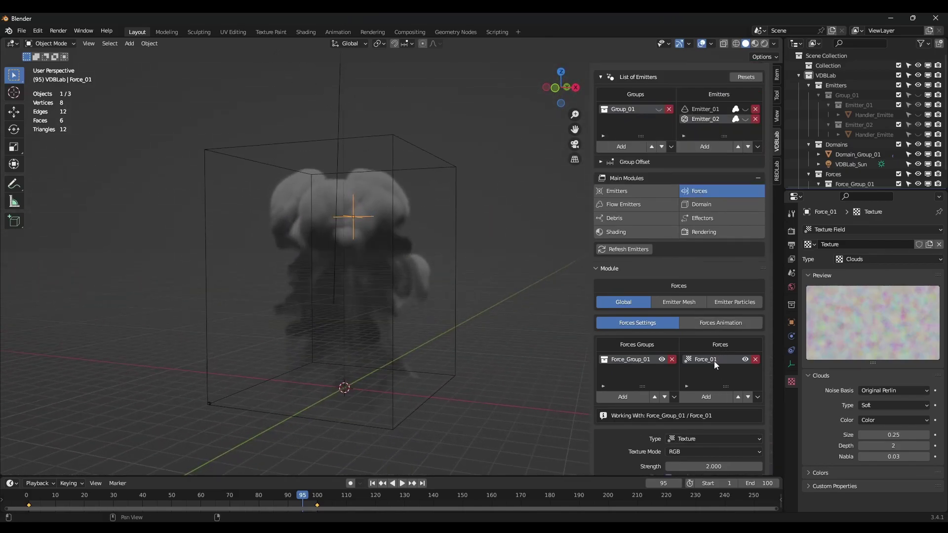
scroll(715, 360, down, 2)
click(712, 357)
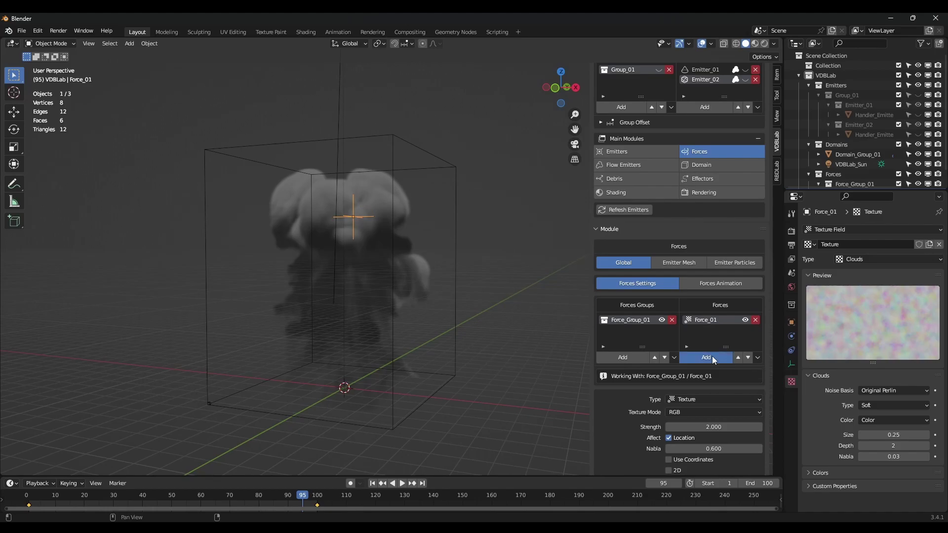
click(756, 374)
click(719, 384)
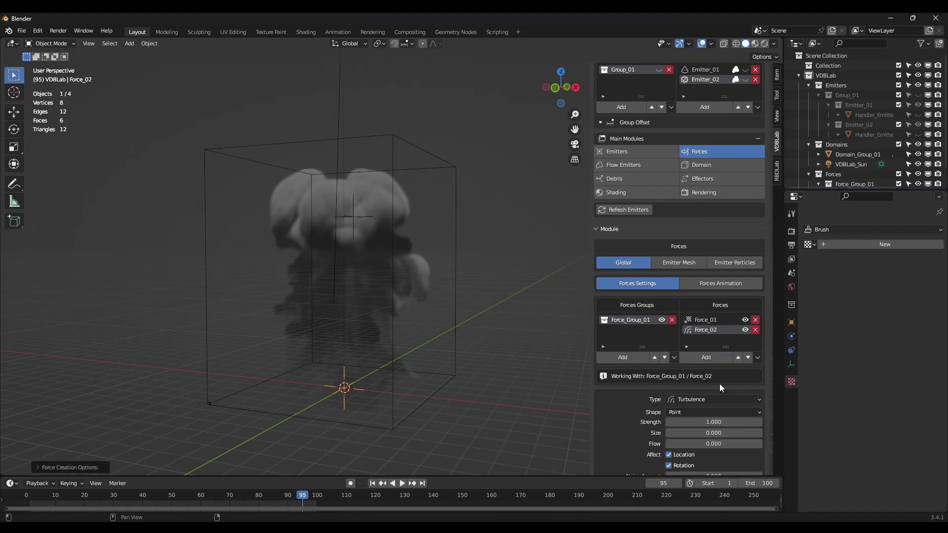
scroll(719, 384, down, 3)
click(703, 340)
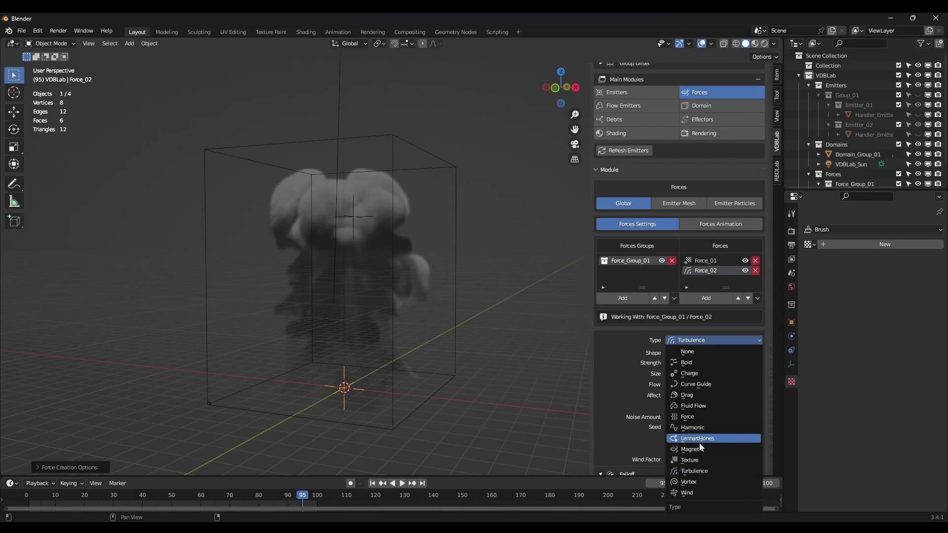
click(697, 459)
Keep the strength of Force_02 at 1, set its nabla to 0.6, and assign it a new texture.
click(720, 368)
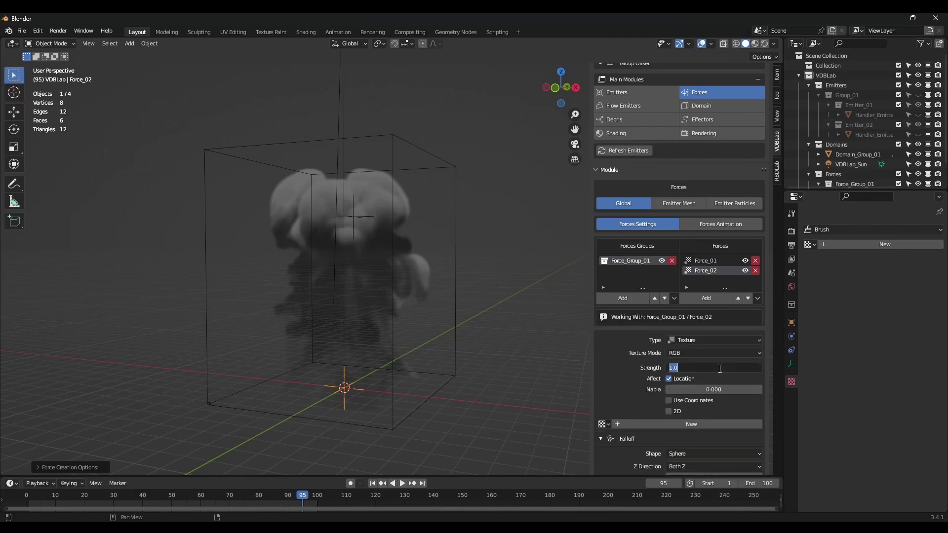
key(Return)
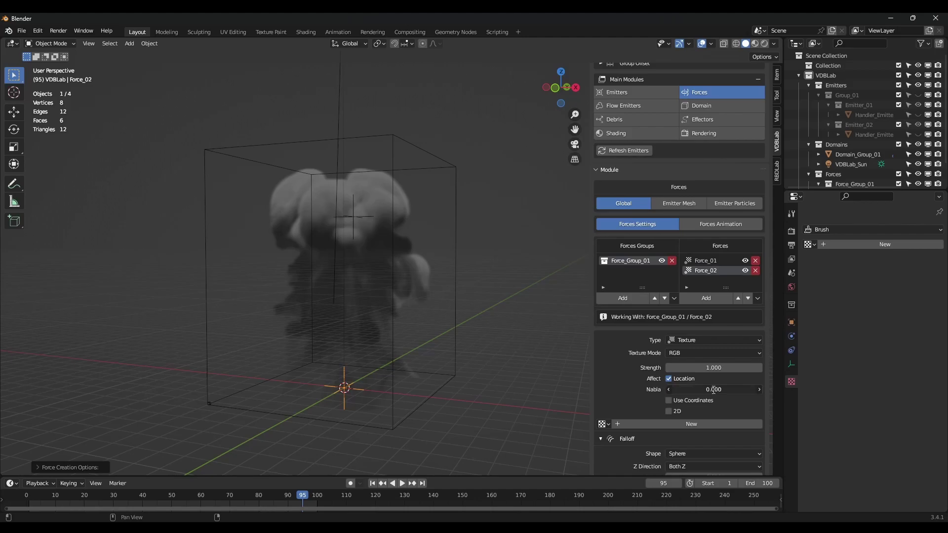
click(724, 390)
text(0.6)
key(Return)
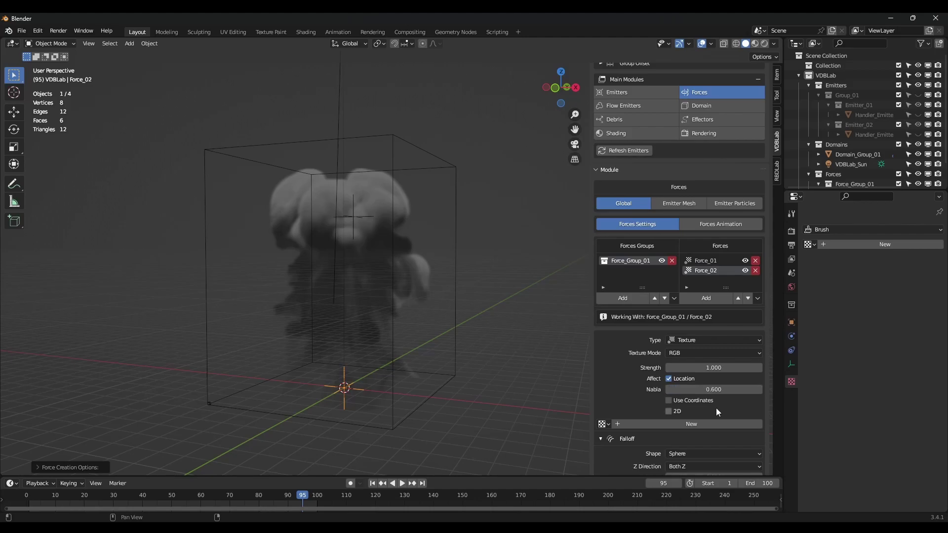
click(696, 424)
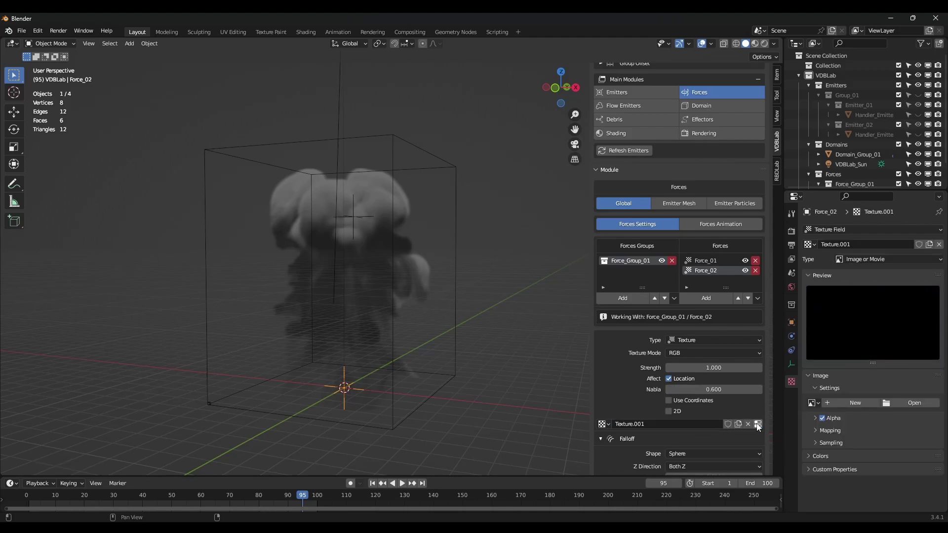
Make the texture of Force_02 a Clouds texture with size 0.15, the Original Perlin noise basis and Color mode.
click(876, 259)
click(863, 292)
click(894, 435)
key(Return)
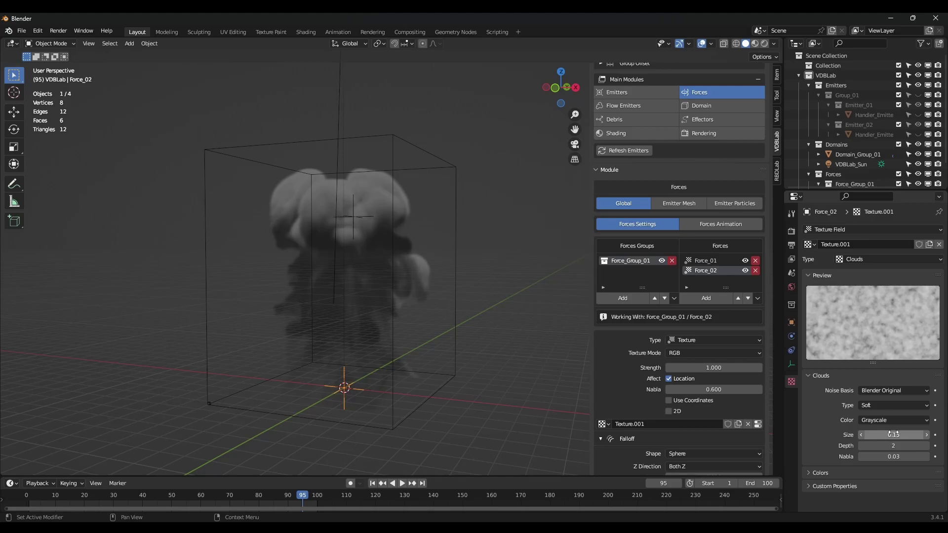
click(882, 391)
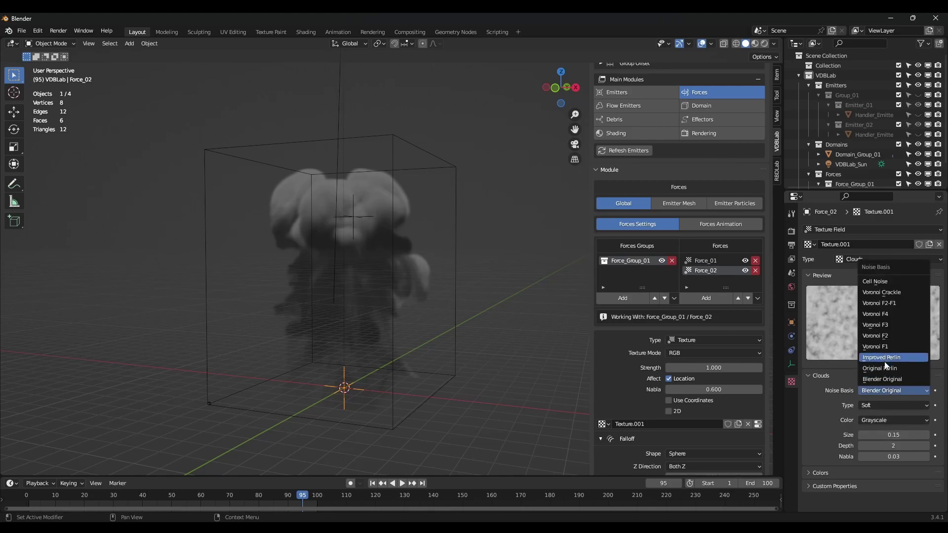
click(884, 367)
click(889, 420)
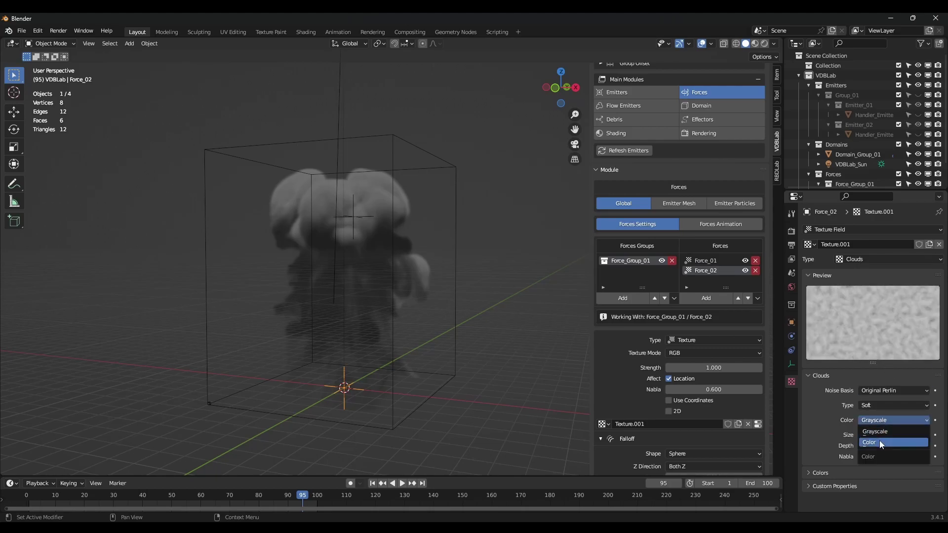
click(879, 440)
Set the falloff of Force_02 to the +Z direction with a power of 1.5.
scroll(666, 417, down, 2)
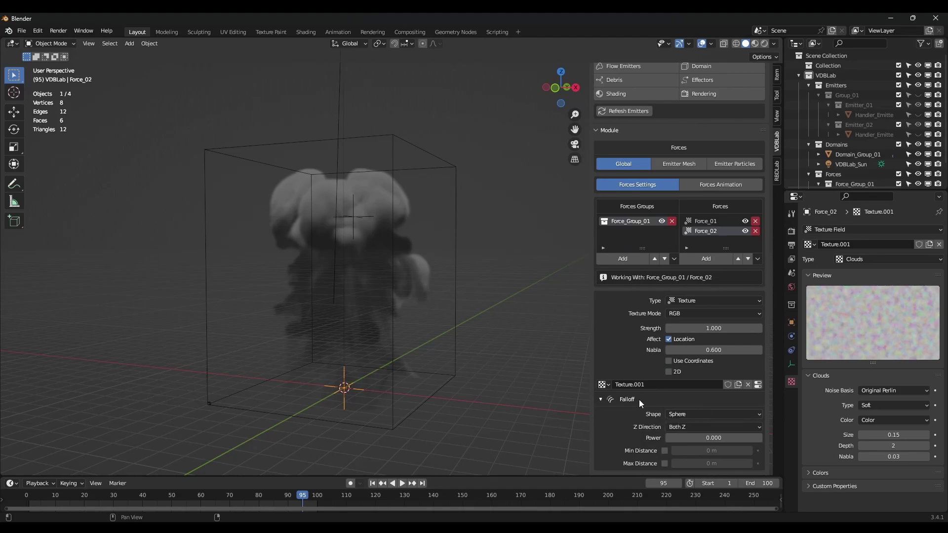
click(682, 427)
click(682, 438)
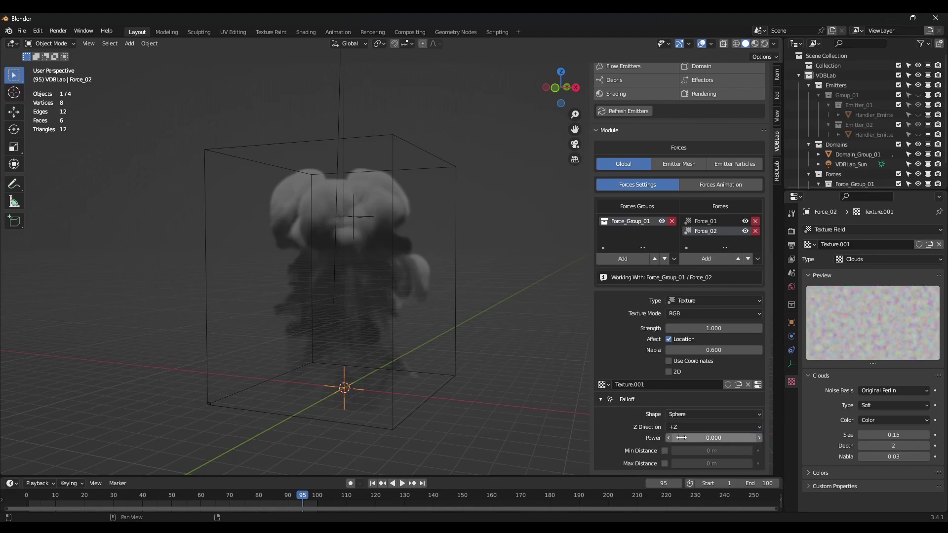
click(713, 438)
text(1.5)
key(Return)
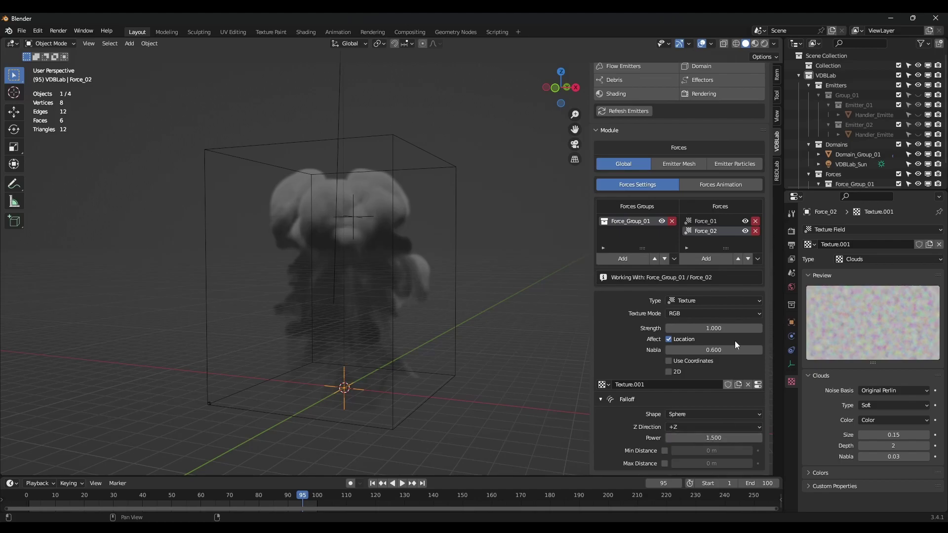
Raise the strength of Force_01 to 3.
click(710, 222)
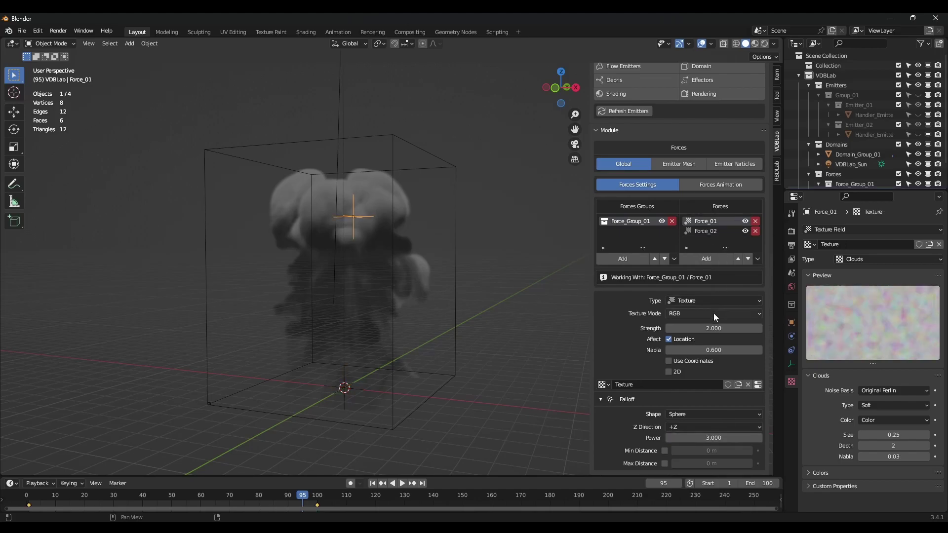
click(720, 328)
text(3)
key(Return)
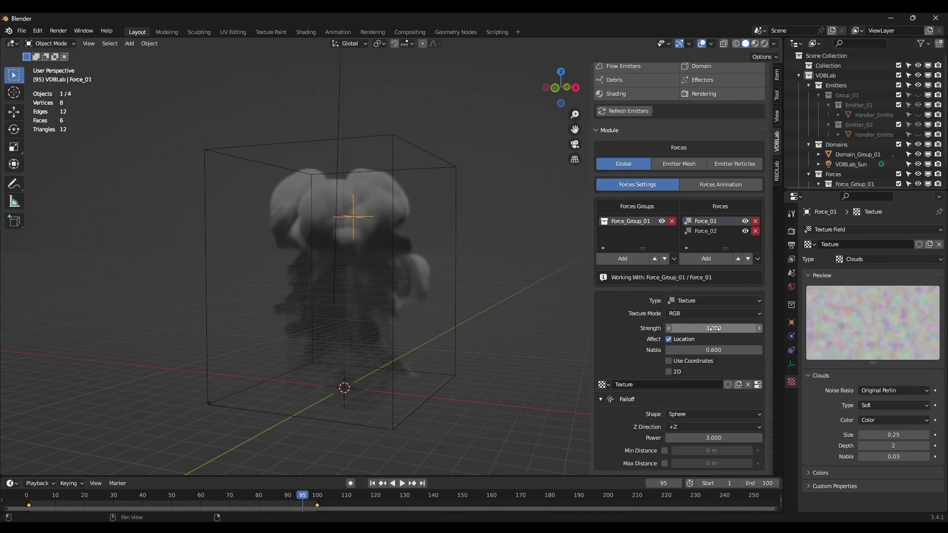
Go to the first frame and move Force_02 a short distance along the positive X axis, beside Force_01.
click(712, 232)
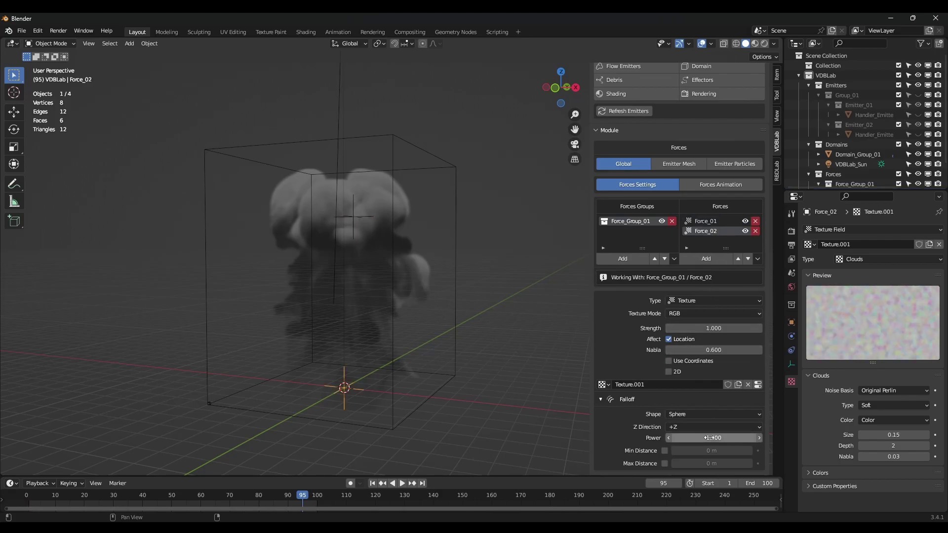
middle_drag(412, 370, 434, 388)
key(shift+Left)
middle_drag(354, 444, 359, 370)
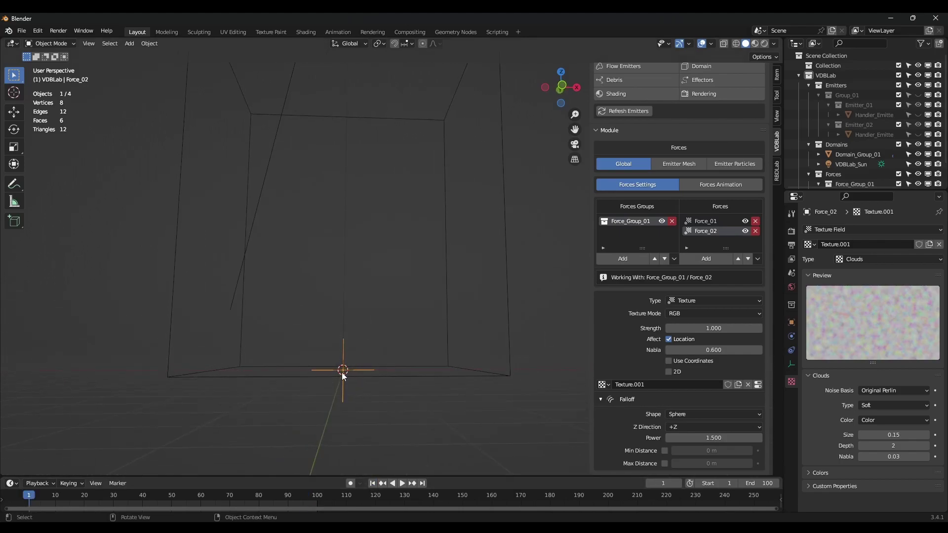
key(g)
key(x)
click(380, 381)
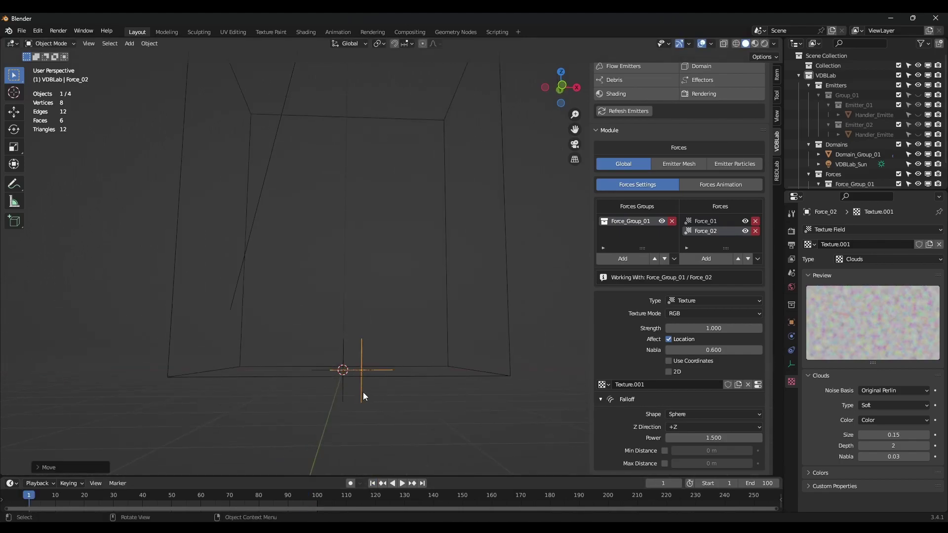
Parent Force_02 to Force_01 as Object, play the animation briefly to check that both move together, and return to the first frame.
shift+click(343, 397)
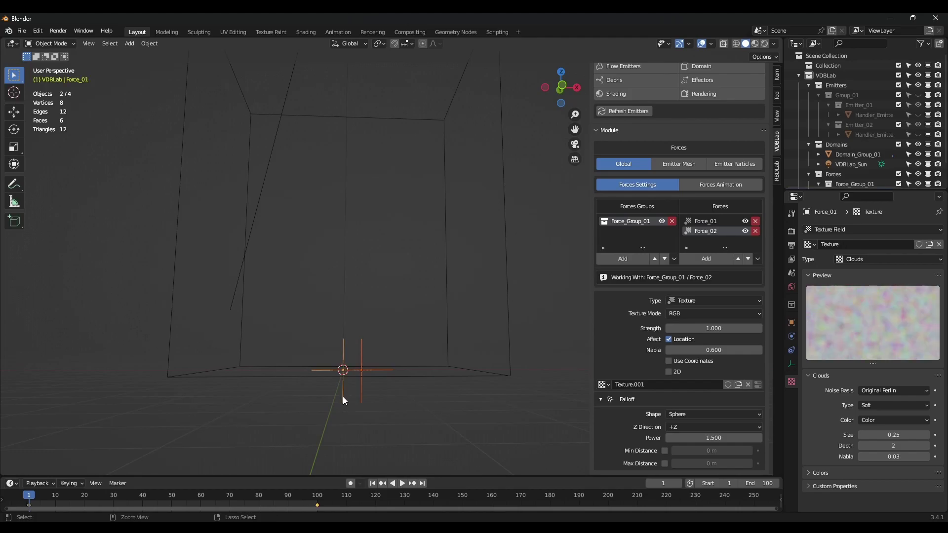
key(ctrl+p)
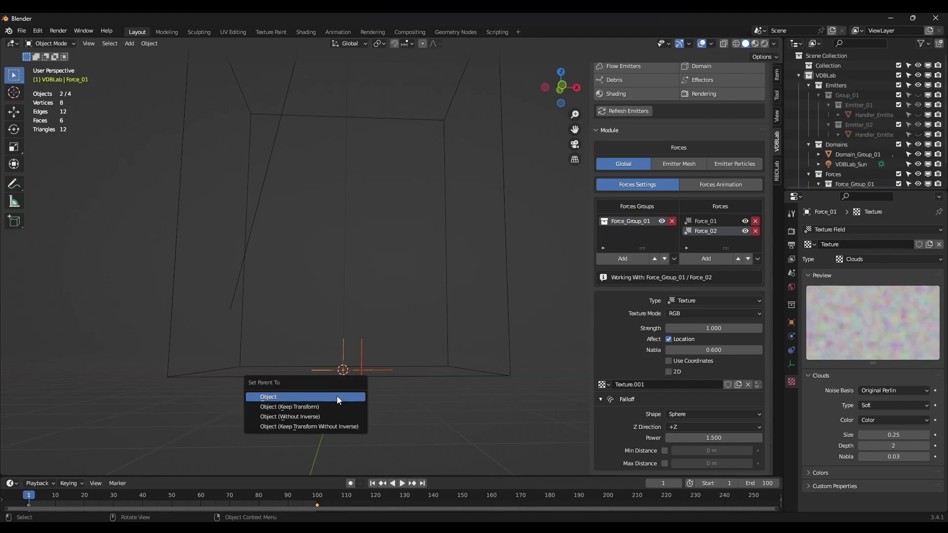
click(337, 397)
click(402, 484)
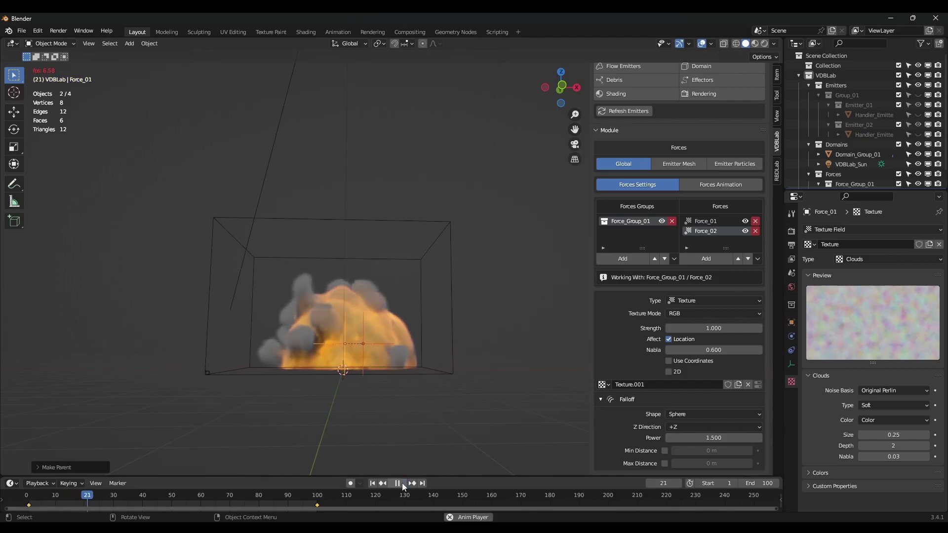
click(399, 484)
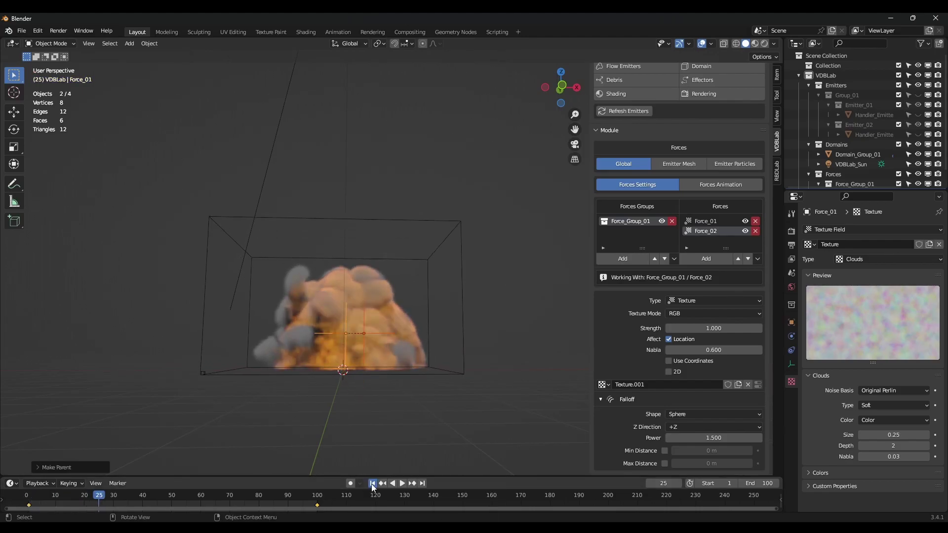
click(373, 484)
Free the cached simulation of Domain_Group_01, bake everything again, and play the result in front view.
key(KP_1)
scroll(348, 321, down, 3)
scroll(385, 346, up, 2)
shift+middle_drag(369, 320, 359, 349)
scroll(638, 252, up, 5)
click(714, 165)
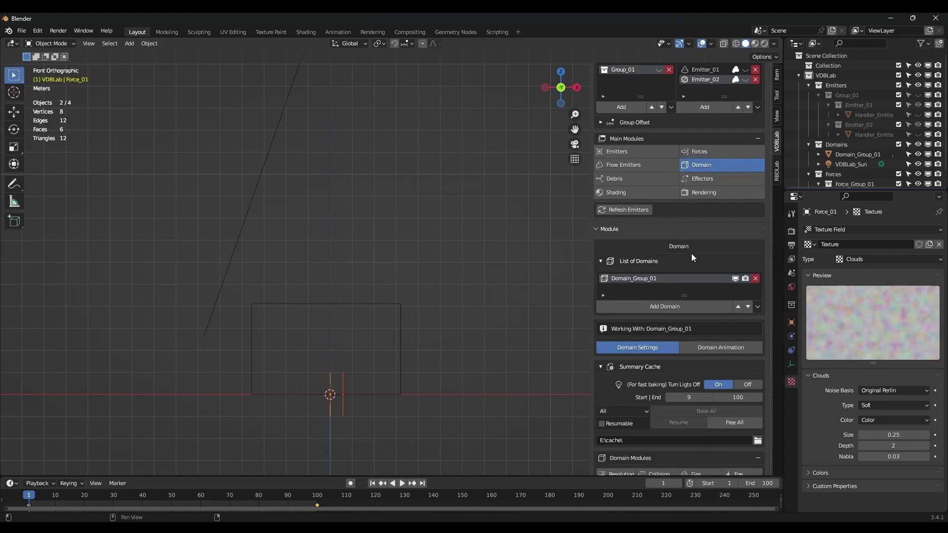
click(734, 423)
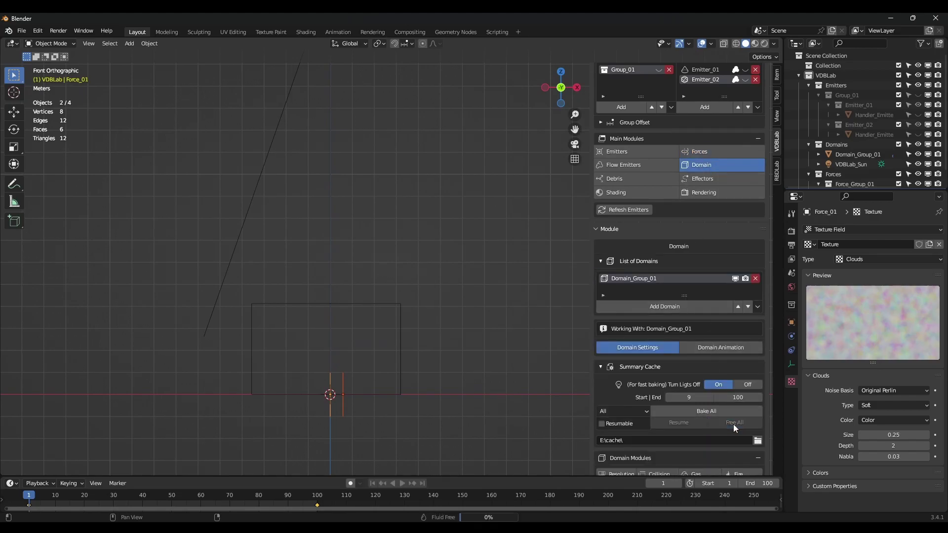
click(712, 411)
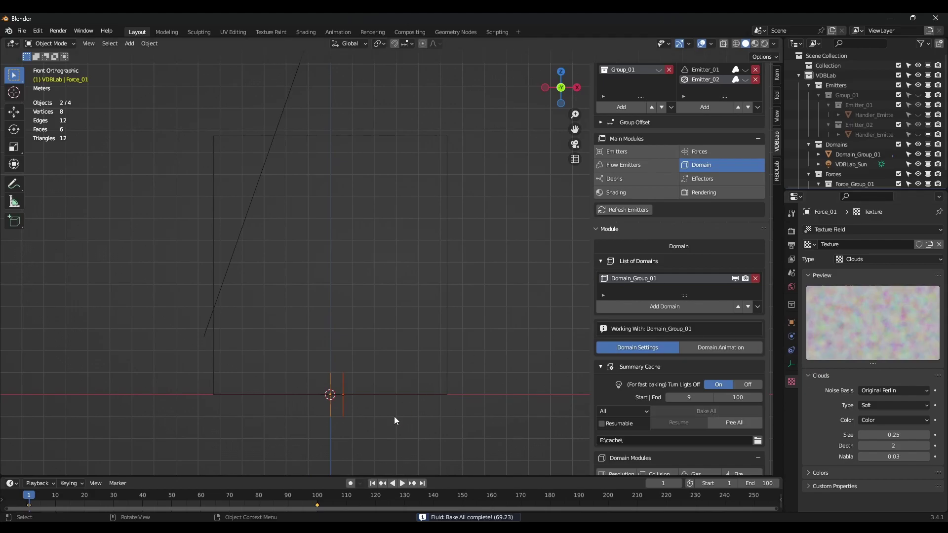
click(402, 484)
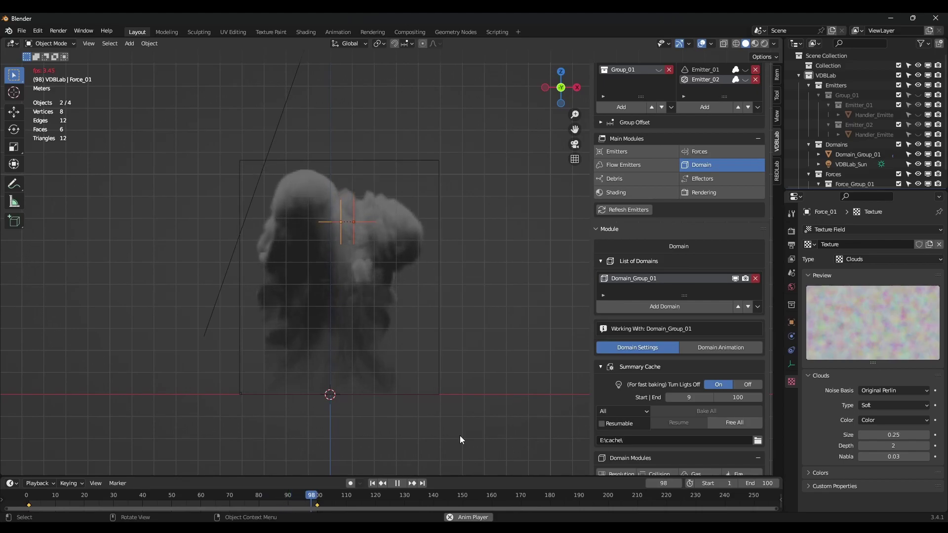
key(Escape)
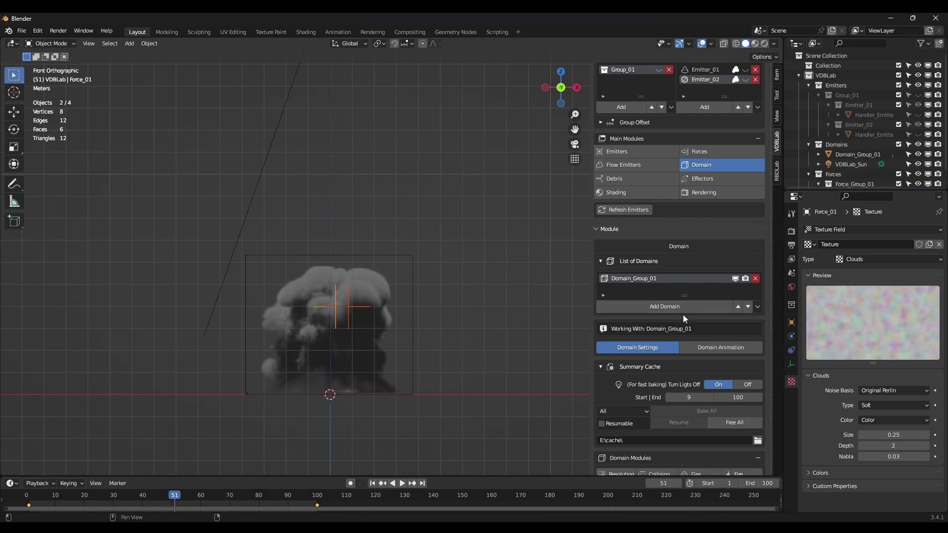
Enable Pretty Viewport, render the viewport animation at full resolution, and play back the rendered frames.
scroll(692, 322, up, 2)
click(708, 212)
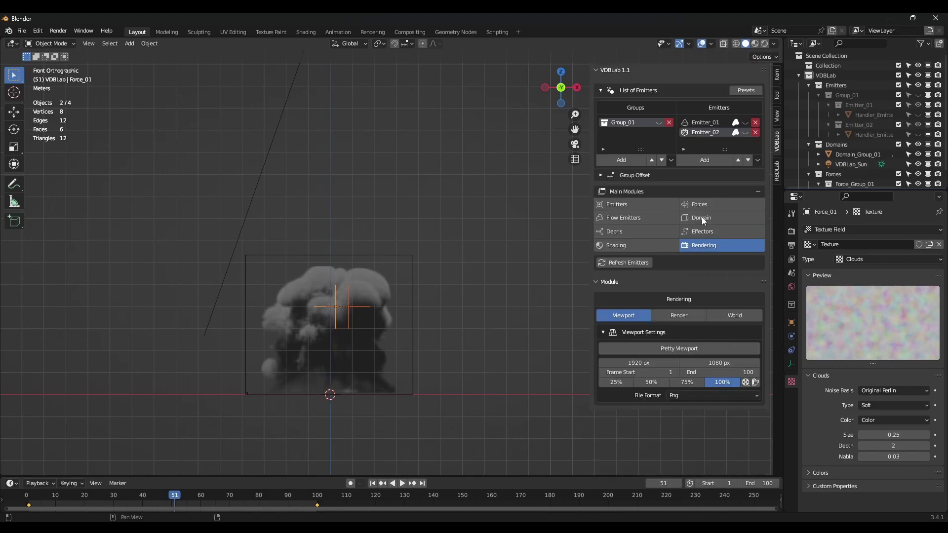
scroll(414, 369, up, 2)
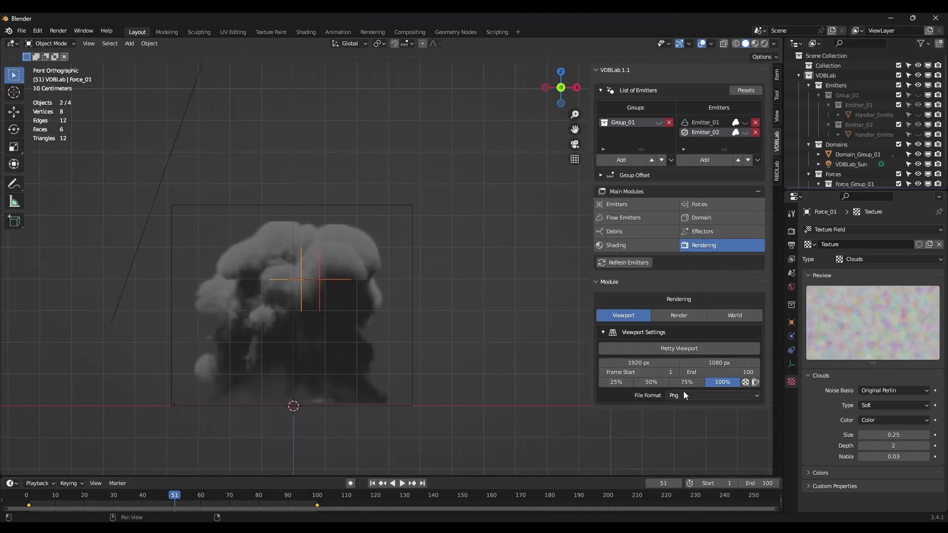
click(696, 347)
click(747, 382)
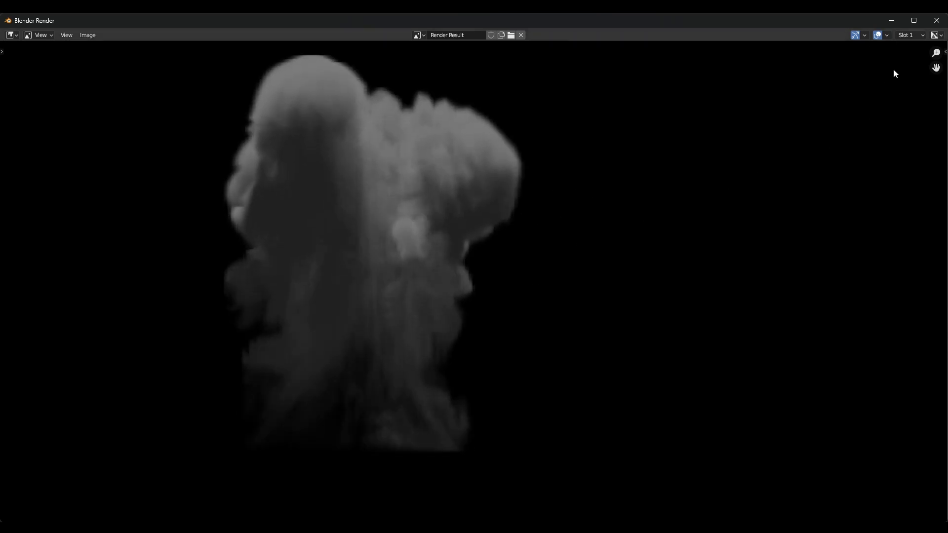
click(935, 22)
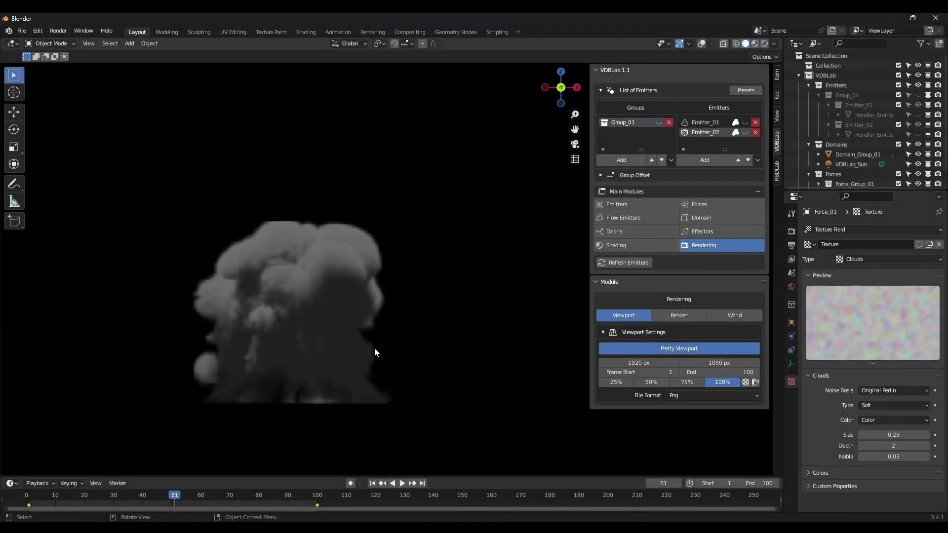
click(755, 382)
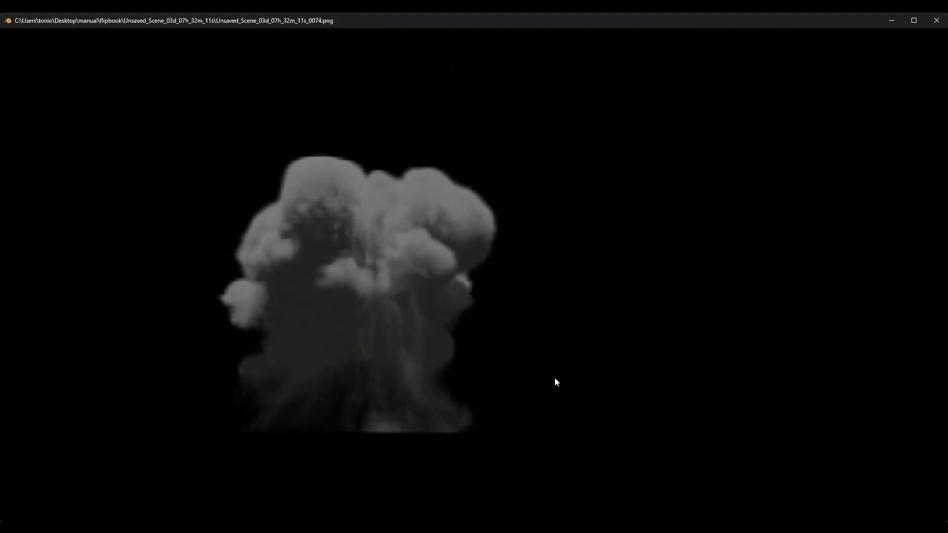
key(Escape)
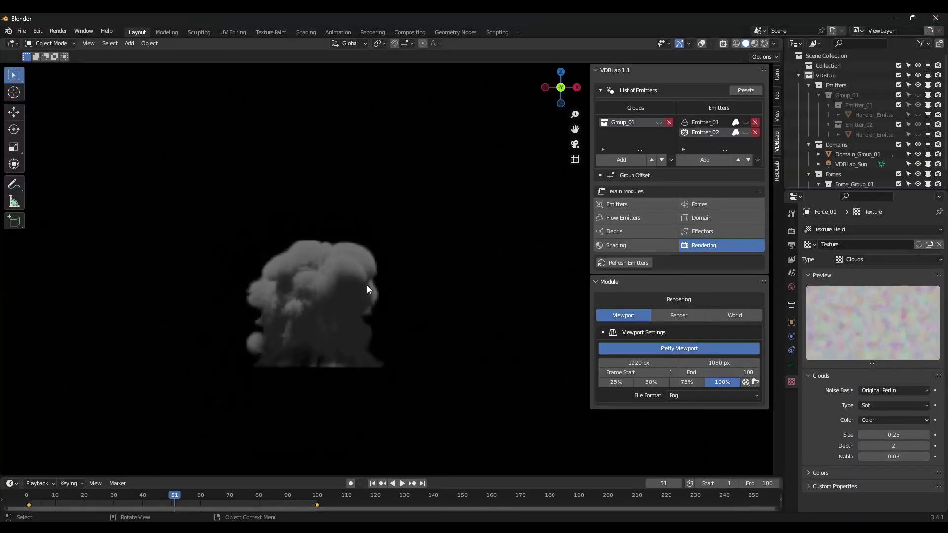
Restore the viewport overlays, disable Pretty Viewport, and return to the first frame.
click(702, 44)
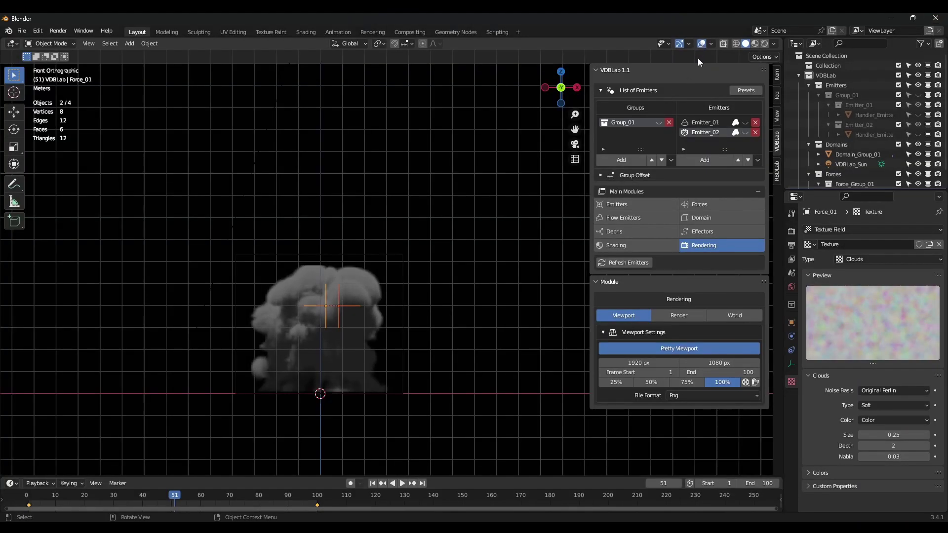
click(656, 348)
middle_drag(355, 235, 364, 305)
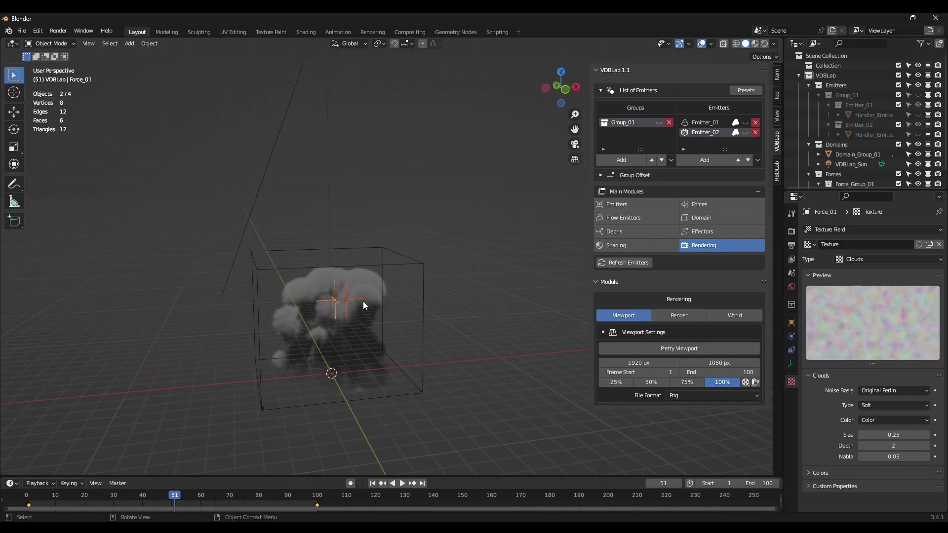
click(372, 484)
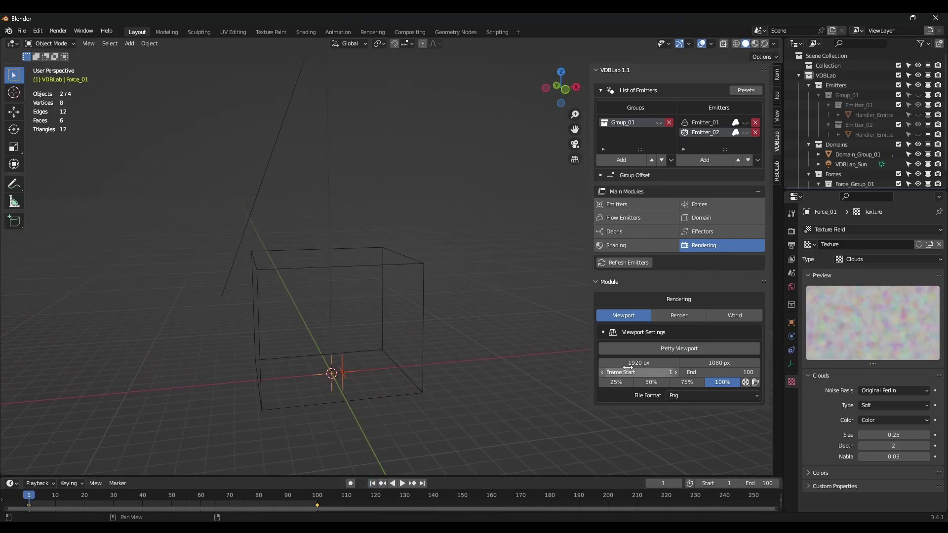
Enable noise in the resolution settings of Domain_Group_01 and set its strength to 0.5.
click(704, 216)
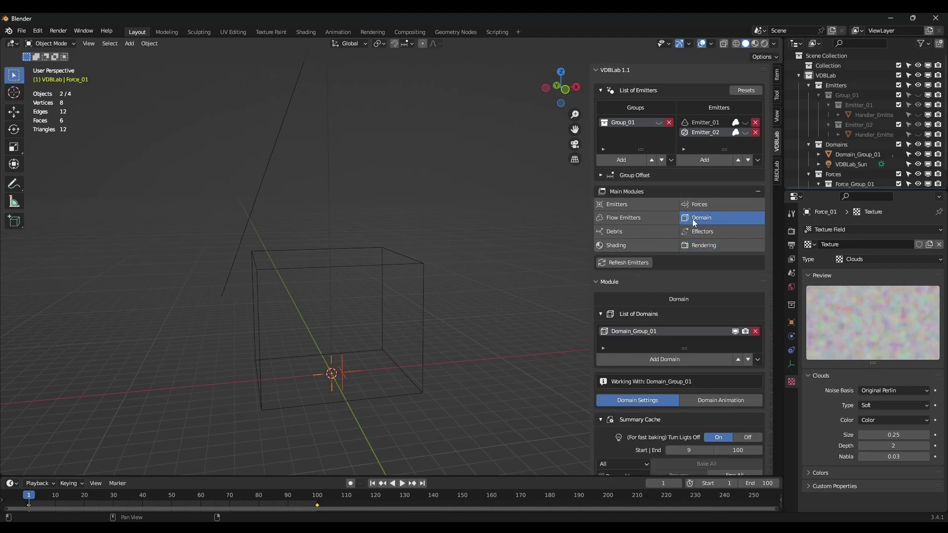
scroll(644, 303, down, 6)
scroll(644, 307, down, 1)
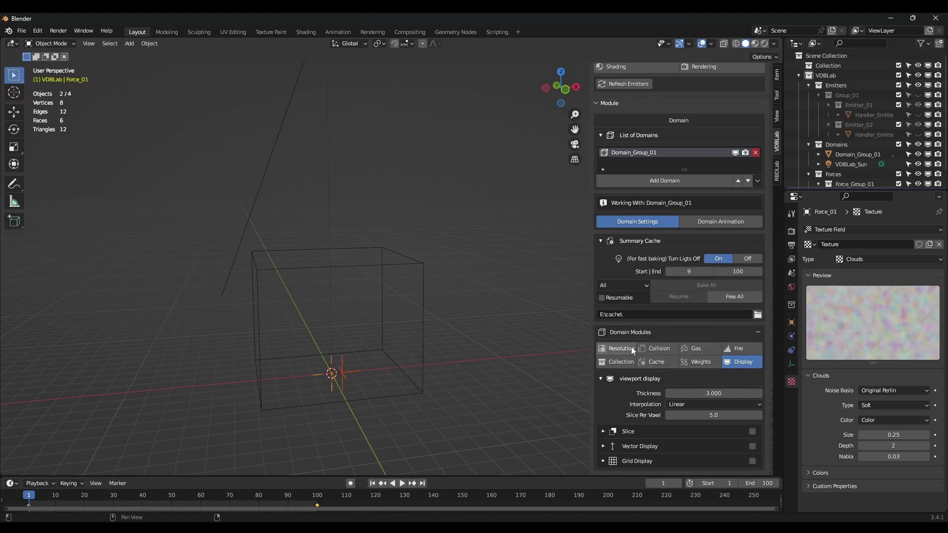
click(615, 347)
scroll(653, 352, down, 4)
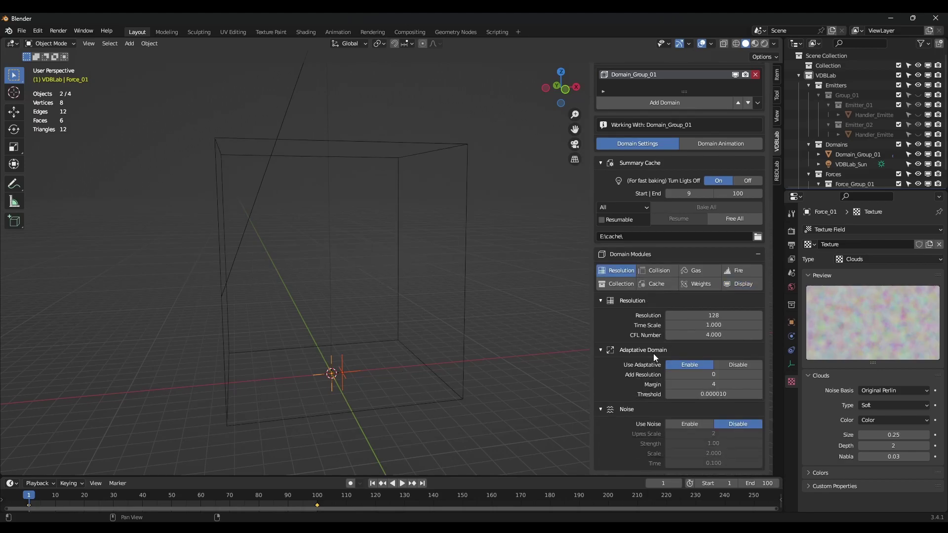
click(689, 423)
click(714, 444)
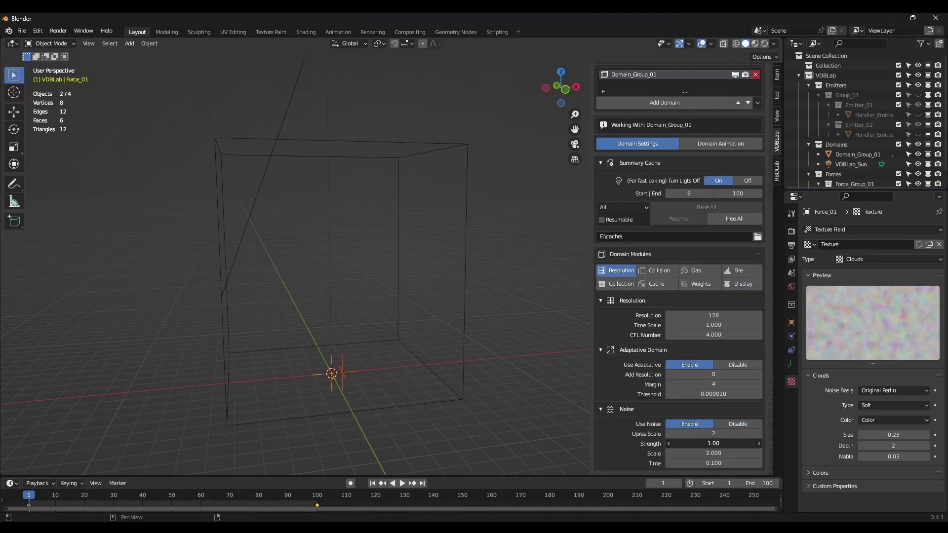
text(0.5)
key(Return)
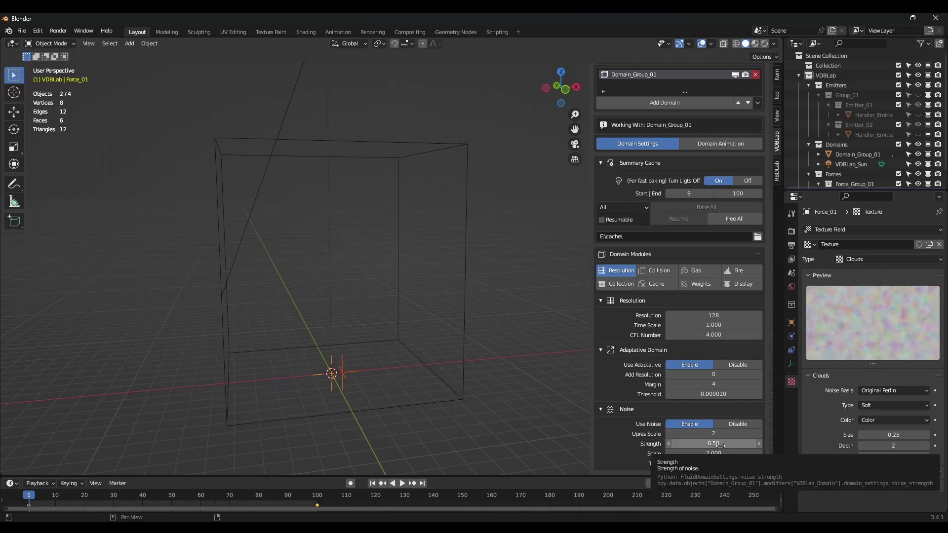
Set the domain resolution to 196, free the old cache, and bake the whole simulation again.
click(714, 315)
text(196)
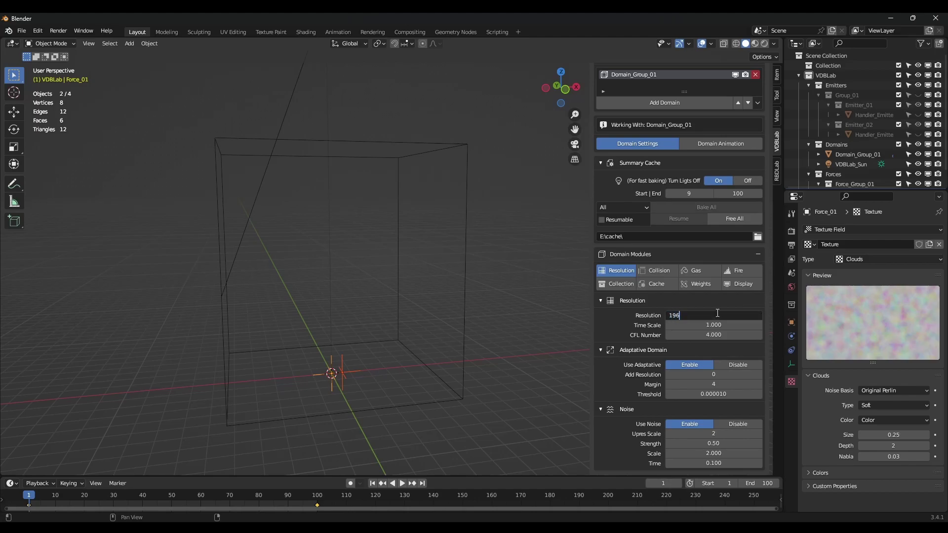
key(Return)
middle_drag(435, 345, 405, 343)
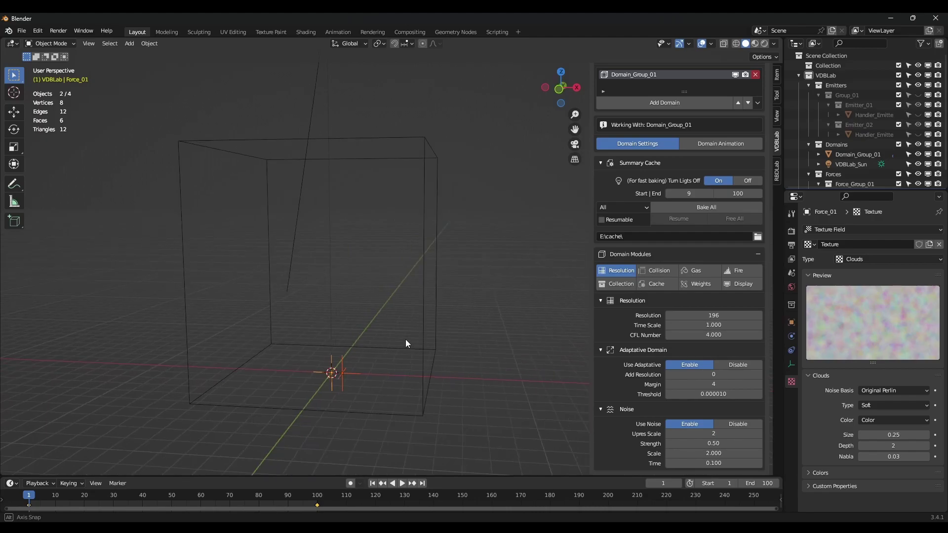
click(707, 208)
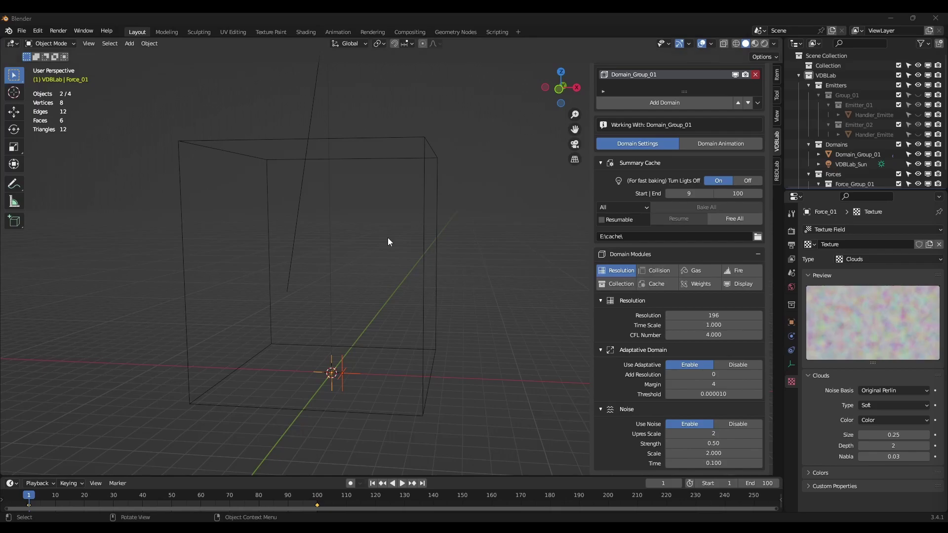
click(313, 278)
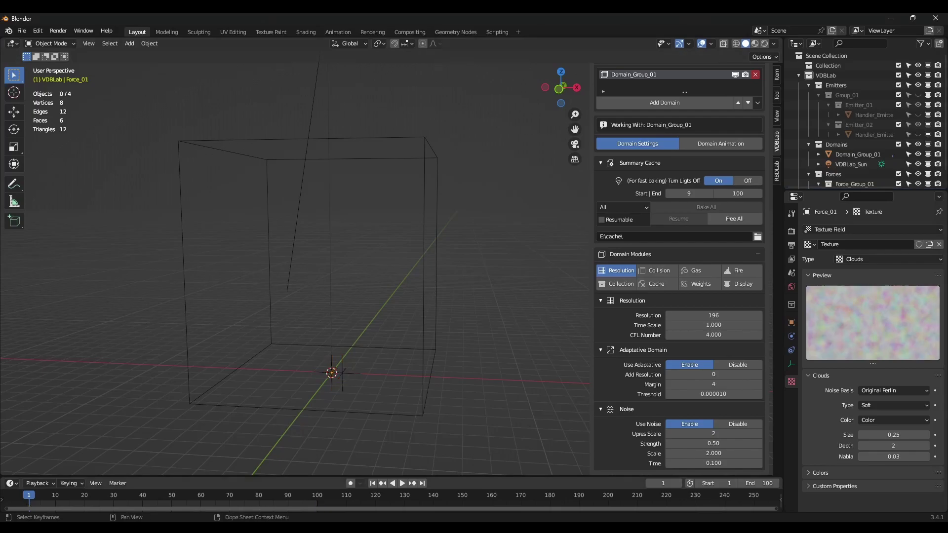
Play the new bake from frame 41, then examine the smoke shape and noise detail at frames 62, 80 and 92.
click(146, 495)
key(space)
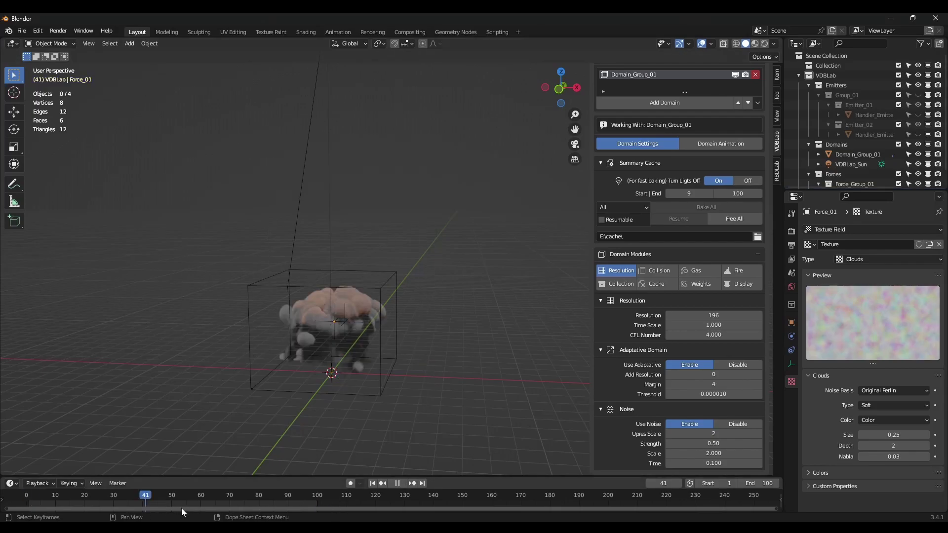
click(207, 495)
key(space)
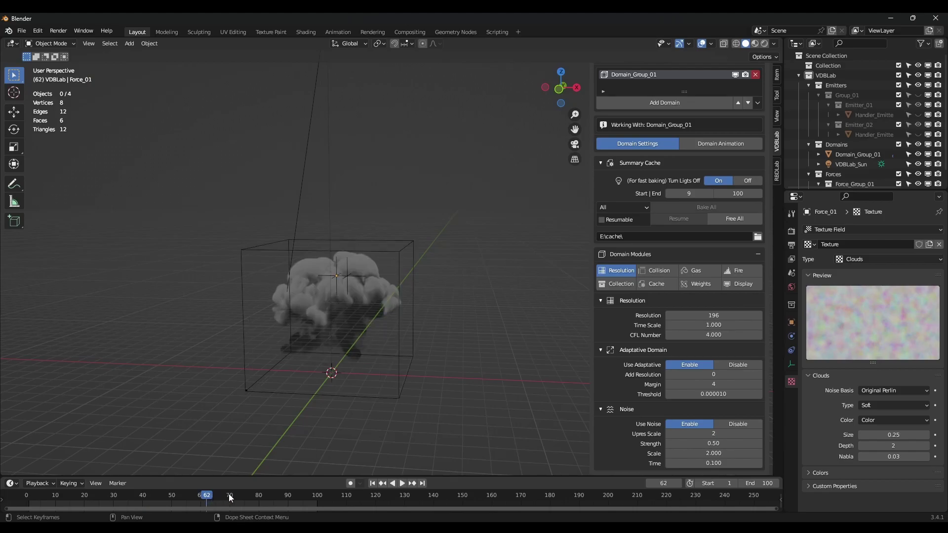
click(259, 494)
middle_drag(268, 305, 289, 285)
scroll(298, 265, up, 4)
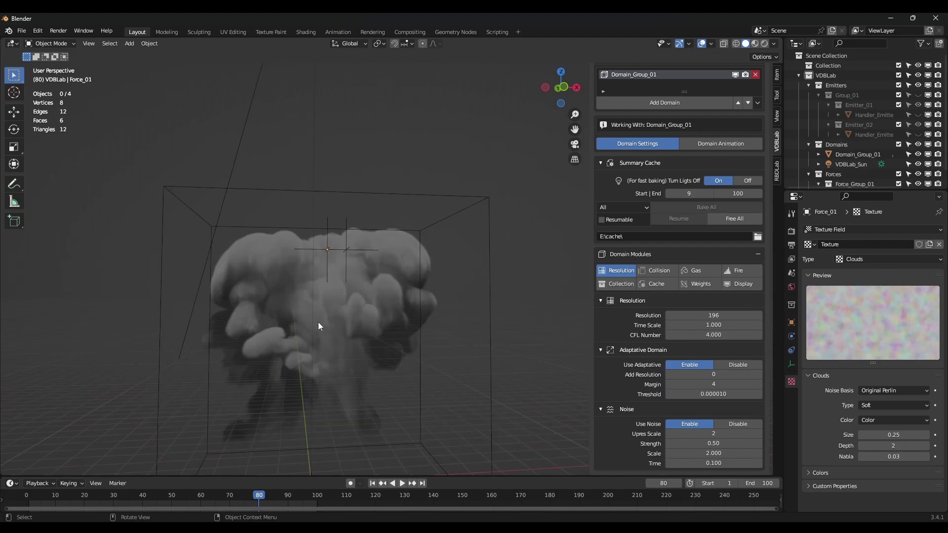
click(293, 490)
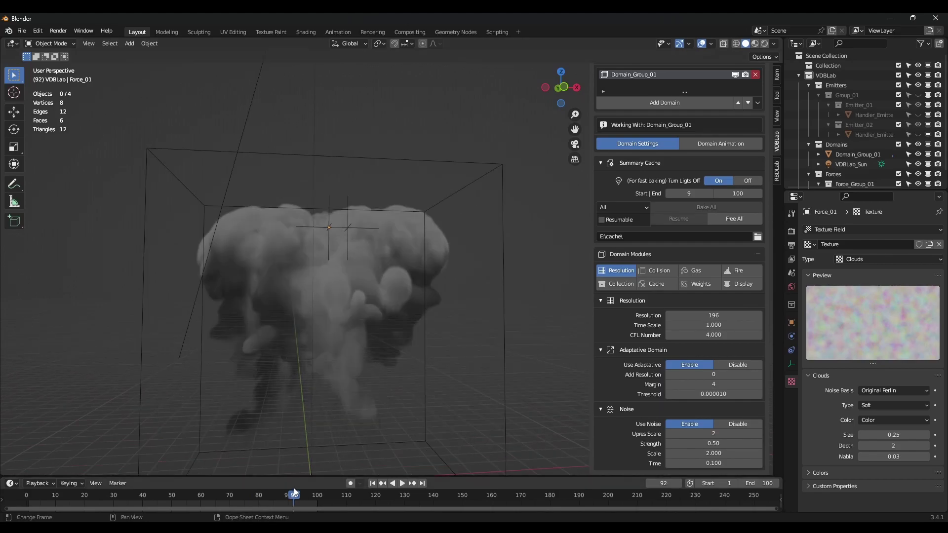
middle_drag(378, 264, 319, 250)
Show the viewport in rendered shading and set the smoke density of Domain_Group_01's shader to 150.
scroll(651, 354, up, 6)
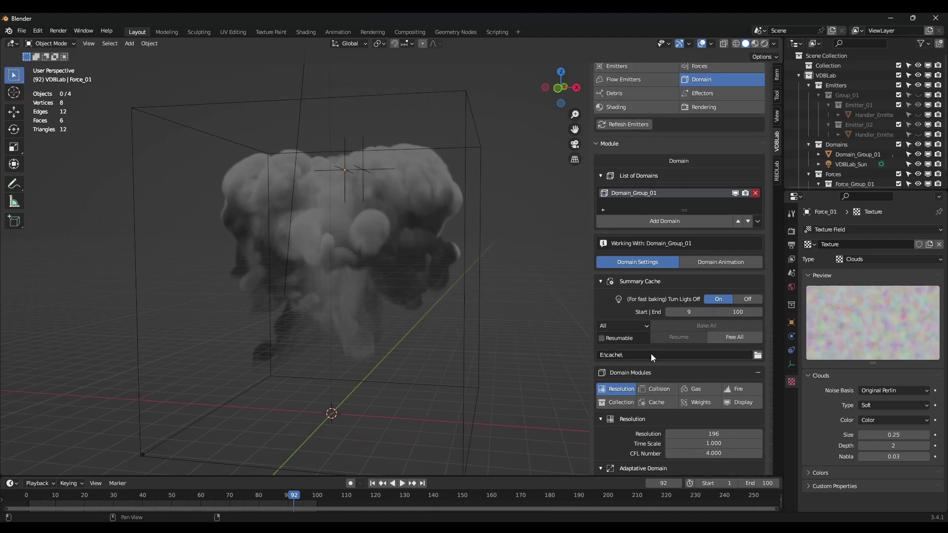
scroll(650, 354, up, 7)
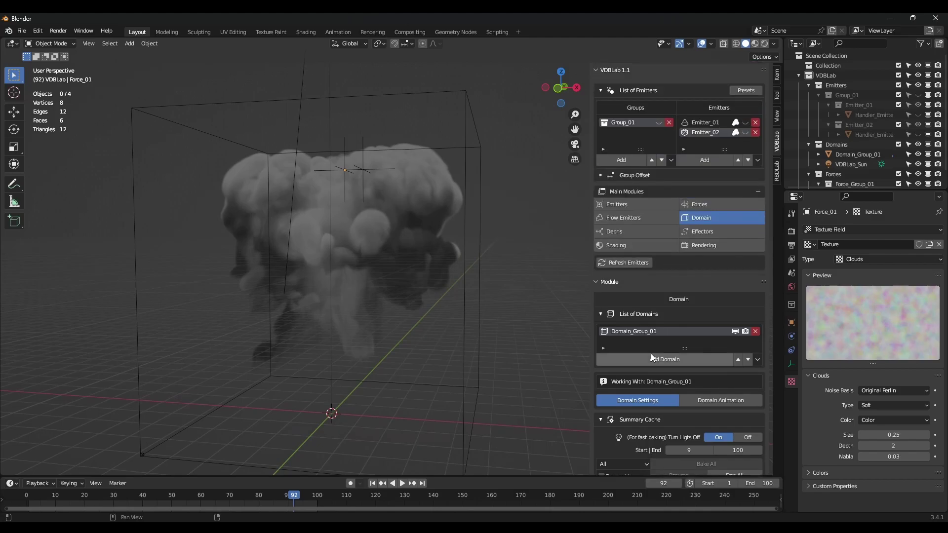
click(635, 242)
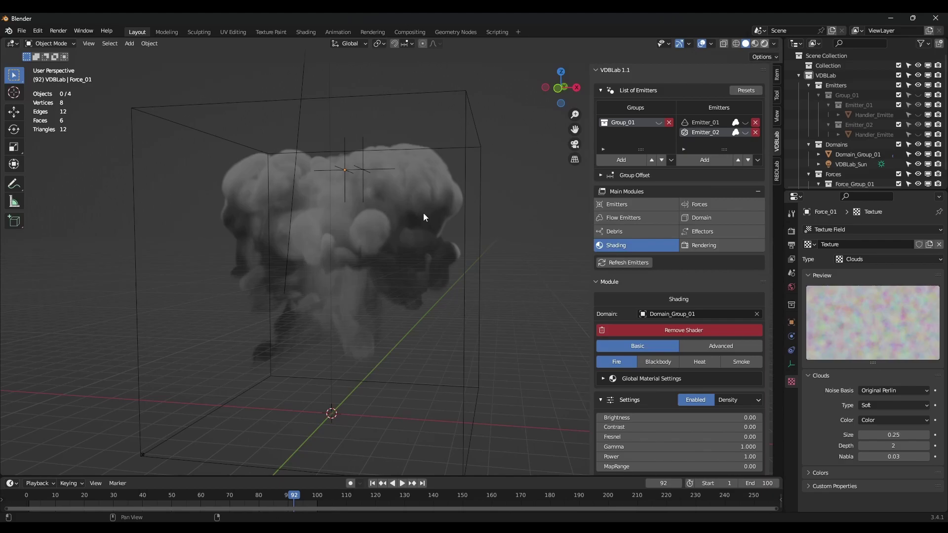
key(shift+z)
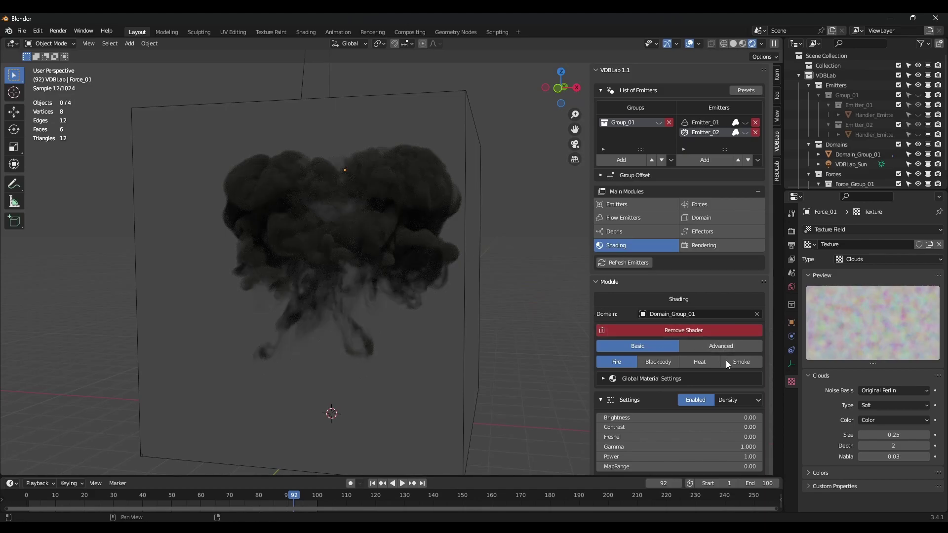
click(740, 361)
scroll(746, 395, down, 3)
click(746, 359)
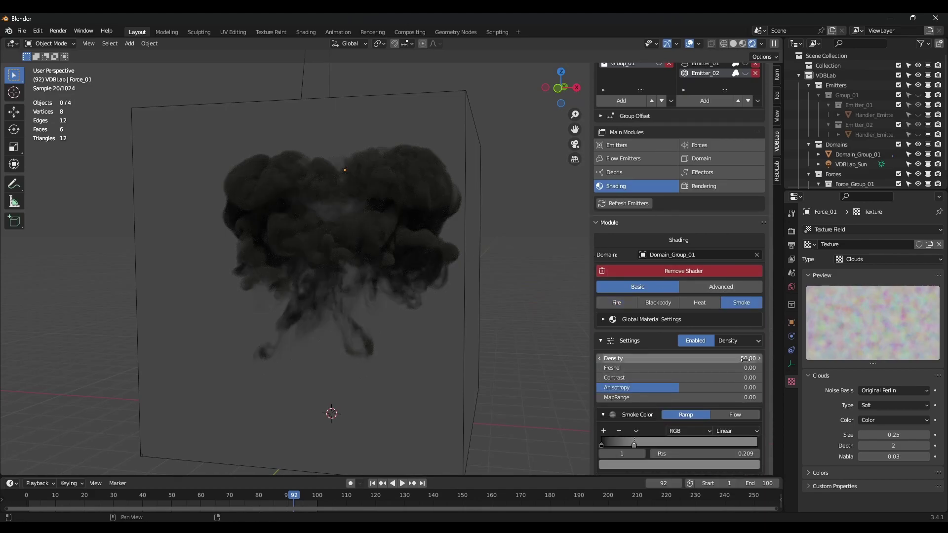
text(150)
key(Return)
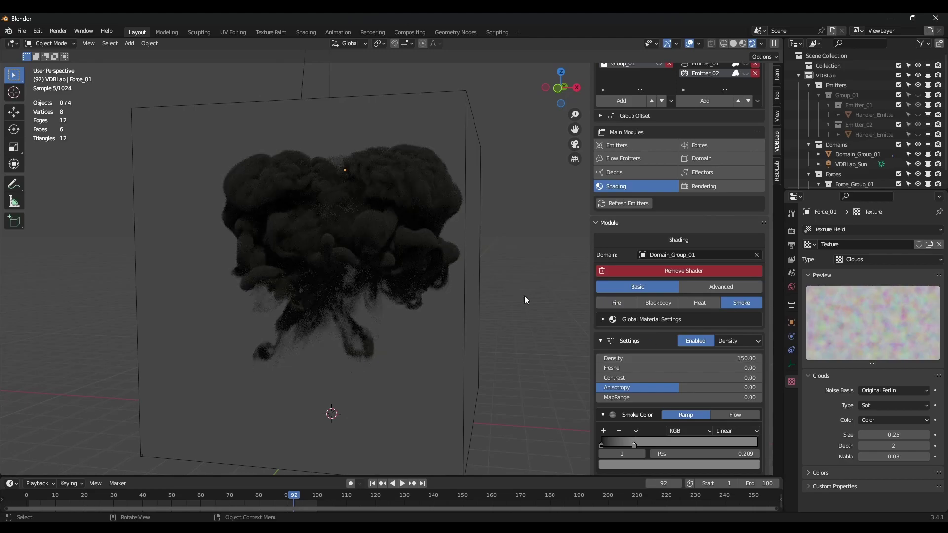
Set the blackbody intensity of Domain_Group_01's shader to 500.
scroll(666, 311, down, 2)
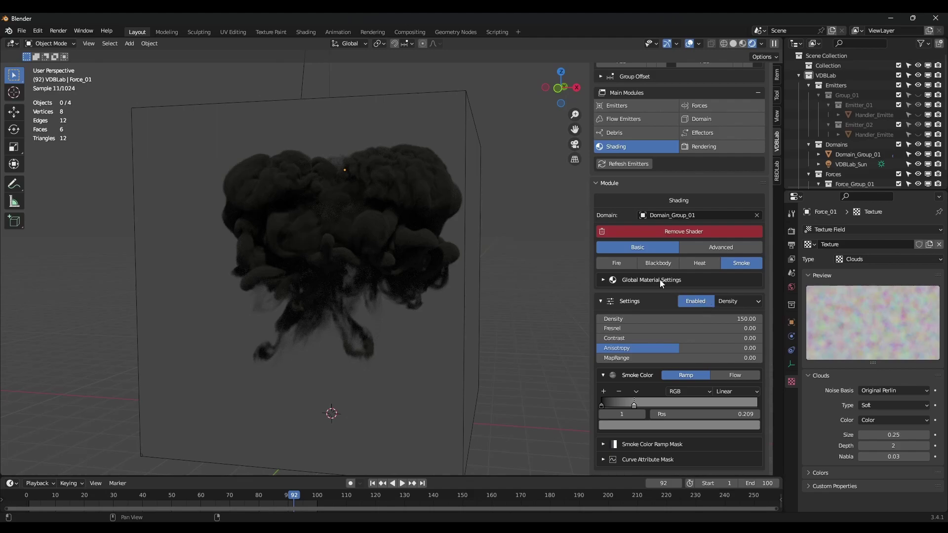
click(668, 264)
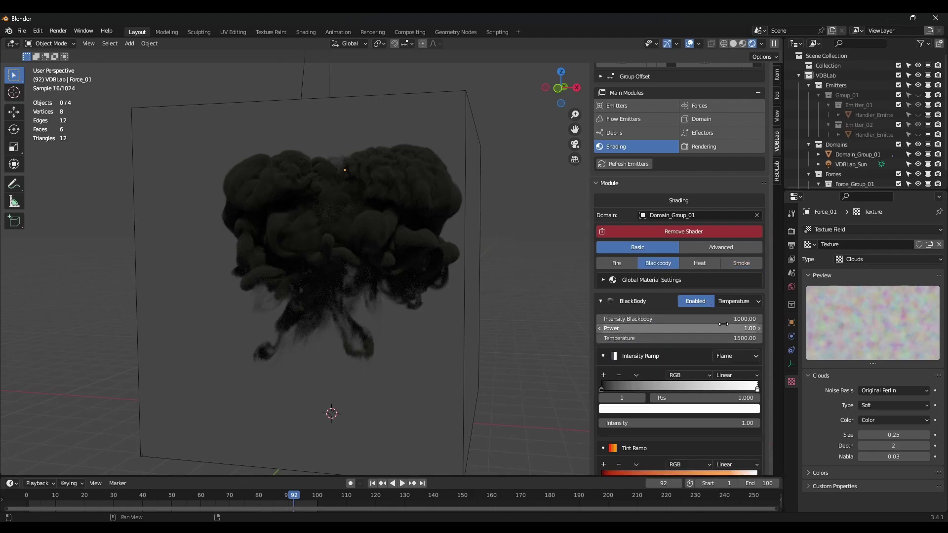
click(734, 319)
text(5)
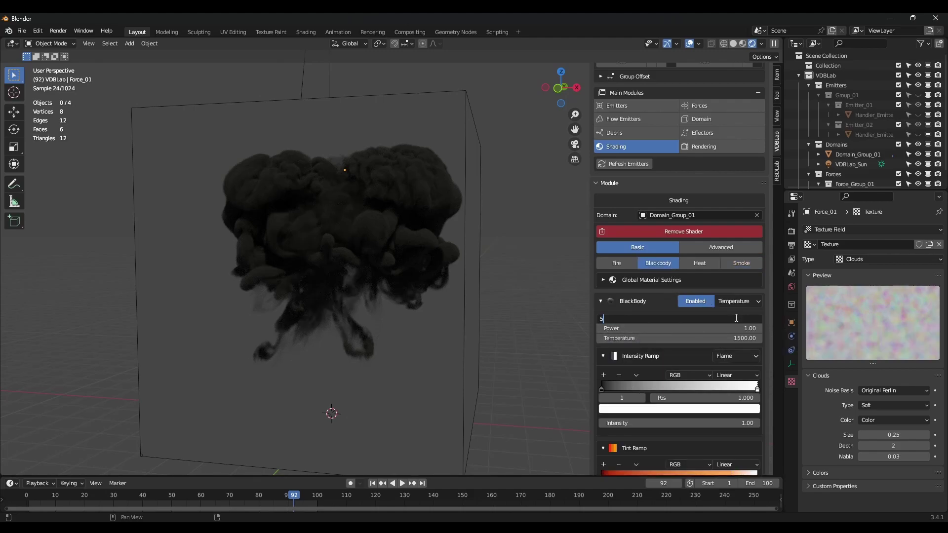
text(00)
key(Return)
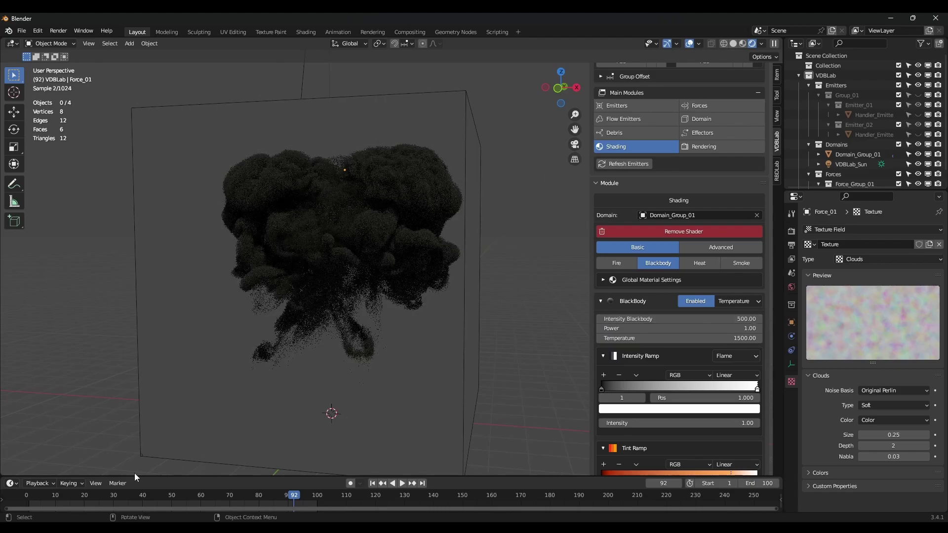
Examine the rendered explosion at frames 17 and 36, and play the animation on to frame 83.
click(77, 494)
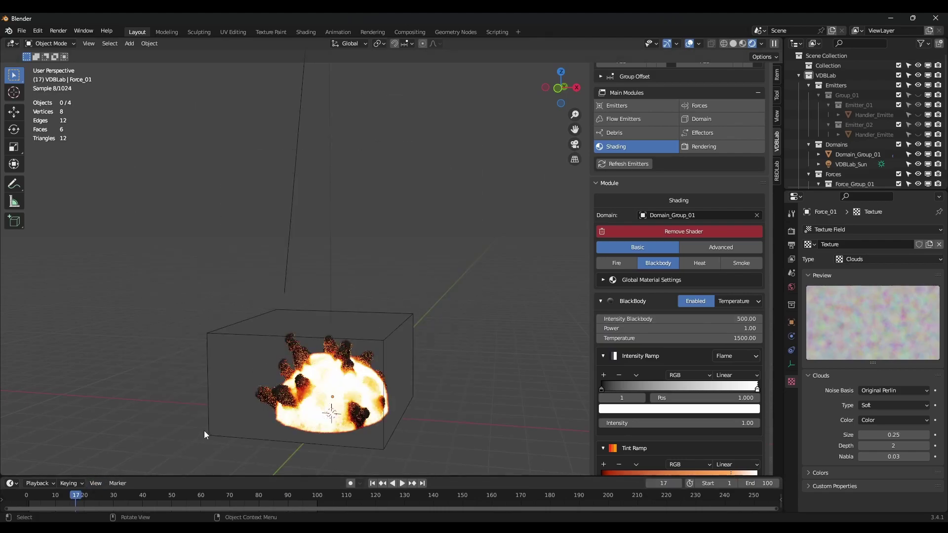
click(133, 497)
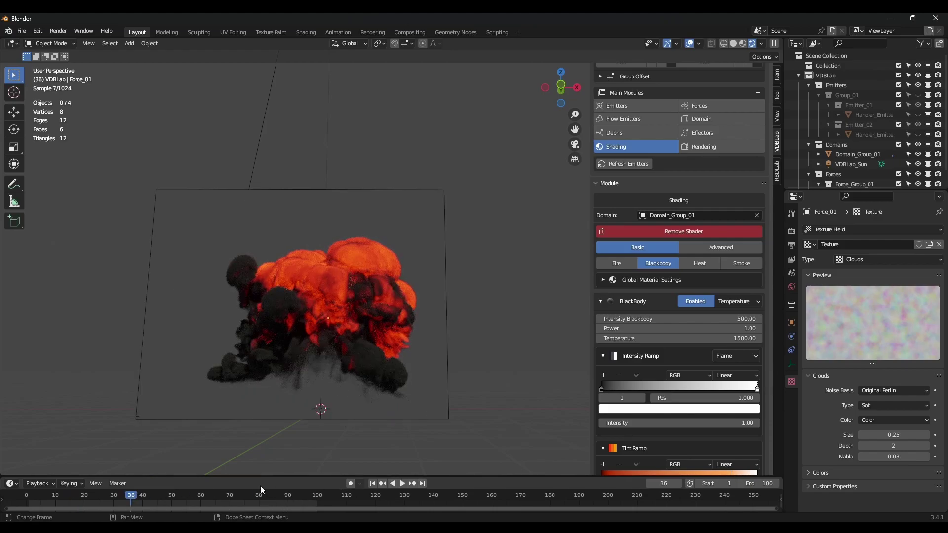
key(space)
key(space)
middle_drag(328, 252, 378, 255)
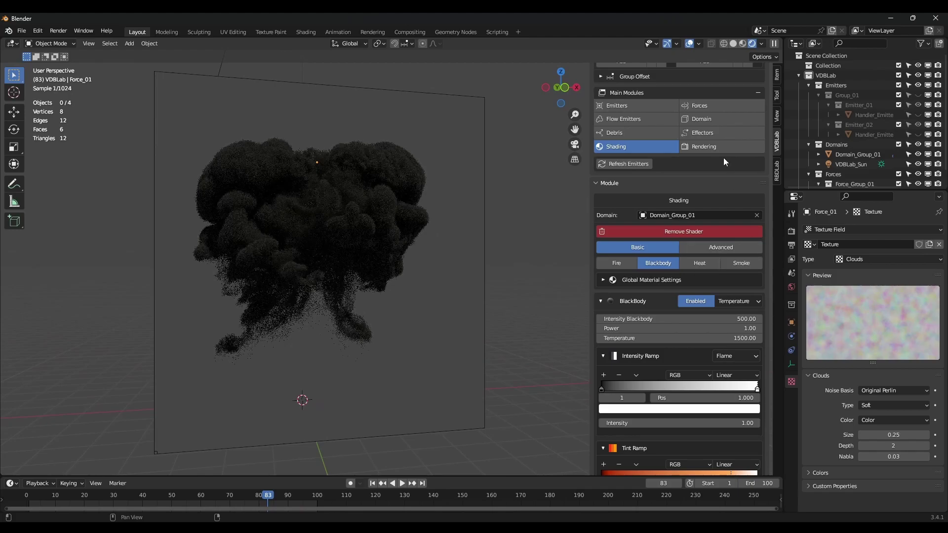
Add a VDBLab World and load shanghai_riverside_4k.exr from the hdri folder as its HDR image.
click(703, 147)
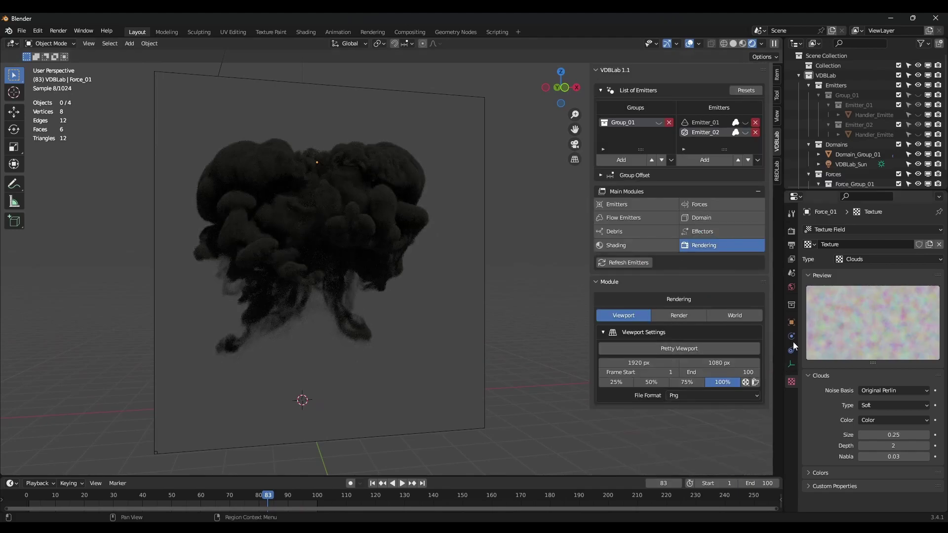
click(731, 314)
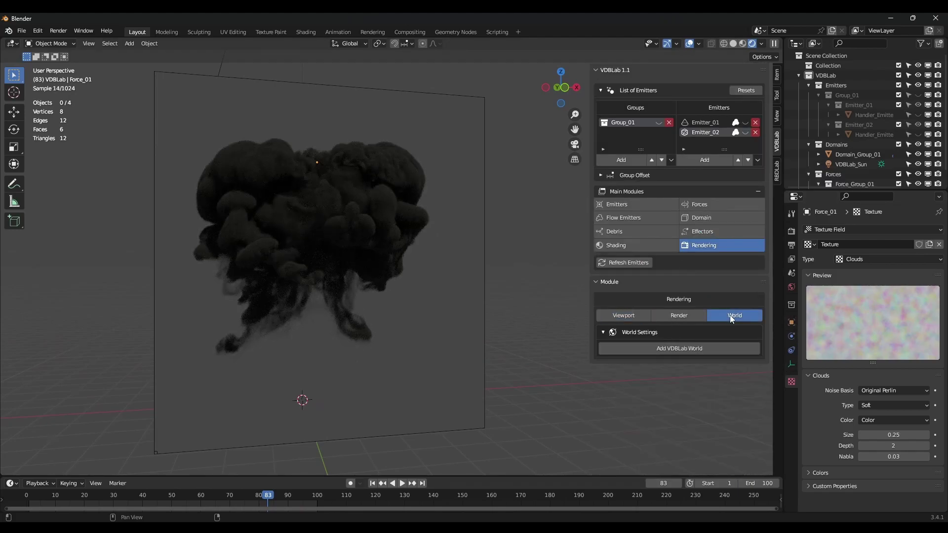
click(689, 346)
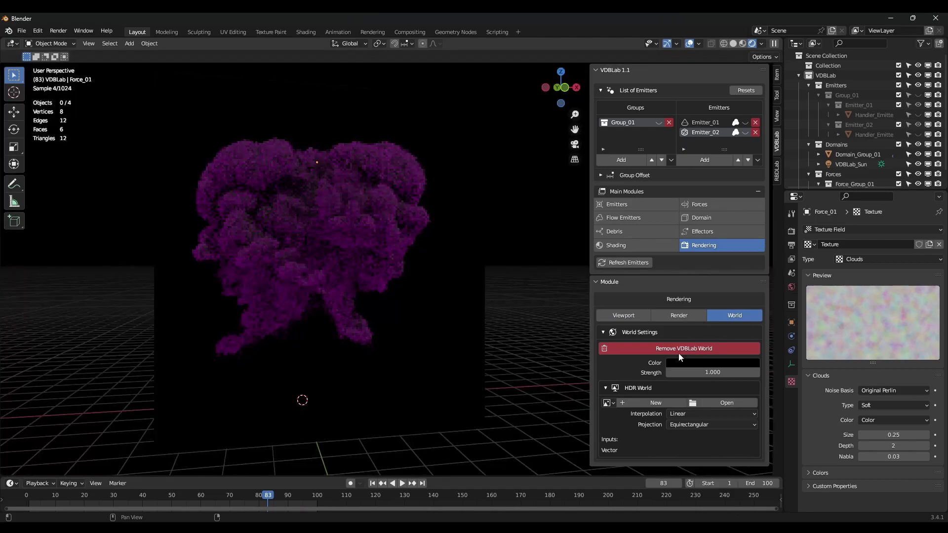
click(727, 402)
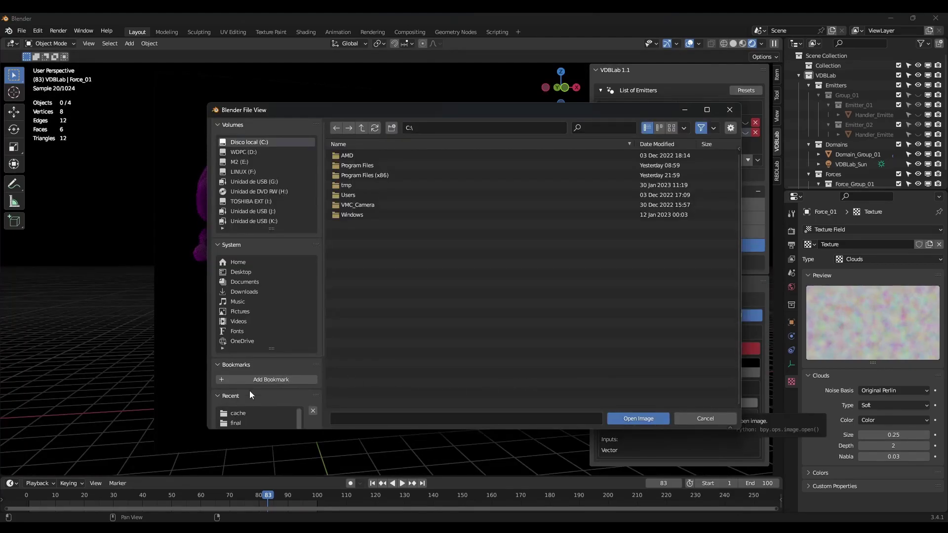
scroll(250, 395, down, 2)
click(242, 403)
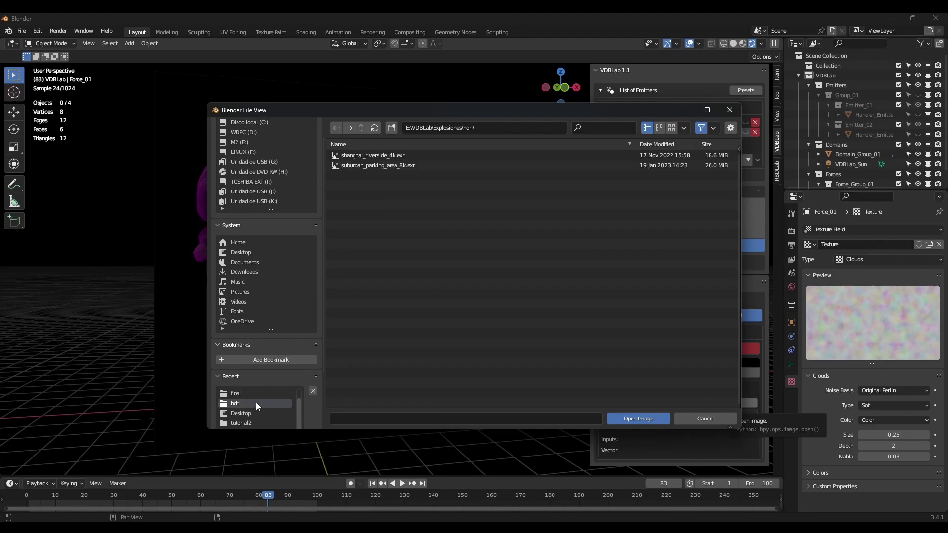
click(381, 156)
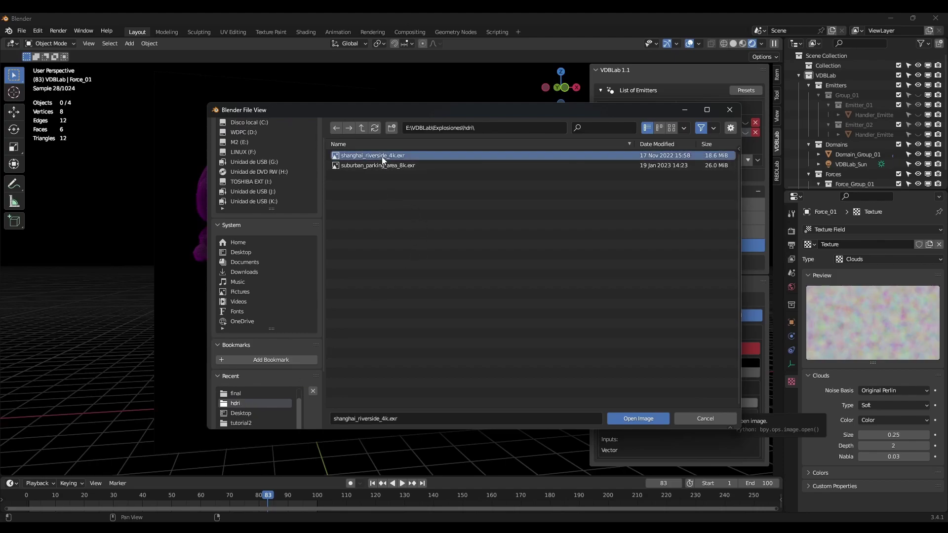
click(642, 419)
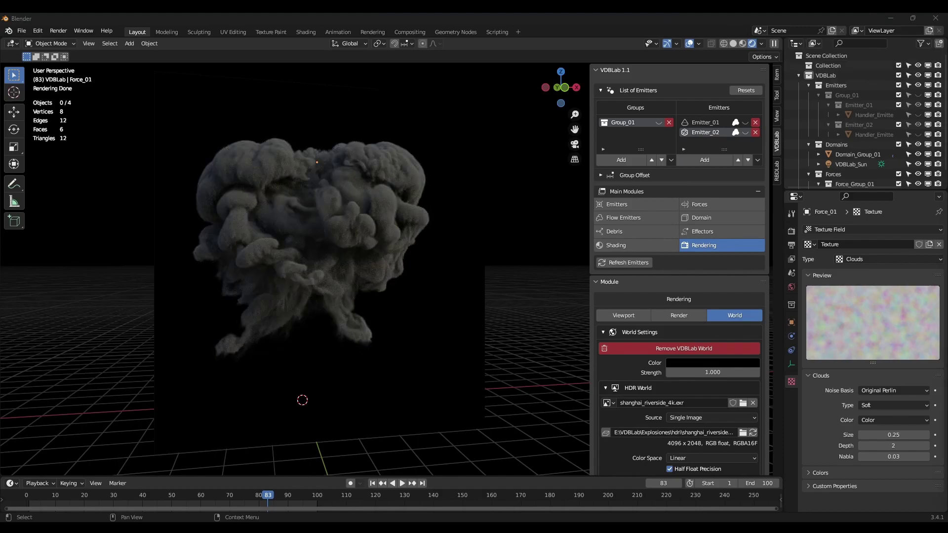
Select VDBLab_Sun and set the VDBLab World strength to 3.
click(304, 221)
mouse_move(301, 220)
middle_down()
mouse_move(284, 211)
mouse_move(325, 226)
mouse_move(398, 215)
mouse_move(321, 228)
mouse_move(250, 211)
mouse_move(284, 219)
middle_up()
scroll(263, 206, down, 2)
shift+middle_drag(284, 219, 319, 268)
scroll(319, 269, up, 1)
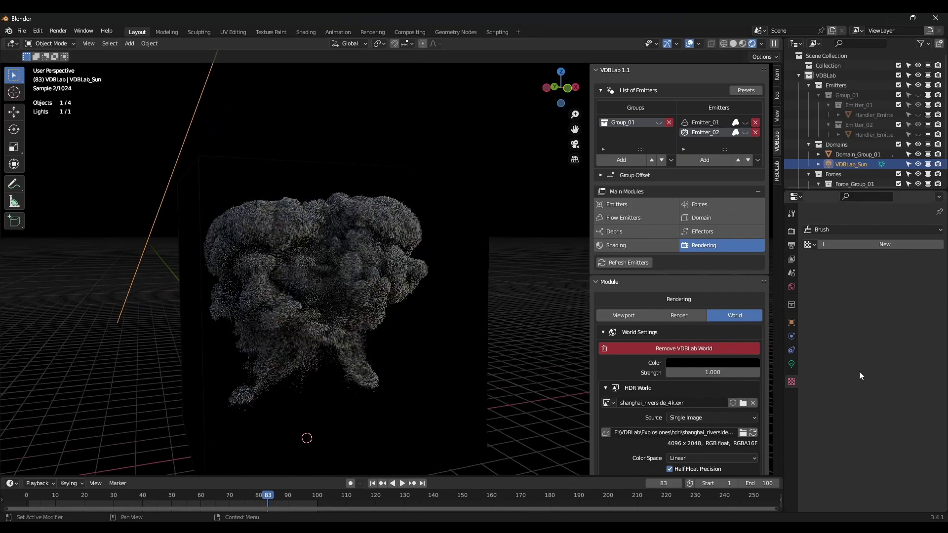
click(711, 372)
text(3)
key(Return)
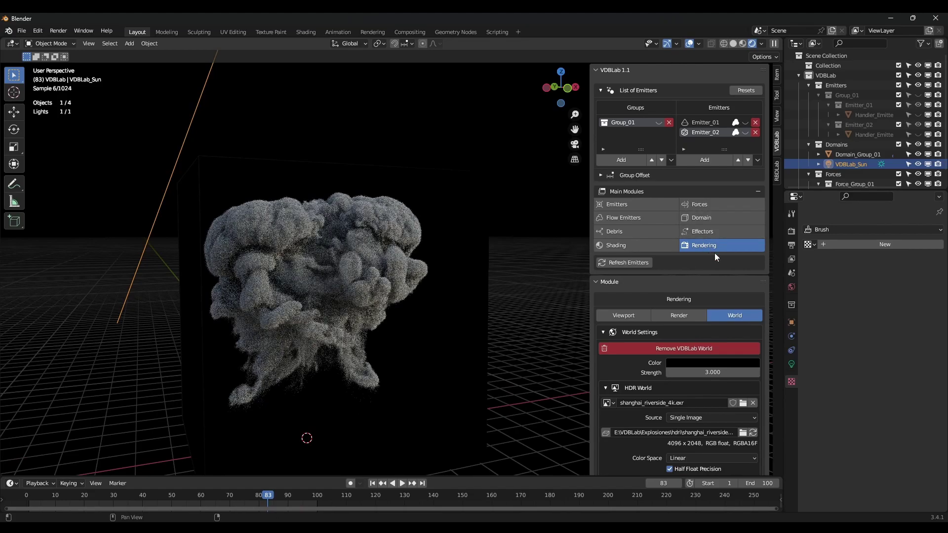
Set the smoke anisotropy to 0.6 and darken the smoke colour ramp's stop at 0.209 to a value of 0.08.
click(623, 248)
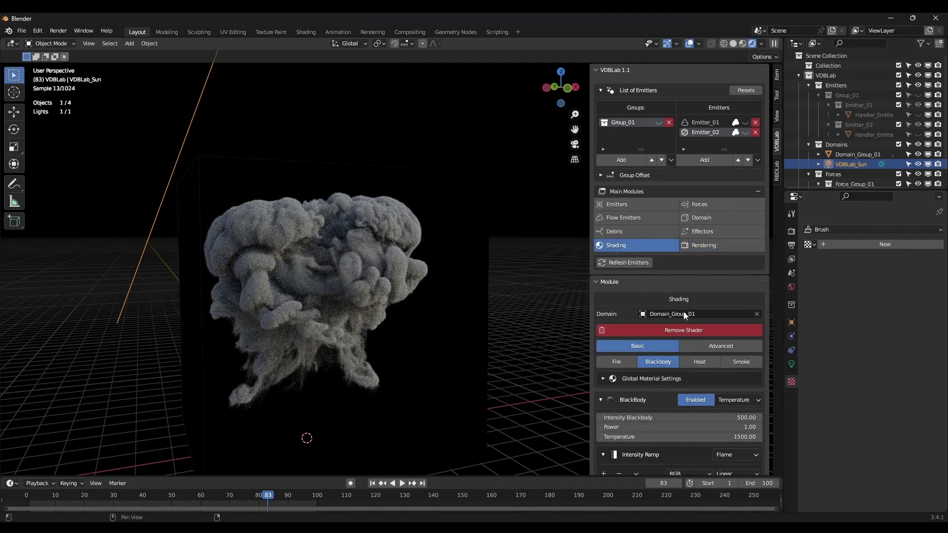
scroll(691, 296, down, 4)
click(742, 285)
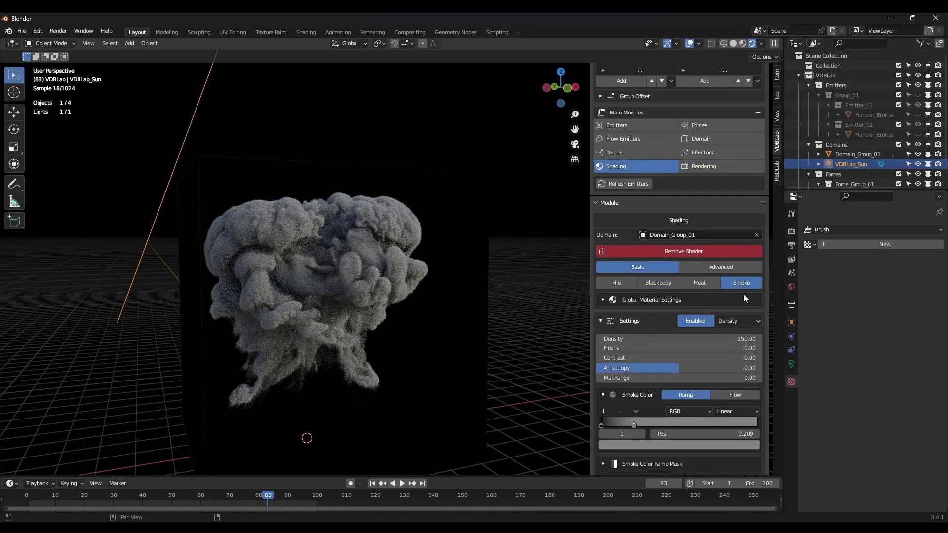
click(709, 367)
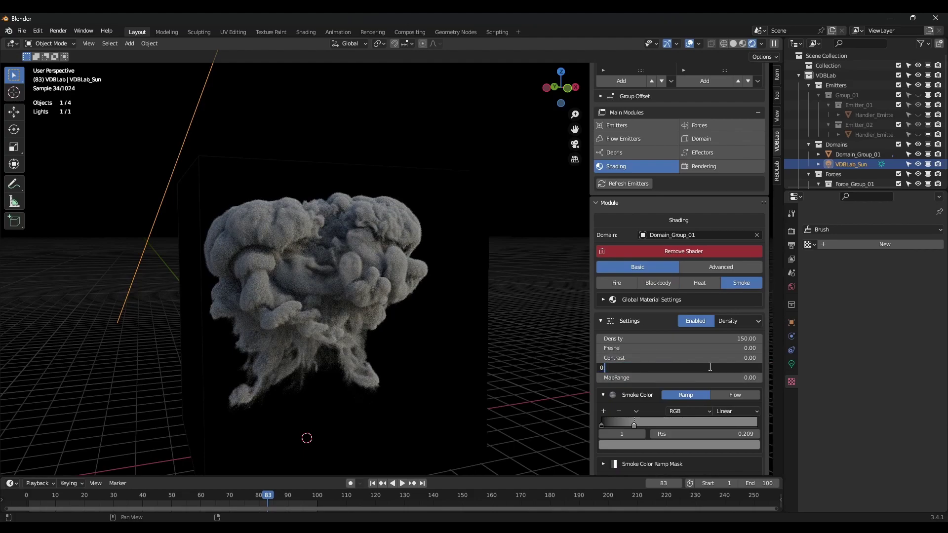
key(Return)
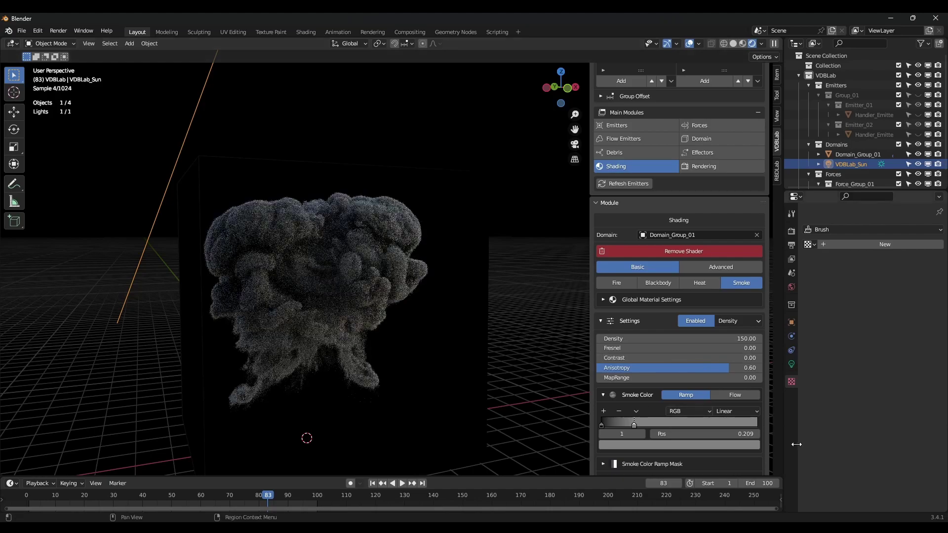
click(713, 447)
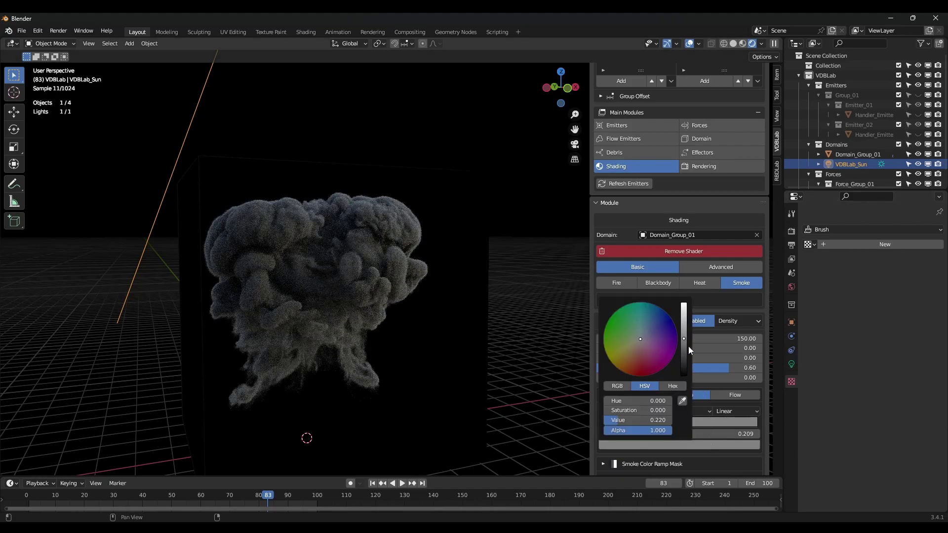
drag(684, 339, 684, 347)
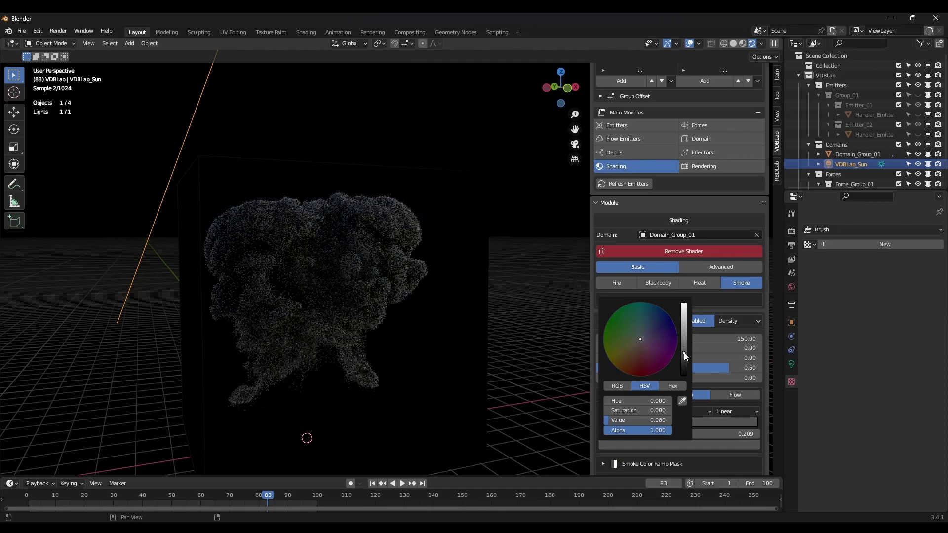
Examine the shaded explosion at frames 14 and 23 from a lower front angle.
click(67, 494)
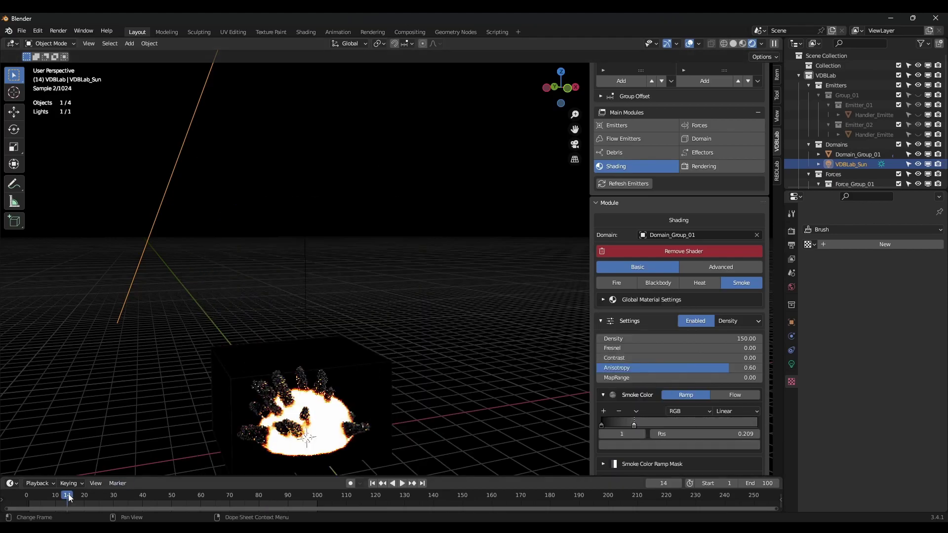
click(93, 494)
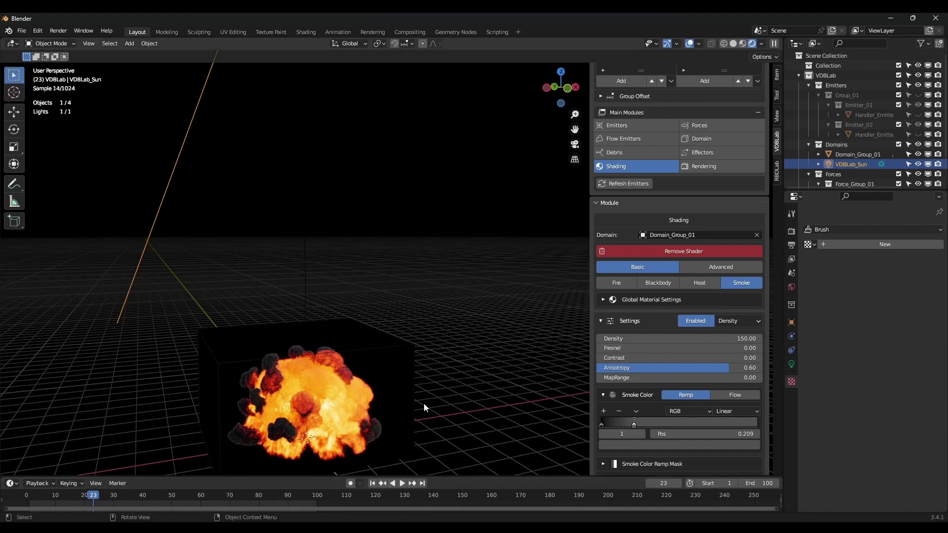
middle_drag(387, 402, 371, 337)
Add a camera and move it back along the global Y axis, checking its framing at frames 100 and 11.
key(shift+a)
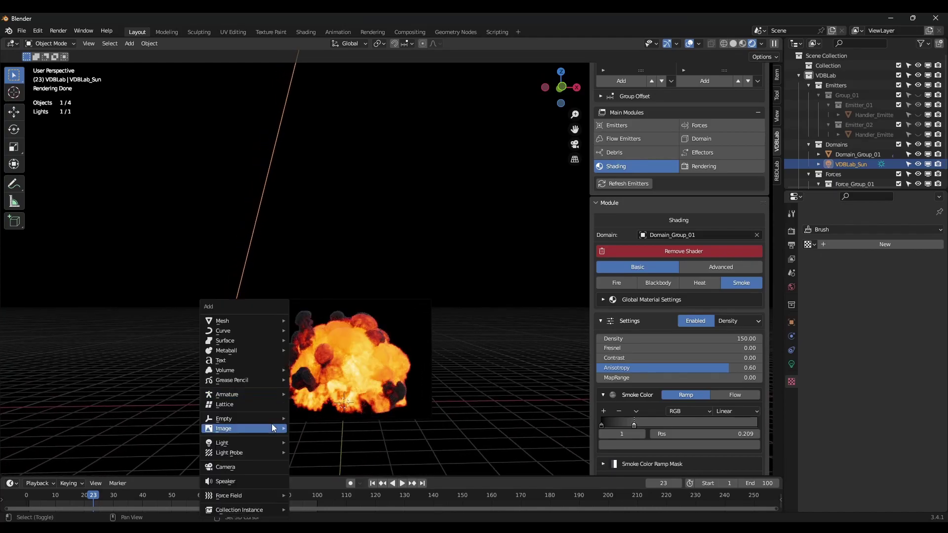
click(256, 466)
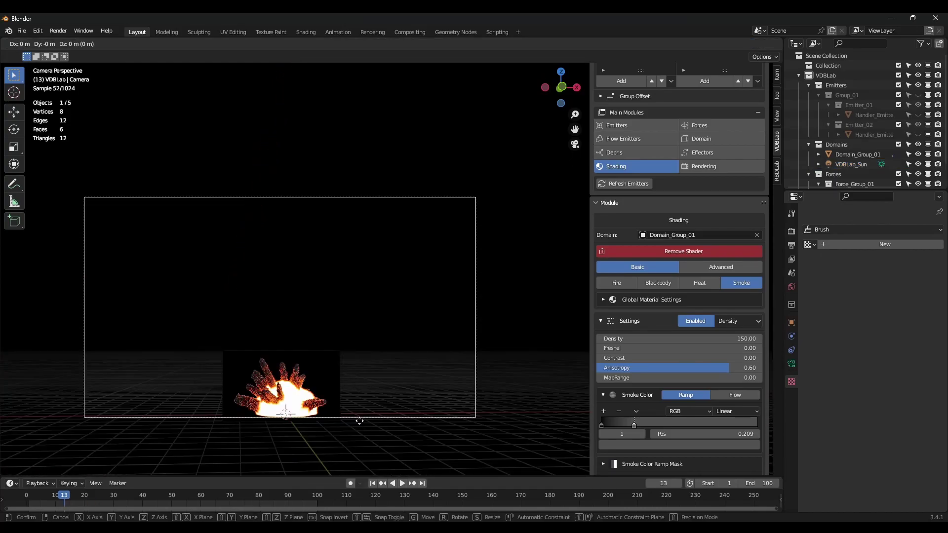
key(y)
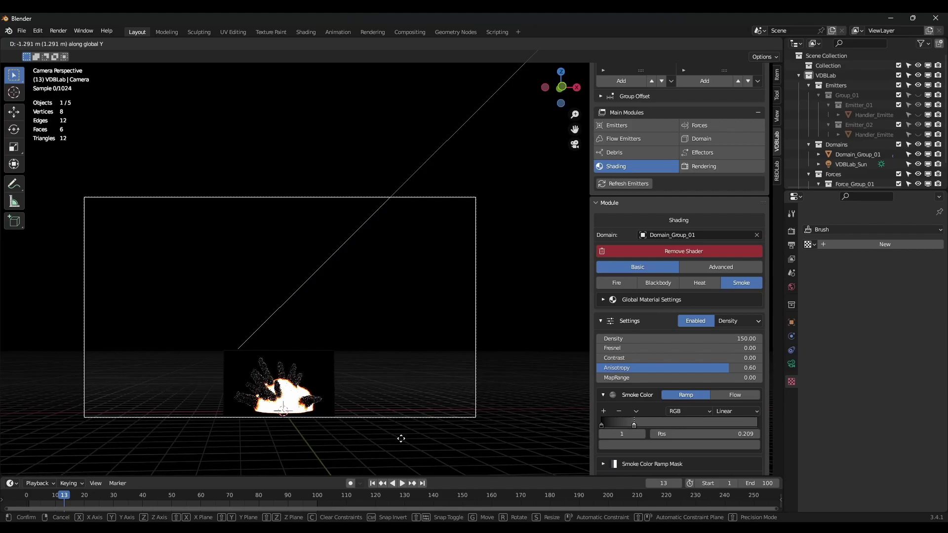
click(422, 463)
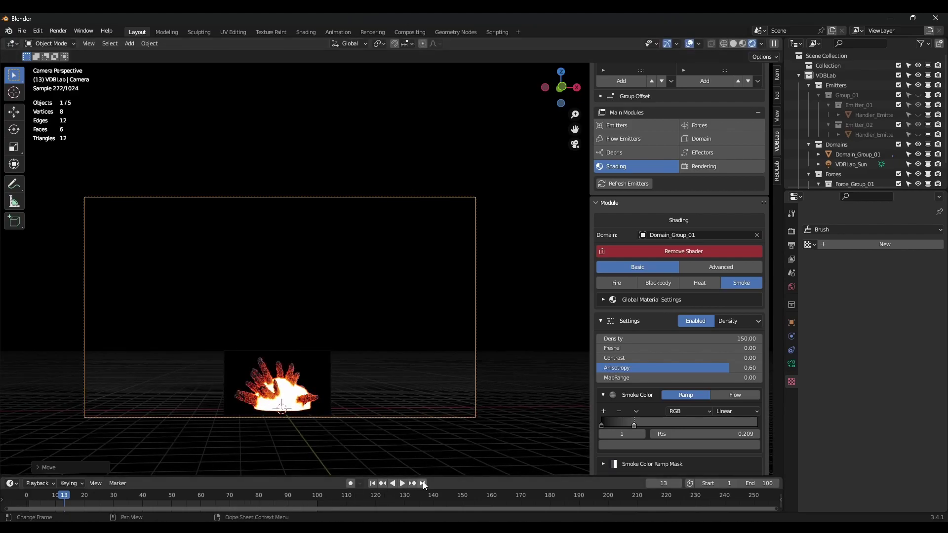
click(422, 483)
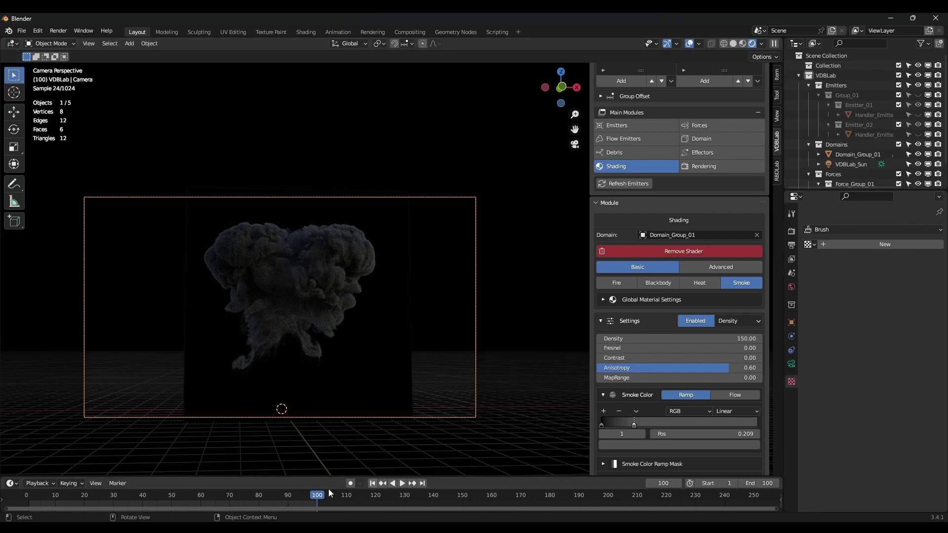
click(58, 496)
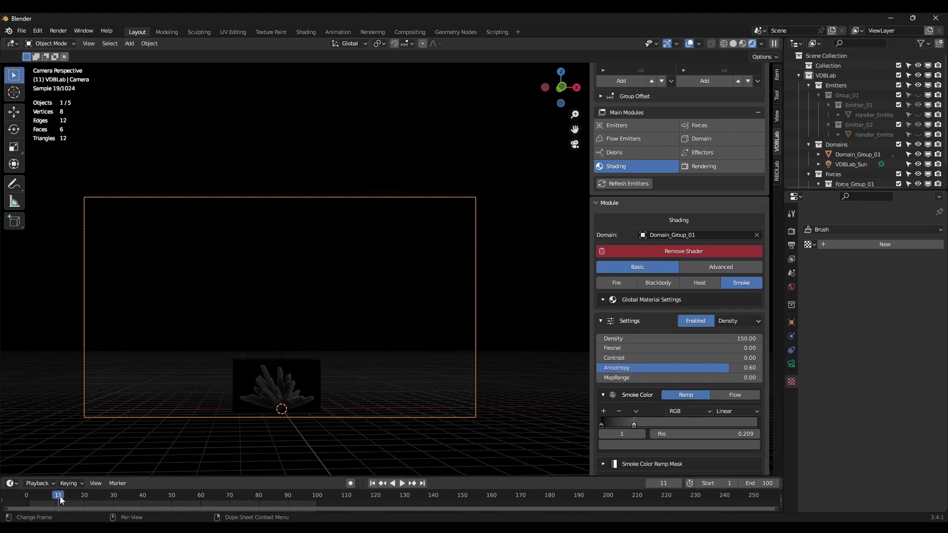
Switch the viewport to solid shading and apply the High Quality quick preset to the Cycles render settings.
click(733, 44)
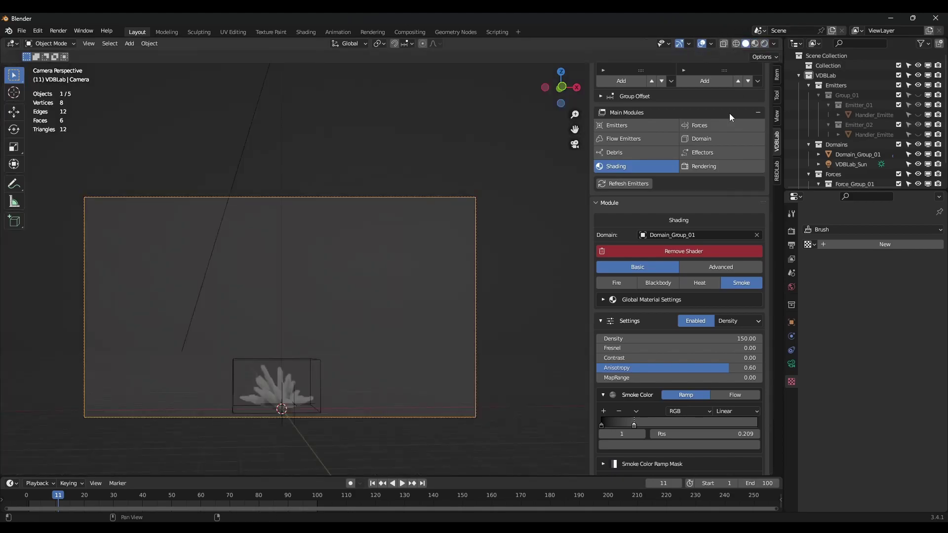
click(707, 167)
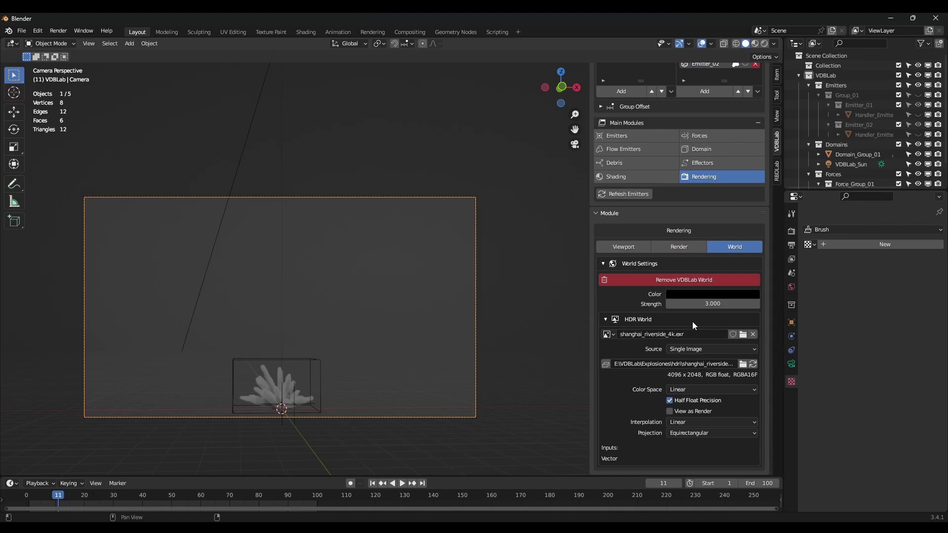
click(684, 249)
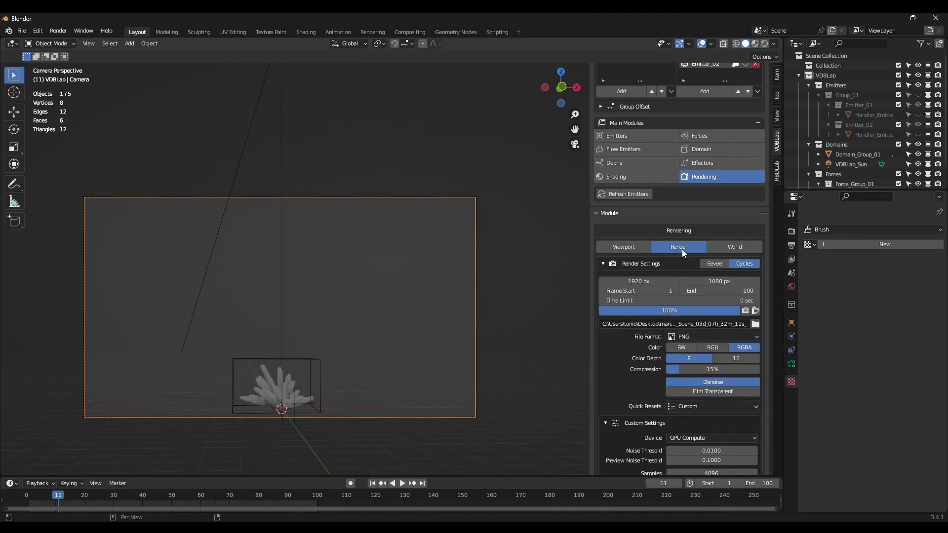
click(670, 408)
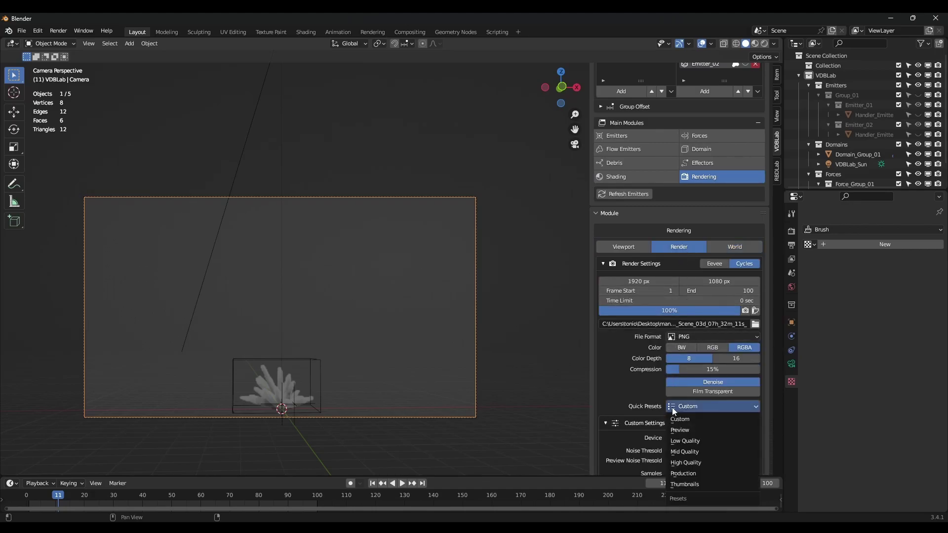
click(695, 462)
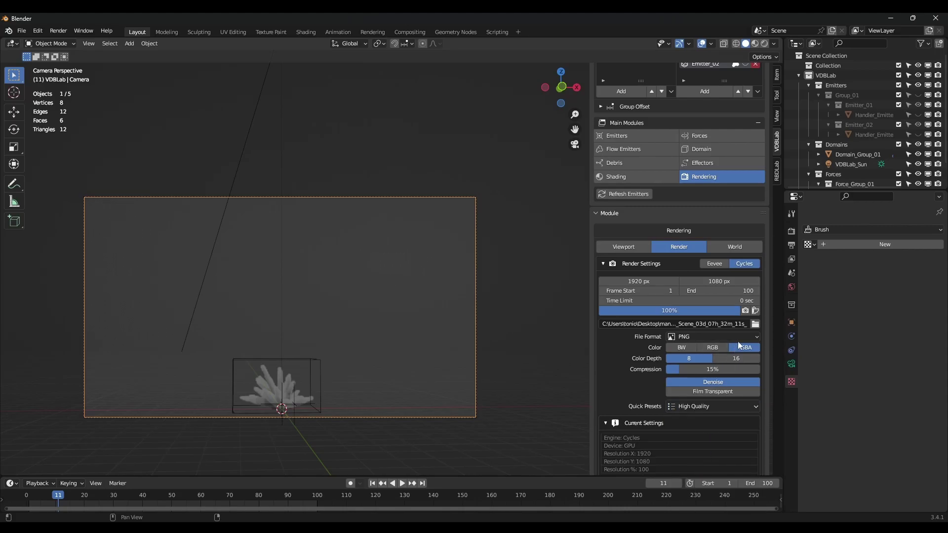
Create a folder named output on drive E: and set the render output file name to final_ inside it.
click(756, 324)
click(392, 128)
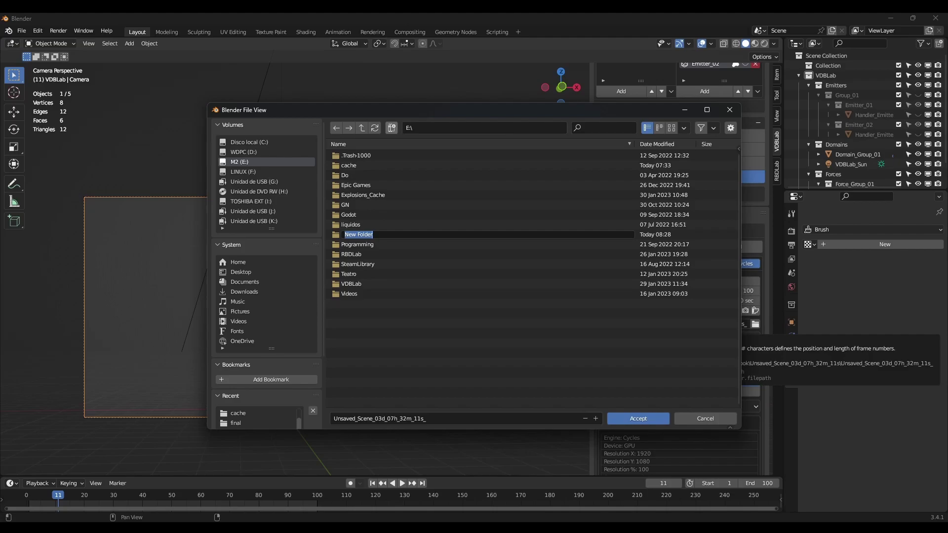
text(output)
key(Return)
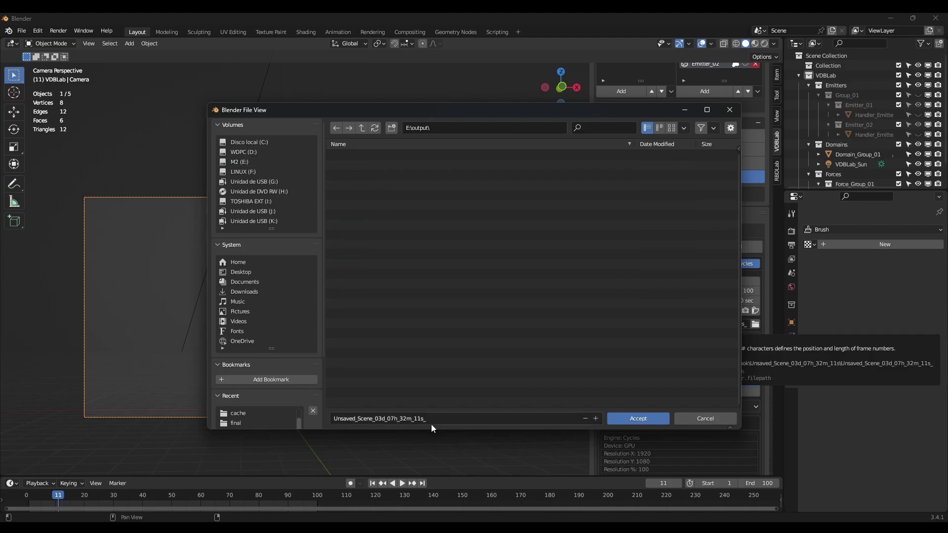
click(395, 419)
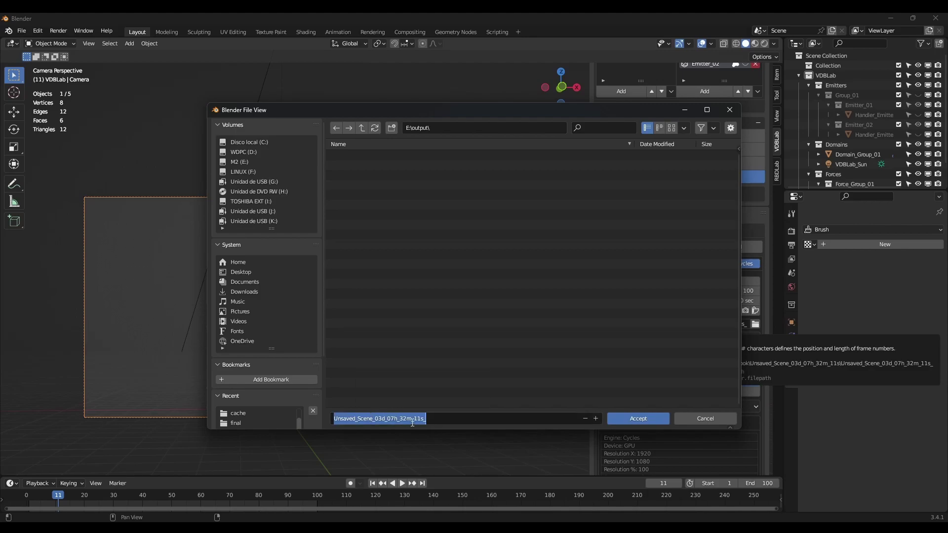
text(final_)
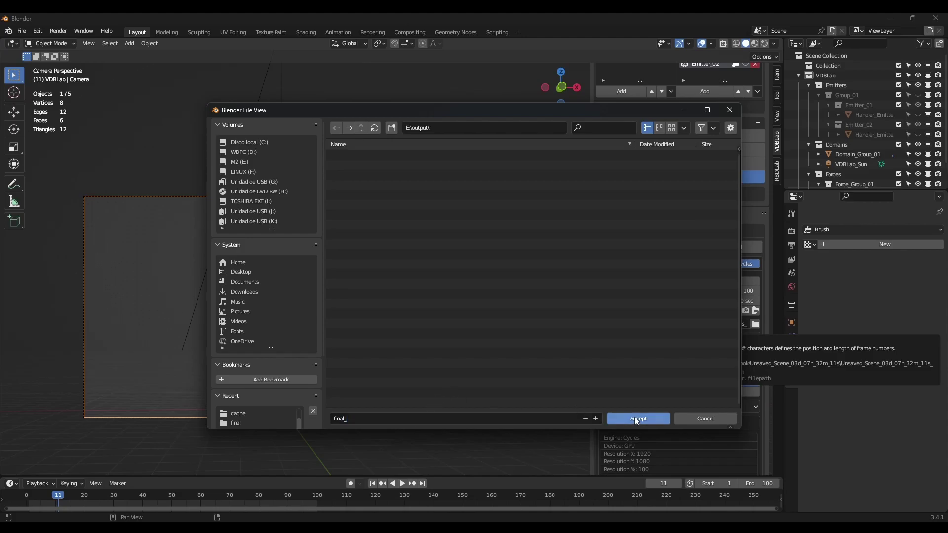
click(637, 420)
Set the render output's file format to OpenEXR and render the animation.
scroll(702, 380, up, 1)
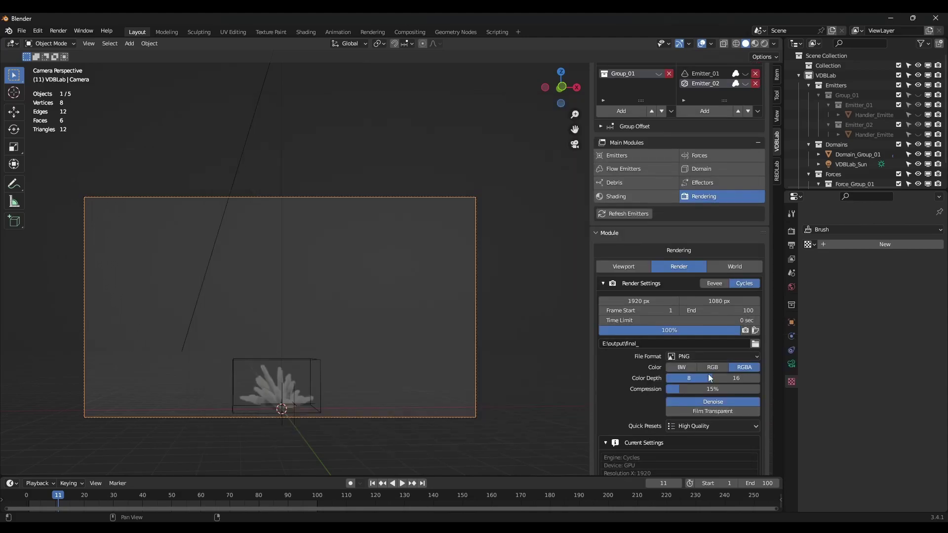
click(708, 358)
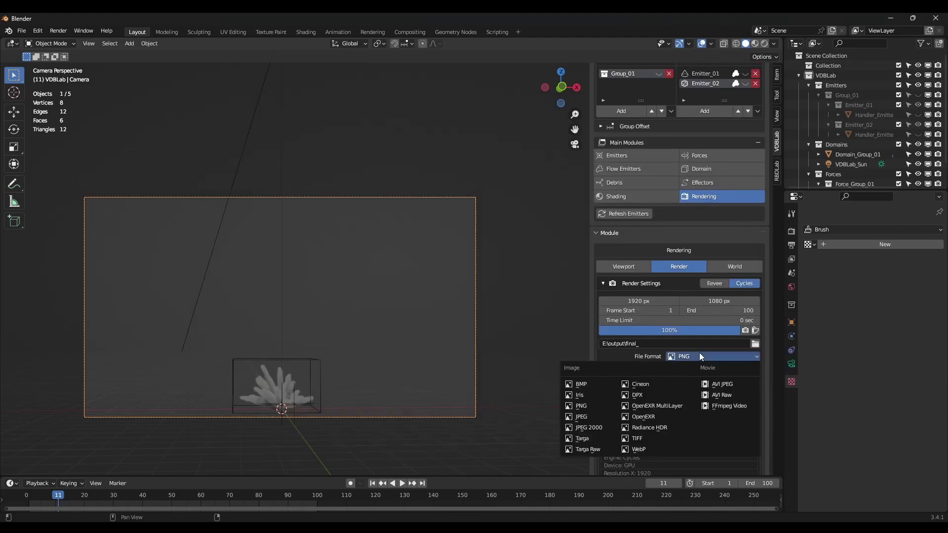
click(659, 418)
scroll(679, 410, down, 2)
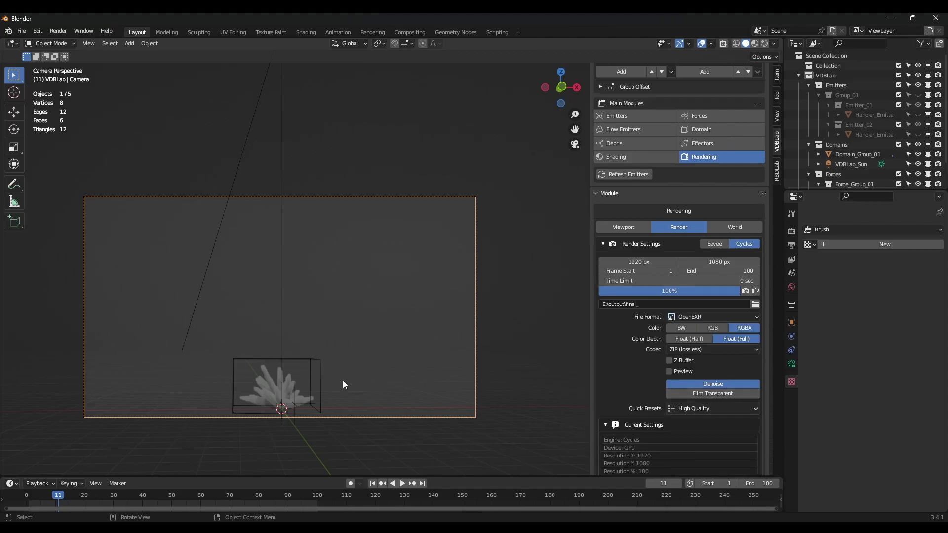
click(58, 31)
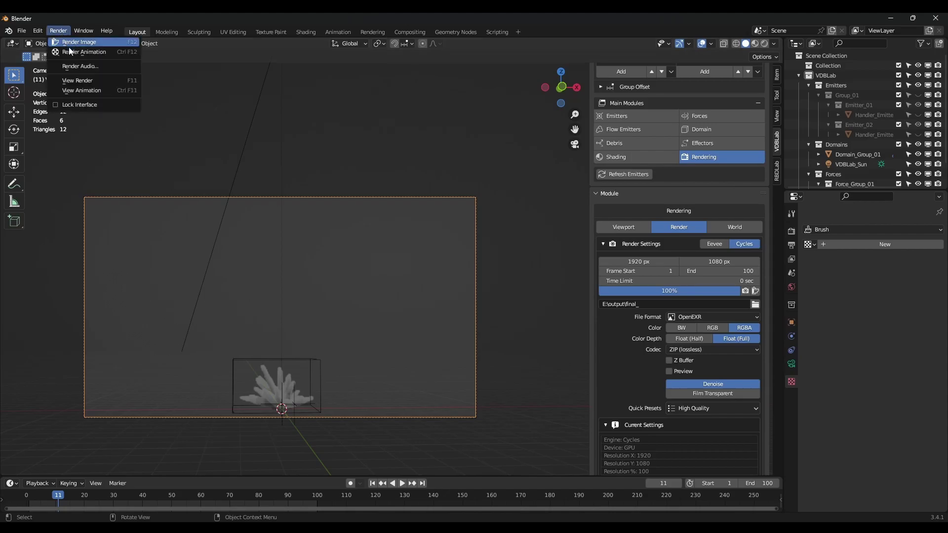
click(84, 51)
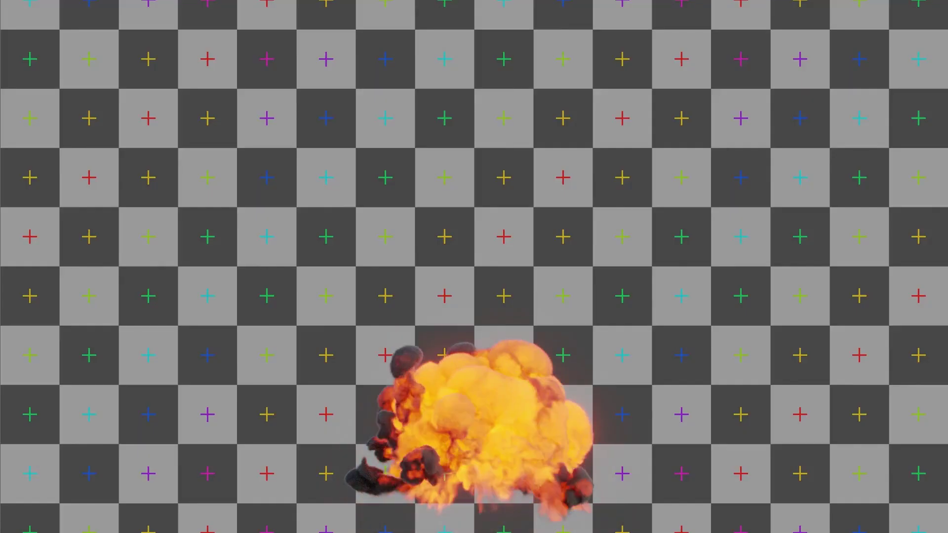